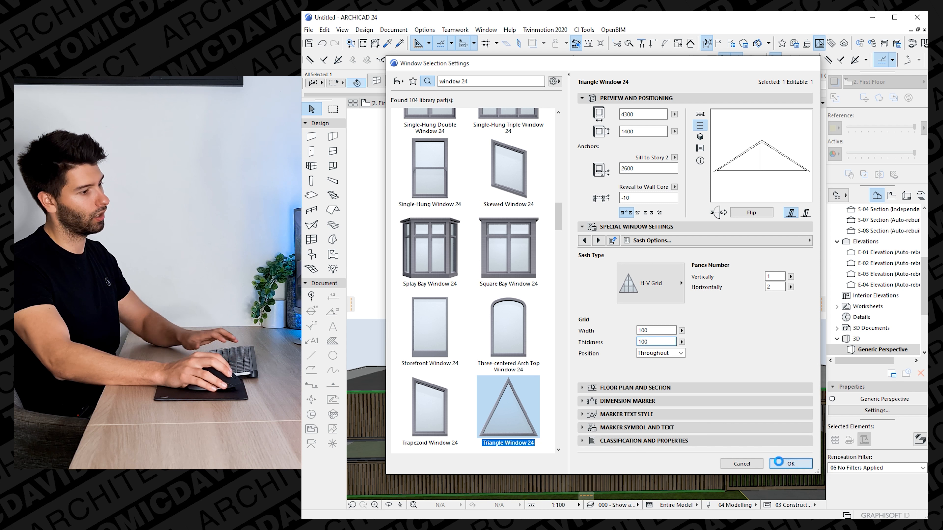
Set the outside and inside grid surfaces of the gable's triangle window to Paint - Anthracite.
{"action": "left_click", "coordinate": [786, 462]}
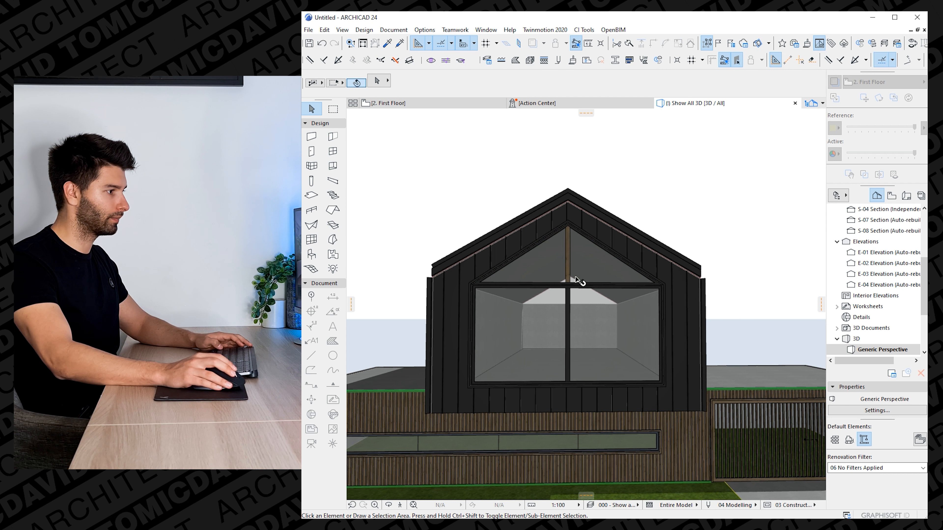
{"action": "left_click", "coordinate": [574, 274]}
{"action": "double_click", "coordinate": [576, 271]}
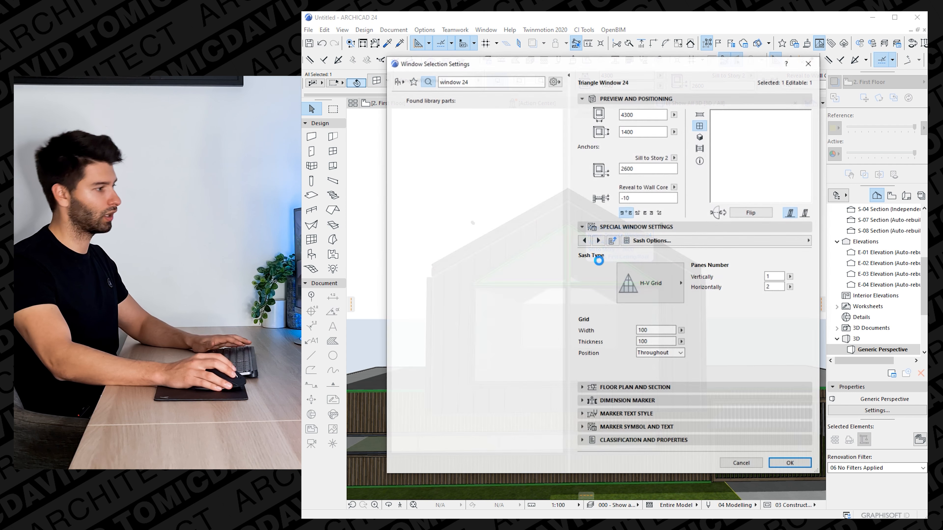
{"action": "left_click", "coordinate": [803, 241]}
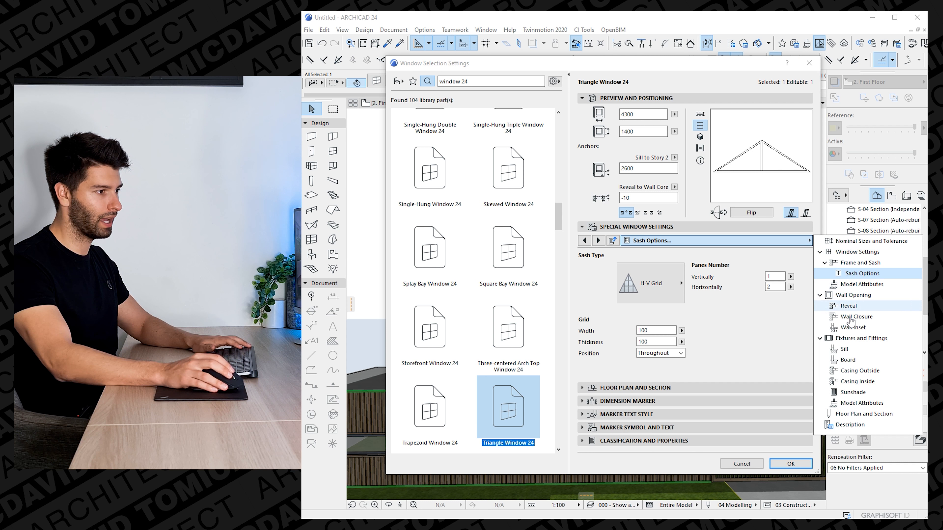
{"action": "left_click", "coordinate": [861, 284]}
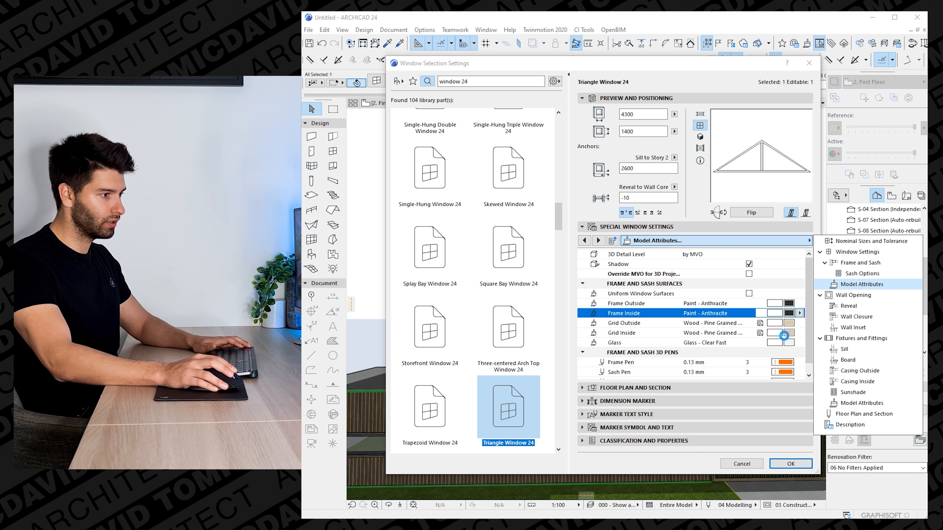
{"action": "left_click", "coordinate": [782, 333]}
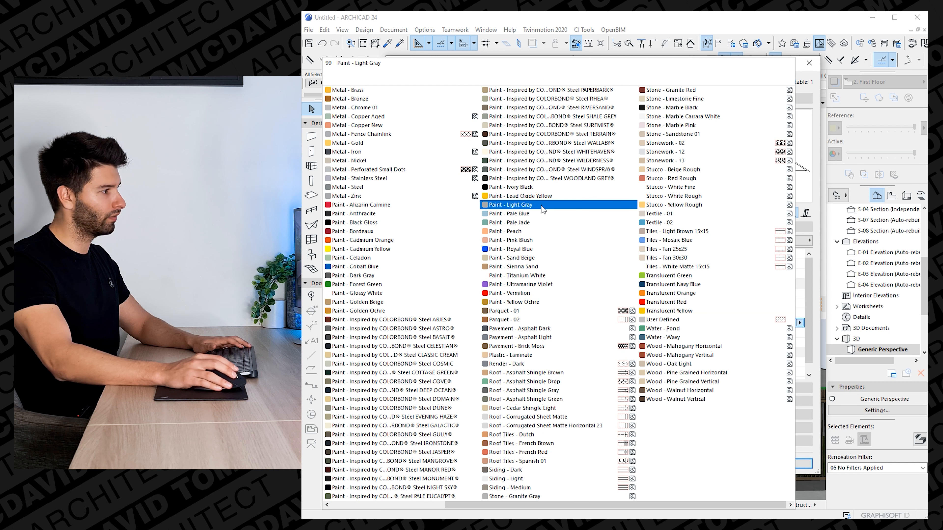
{"action": "left_click", "coordinate": [354, 214]}
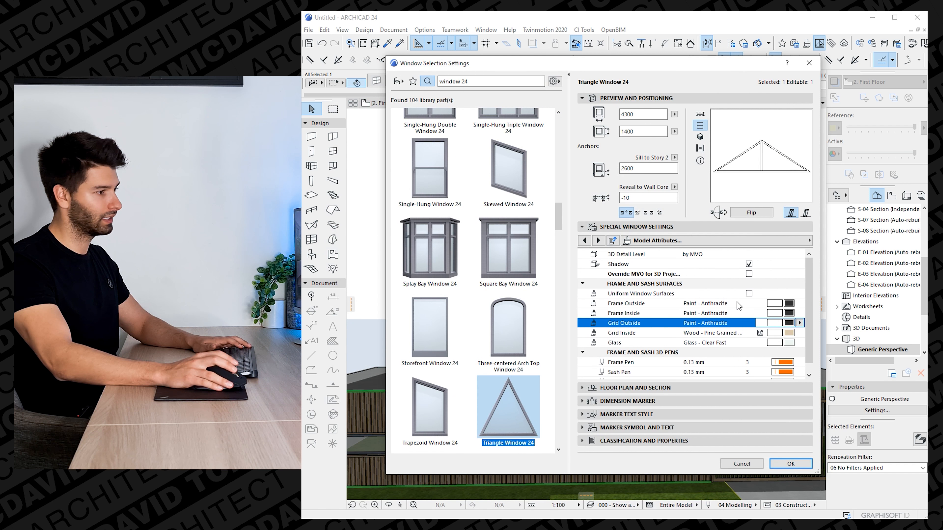
{"action": "left_click", "coordinate": [789, 331]}
{"action": "left_click", "coordinate": [356, 213]}
{"action": "left_click", "coordinate": [798, 464]}
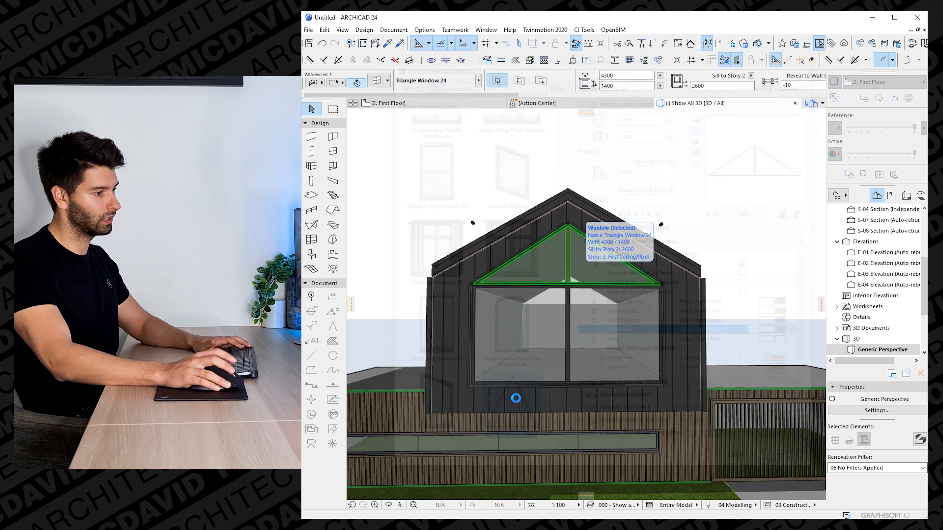
{"action": "key", "text": "Escape"}
Delete the flat roof covering the ground-floor volume.
{"action": "scroll", "coordinate": [532, 341], "scroll_direction": "down", "scroll_amount": 6}
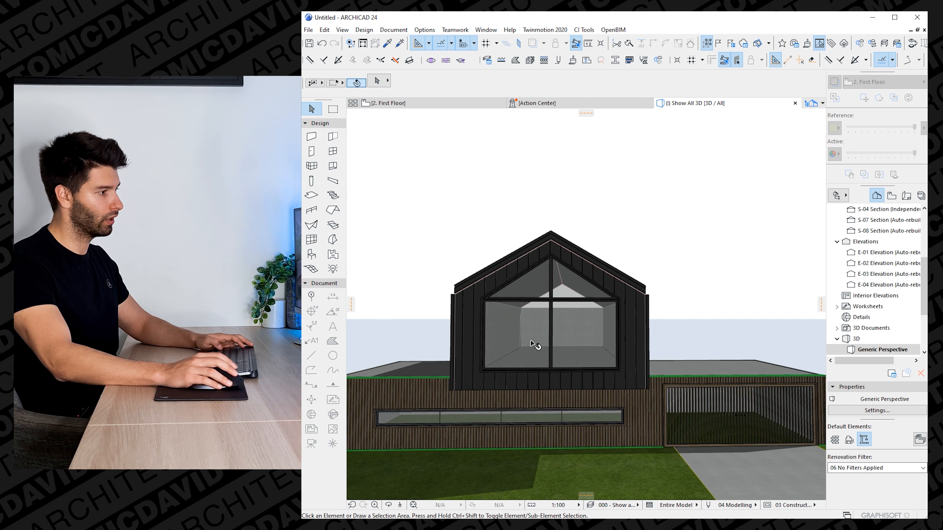
{"action": "middle_click_drag", "start_coordinate": [574, 330], "coordinate": [423, 341], "text": "shift"}
{"action": "scroll", "coordinate": [588, 357], "scroll_direction": "up", "scroll_amount": 2}
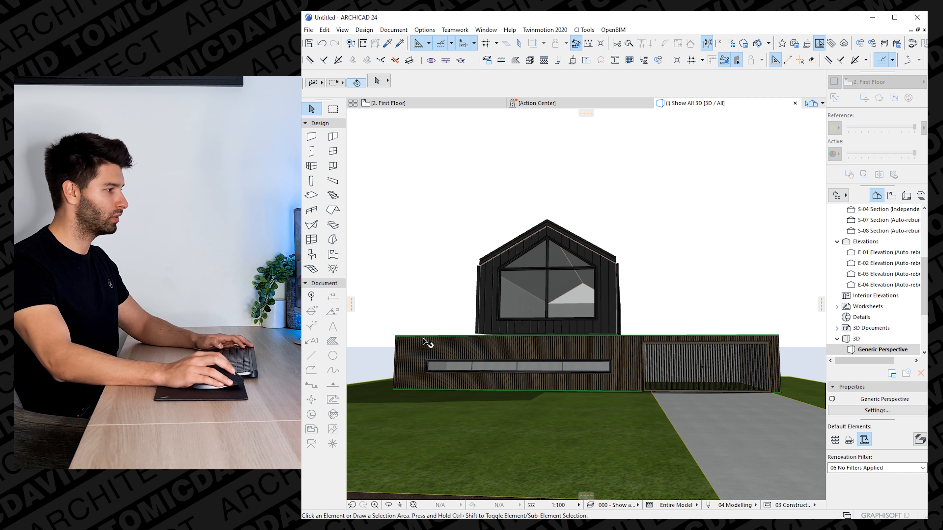
{"action": "middle_click_drag", "start_coordinate": [604, 342], "coordinate": [459, 337], "text": "shift"}
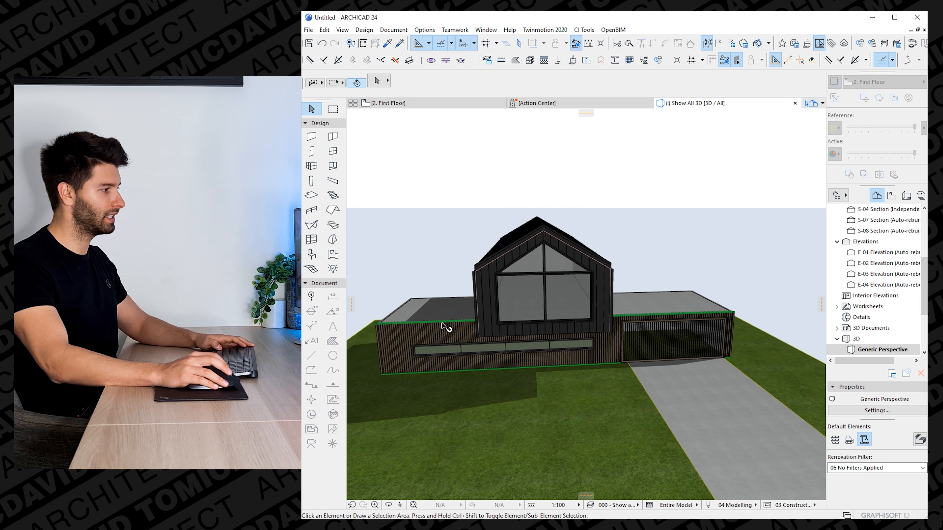
{"action": "left_click", "coordinate": [448, 314]}
{"action": "key", "text": "Delete"}
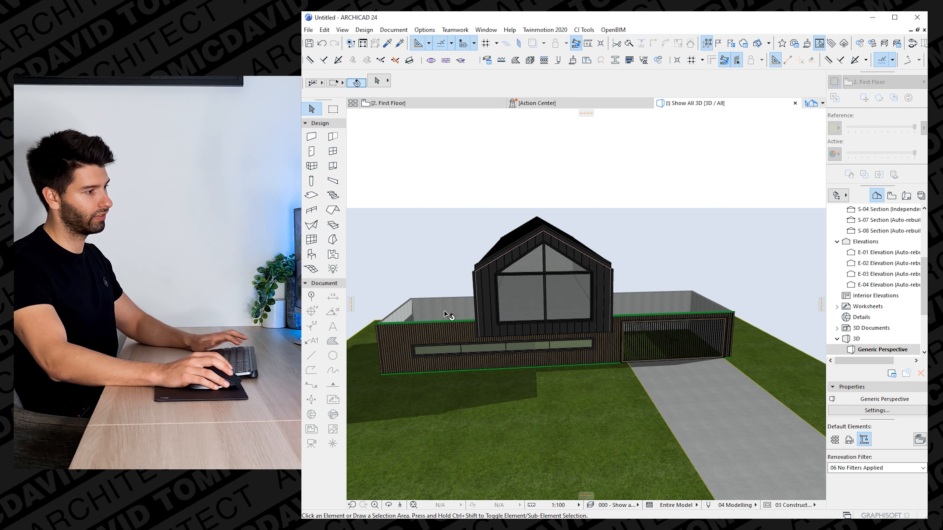
On the 1. Ground Ceiling storey, draw a rectangular single-plane roof about 5475 mm long from the building's outer corner to the upper volume.
{"action": "scroll", "coordinate": [886, 255], "scroll_direction": "up", "scroll_amount": 5}
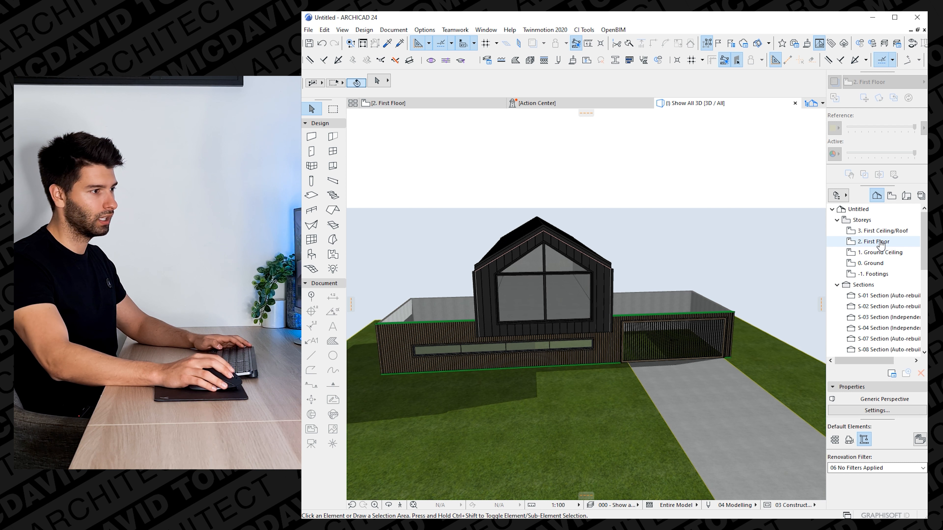
{"action": "double_click", "coordinate": [881, 254]}
{"action": "left_click", "coordinate": [333, 210]}
{"action": "left_click", "coordinate": [473, 360]}
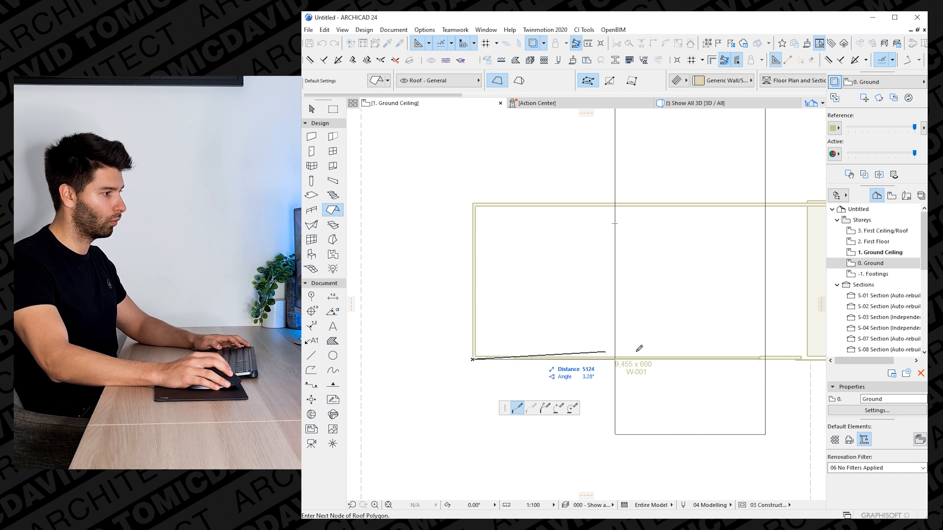
{"action": "left_click", "coordinate": [615, 359]}
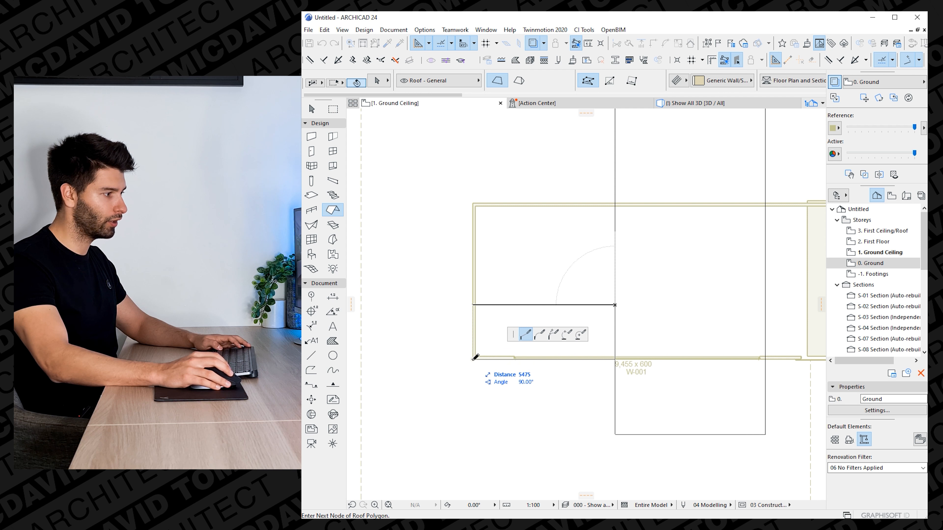
{"action": "left_click", "coordinate": [473, 359]}
{"action": "left_click", "coordinate": [496, 305], "text": "shift"}
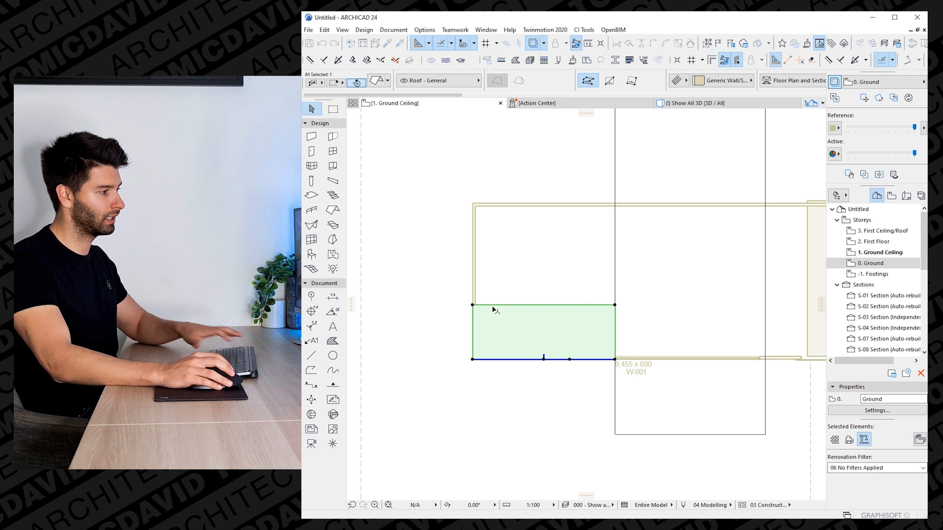
Mirror a copy of the roof plane and align its pivot line with the opposite long wall.
{"action": "key", "text": "ctrl+m"}
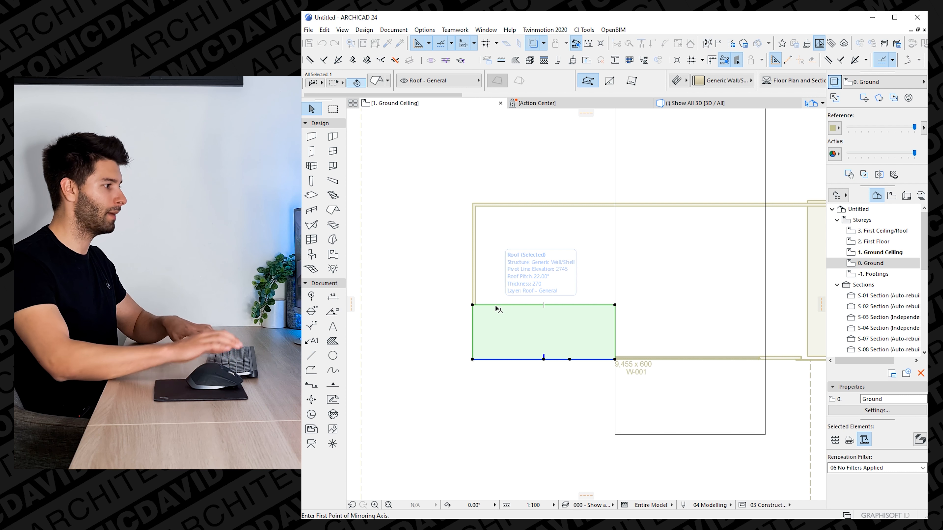
{"action": "left_click", "coordinate": [634, 314]}
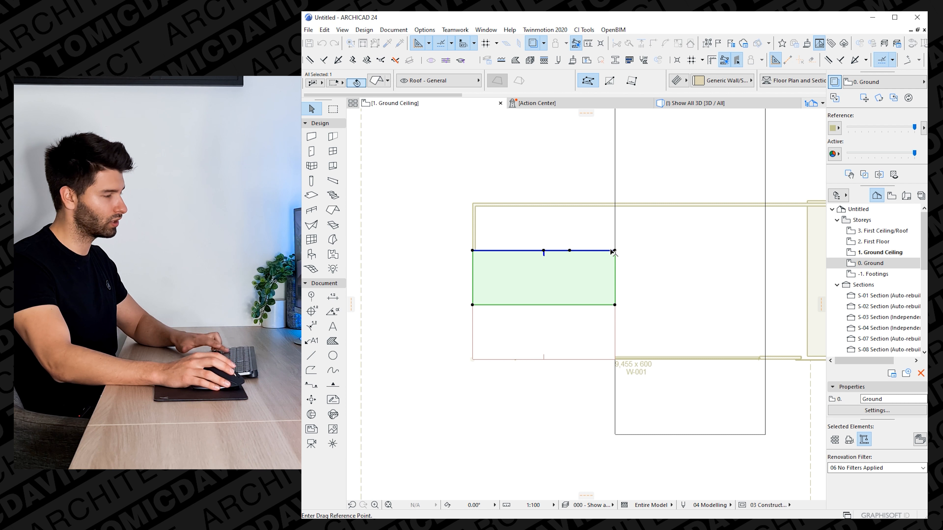
{"action": "left_click", "coordinate": [615, 204]}
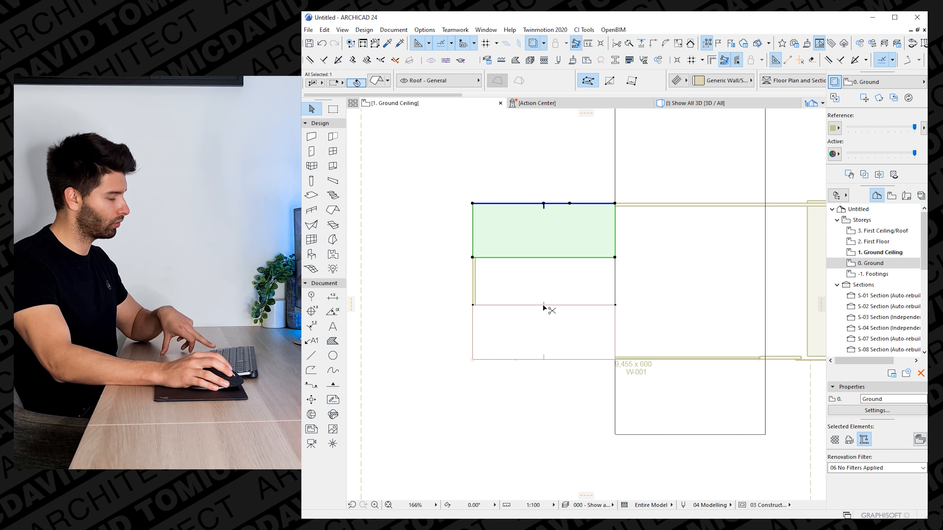
Extend the inner edges of both roof planes so they meet at a ridge line midway between the long walls.
{"action": "left_click", "coordinate": [559, 303], "text": "ctrl"}
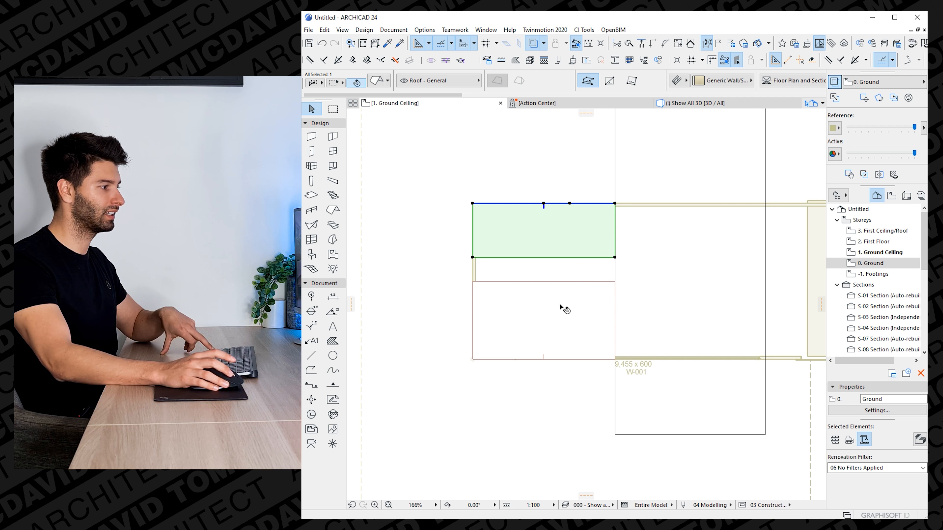
{"action": "left_click", "coordinate": [562, 281]}
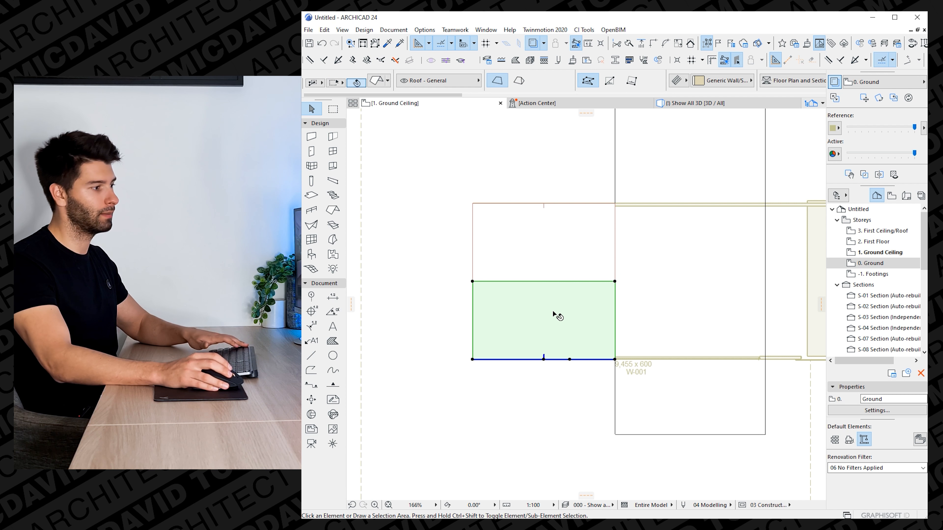
{"action": "key", "text": "Escape"}
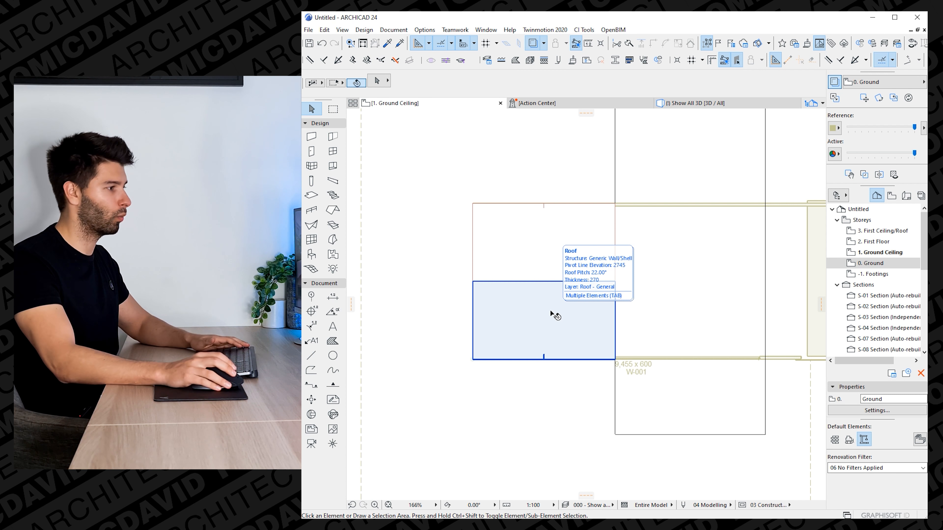
Copy both roof planes to the other side of the upper volume, starting at its side wall.
{"action": "left_click", "coordinate": [537, 274]}
{"action": "left_click", "coordinate": [520, 307], "text": "shift"}
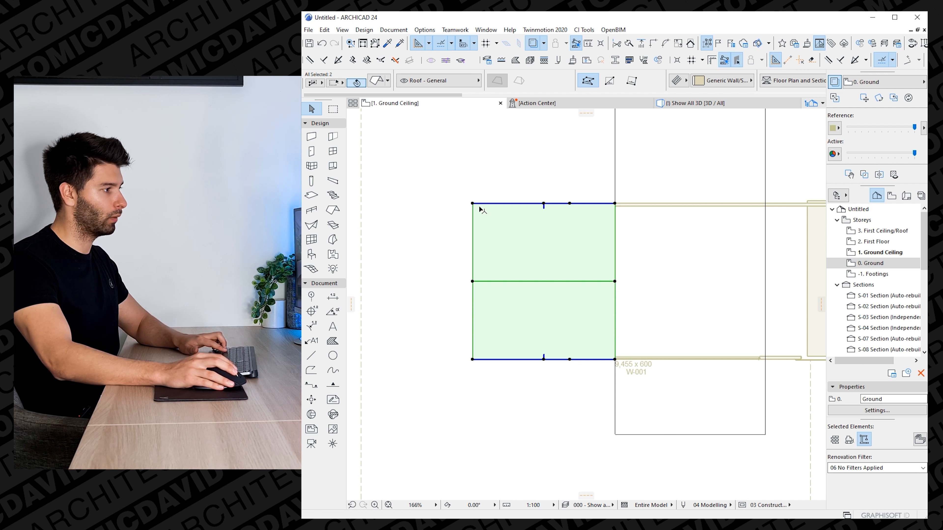
{"action": "middle_click_drag", "start_coordinate": [571, 207], "coordinate": [338, 219]}
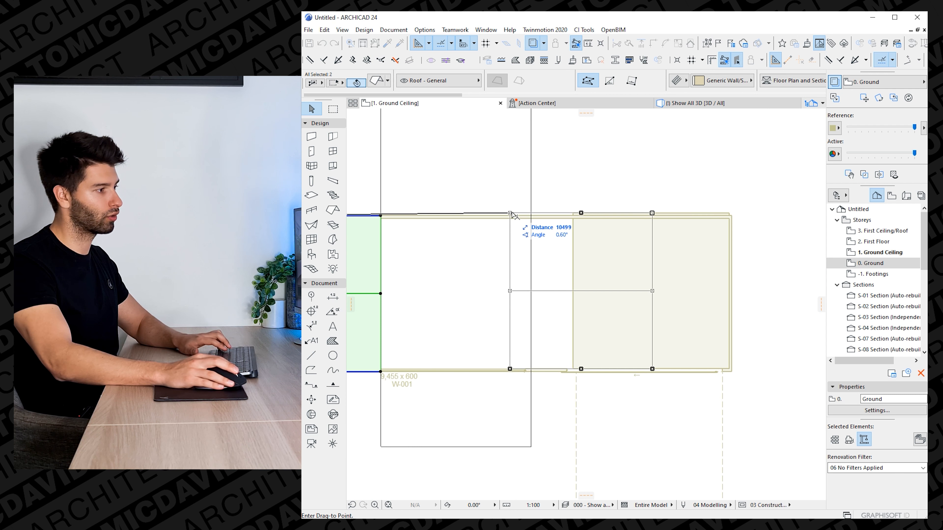
{"action": "key", "text": "ctrl"}
{"action": "left_click", "coordinate": [531, 217]}
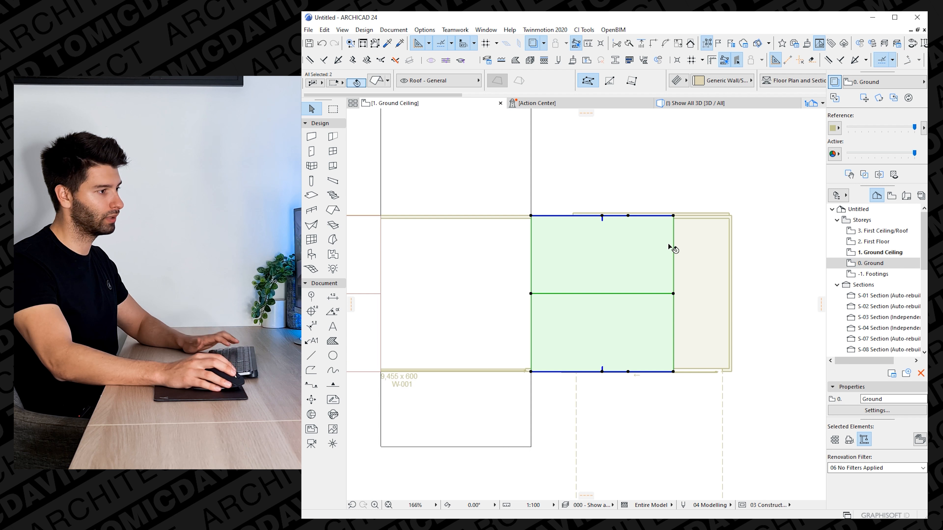
Offset the end edges of the two copied roof planes out to the building's far end wall.
{"action": "left_click", "coordinate": [674, 252]}
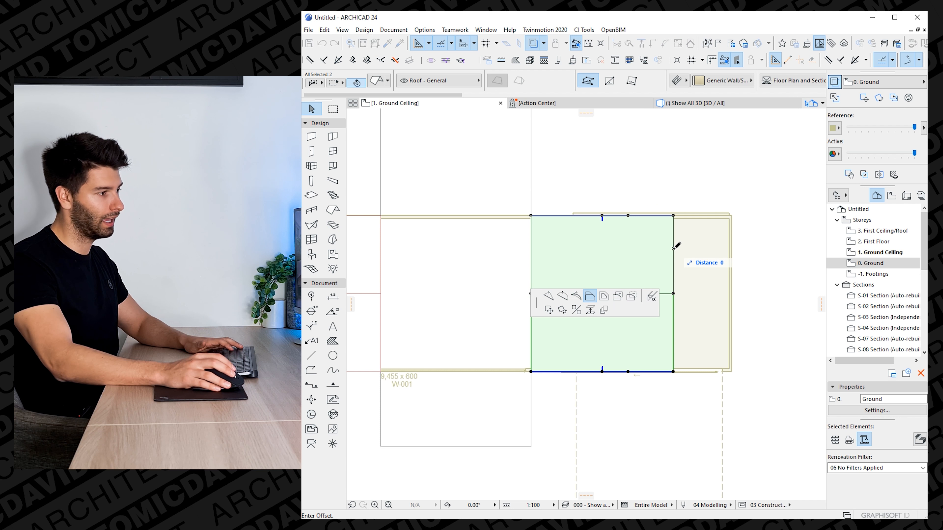
{"action": "left_click", "coordinate": [731, 214]}
{"action": "left_click", "coordinate": [674, 304]}
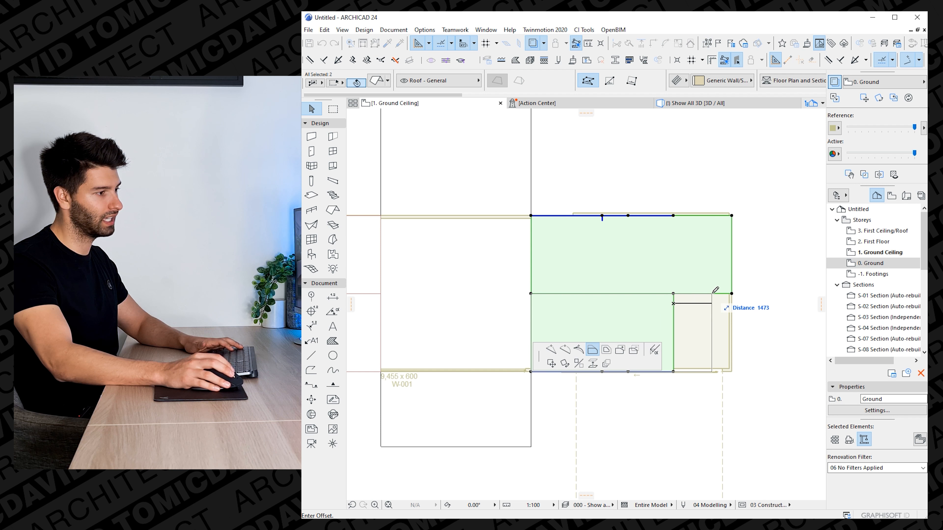
{"action": "left_click", "coordinate": [731, 300]}
{"action": "left_click", "coordinate": [634, 179]}
In the 3D view, transfer the upper roof's Timber - Roof settings to the lower roof planes on both sides.
{"action": "left_click", "coordinate": [670, 104]}
{"action": "scroll", "coordinate": [520, 316], "scroll_direction": "up", "scroll_amount": 3}
{"action": "middle_click_drag", "start_coordinate": [520, 319], "coordinate": [563, 273], "text": "shift"}
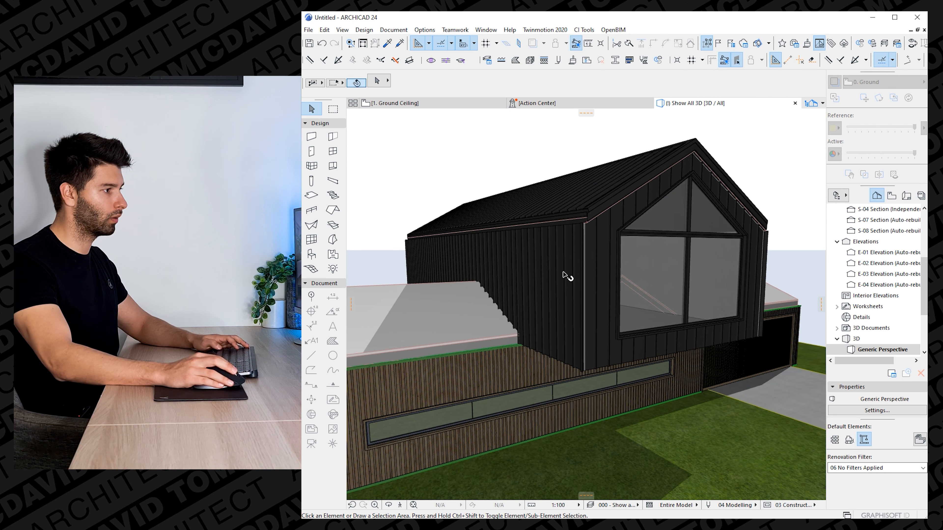
{"action": "left_click", "coordinate": [566, 218], "text": "alt"}
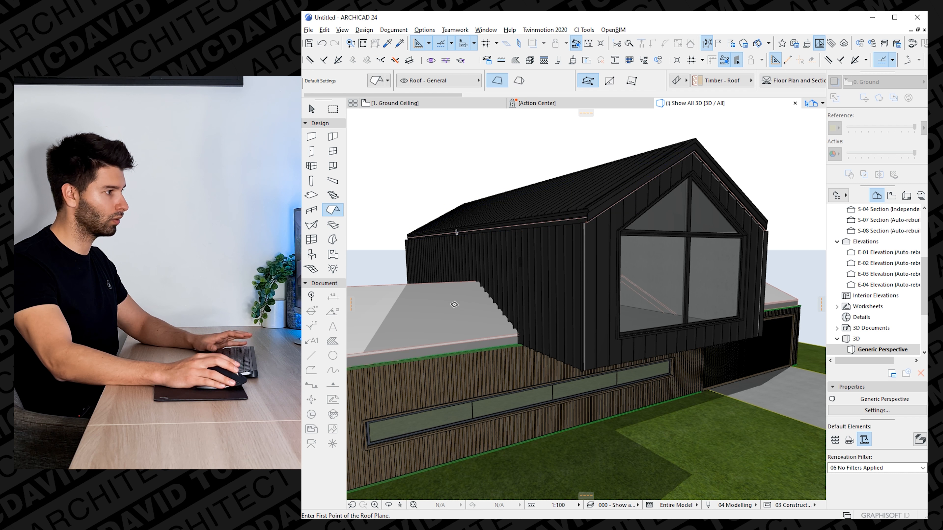
{"action": "middle_click_drag", "start_coordinate": [567, 219], "coordinate": [449, 283], "text": "shift"}
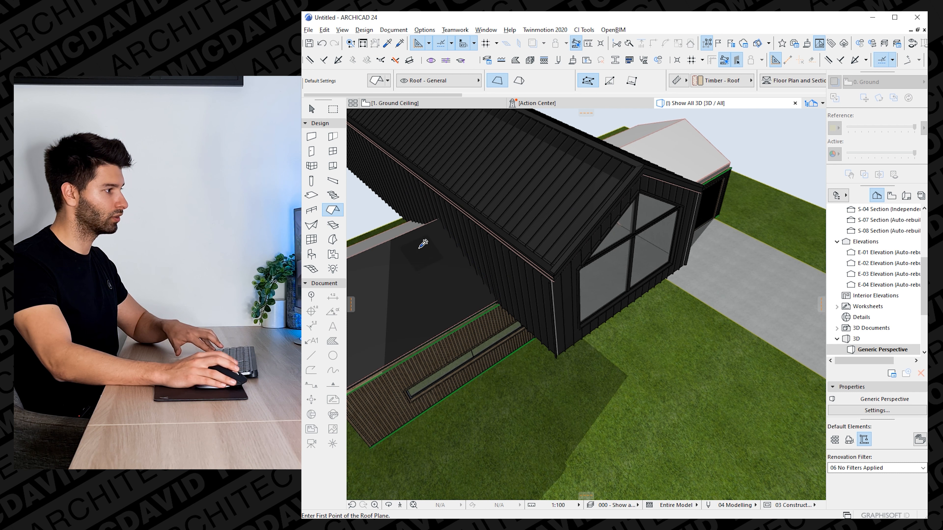
{"action": "left_click", "coordinate": [631, 128], "text": "ctrl+alt"}
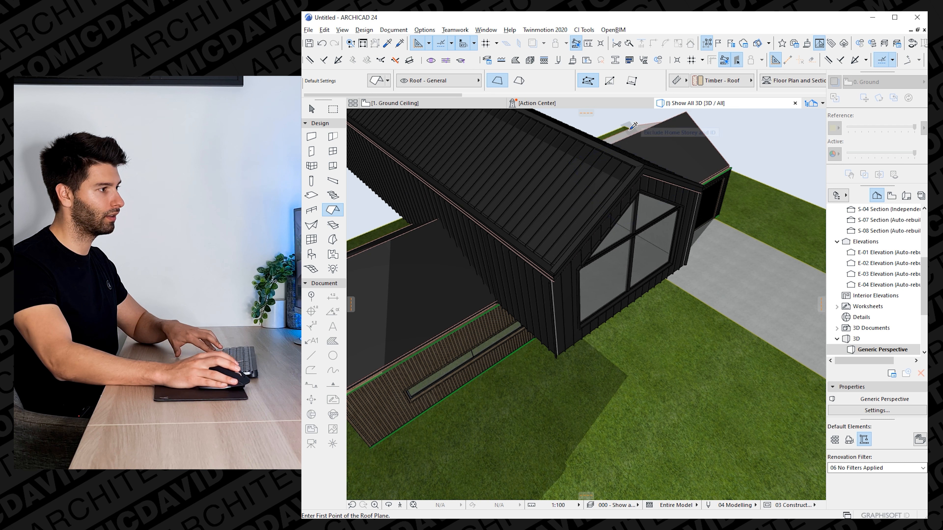
{"action": "middle_click_drag", "start_coordinate": [637, 225], "coordinate": [554, 305], "text": "shift"}
{"action": "key", "text": "Escape"}
Stretch the ground-floor end wall above the roof ridge and trim it with the two selected roof planes.
{"action": "left_click", "coordinate": [406, 367]}
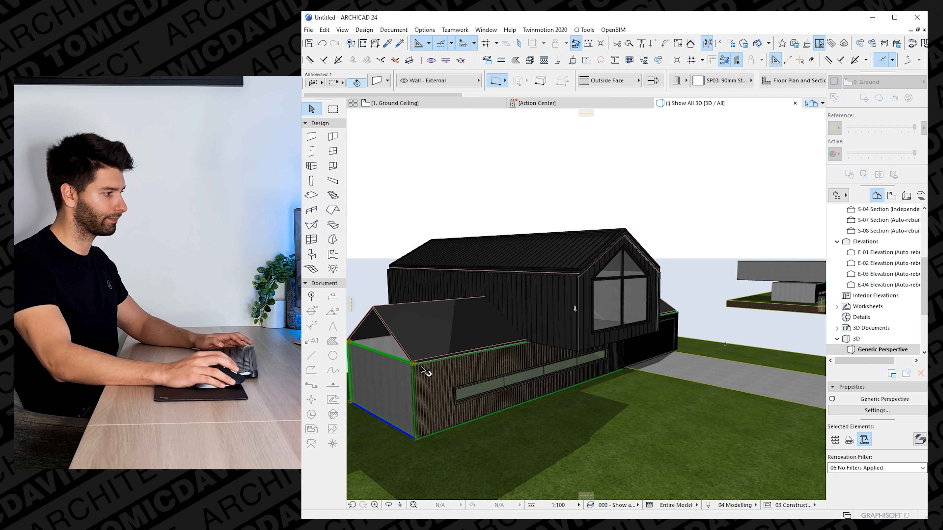
{"action": "left_click", "coordinate": [412, 364]}
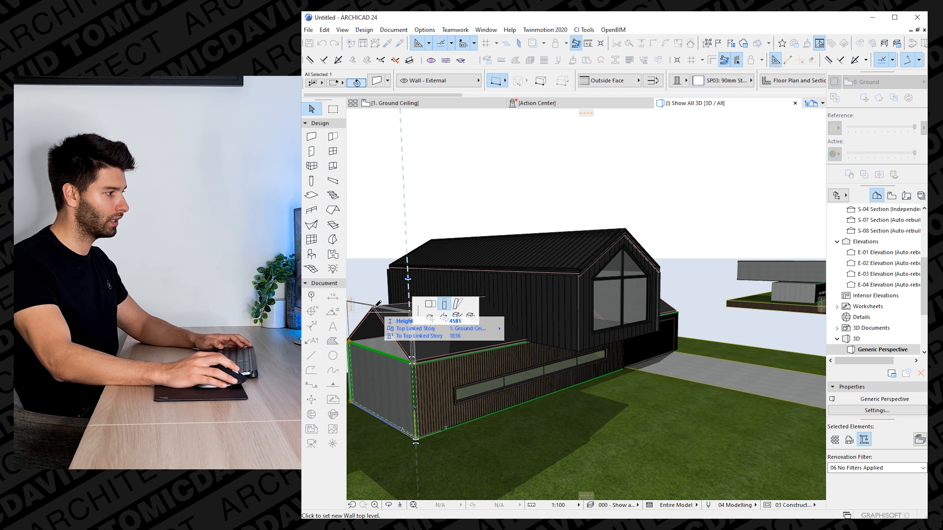
{"action": "left_click", "coordinate": [407, 315], "text": "shift"}
{"action": "middle_click_drag", "start_coordinate": [407, 316], "coordinate": [410, 329], "text": "shift"}
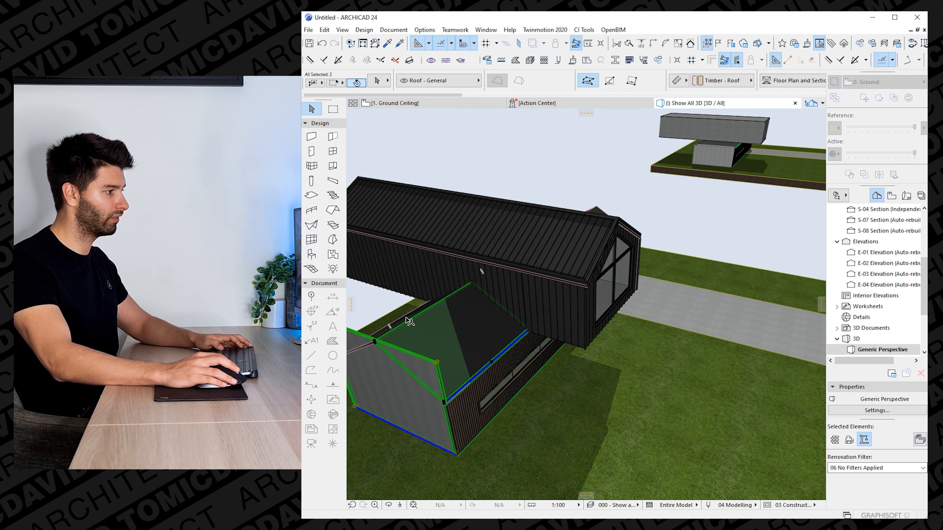
{"action": "left_click", "coordinate": [409, 322], "text": "shift"}
{"action": "right_click", "coordinate": [407, 321]}
{"action": "mouse_move", "coordinate": [527, 177]}
{"action": "left_click", "coordinate": [574, 178]}
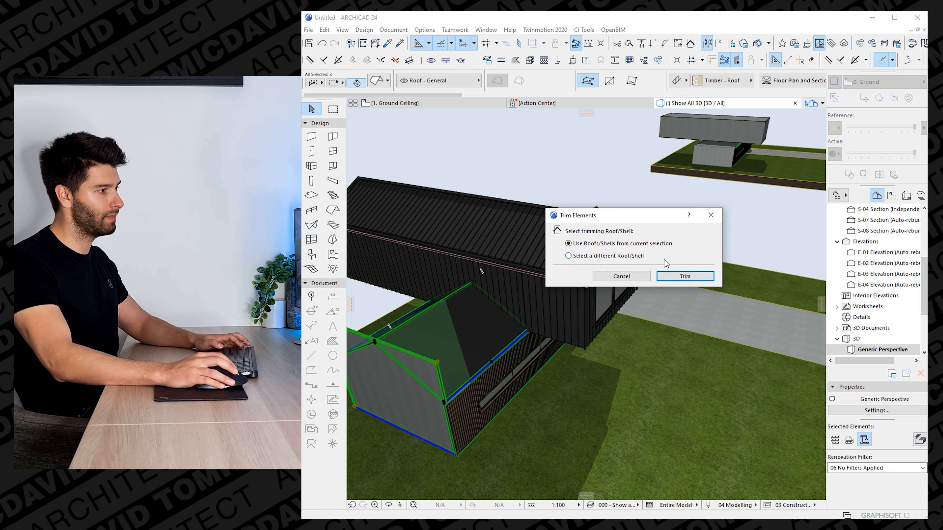
{"action": "left_click", "coordinate": [684, 279]}
Stretch the opposite ground-floor end wall above the roof ridge and trim it with that side's two roof planes.
{"action": "middle_click_drag", "start_coordinate": [558, 428], "coordinate": [509, 395], "text": "shift"}
{"action": "left_click", "coordinate": [509, 396]}
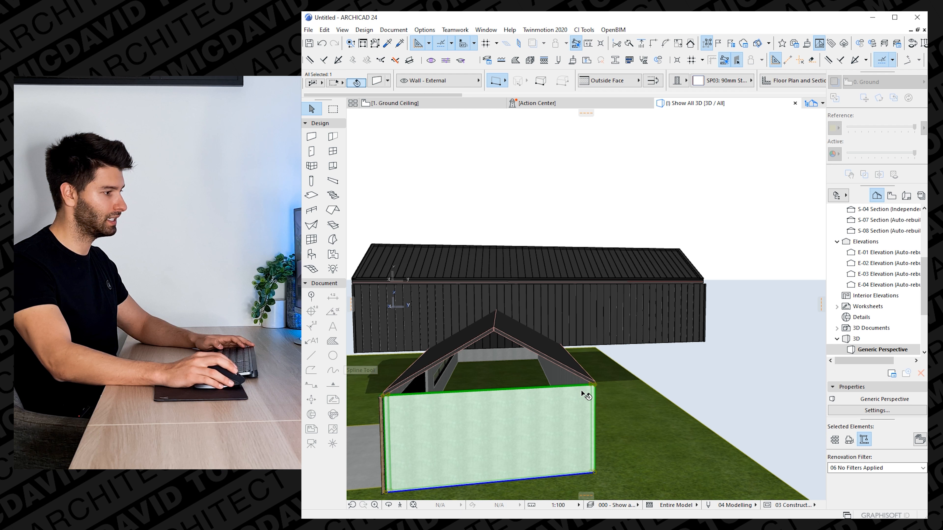
{"action": "left_click", "coordinate": [595, 388]}
{"action": "left_click", "coordinate": [557, 336]}
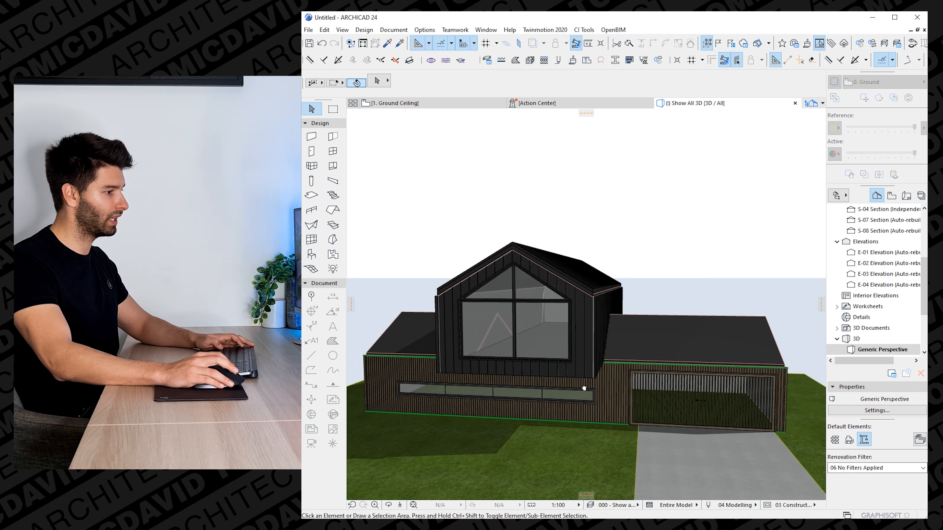
Apply a ribbed CI Tools Roof Covering with the Wood - Pine Grained Horizontal surface to all four lower roof planes.
{"action": "mouse_move", "coordinate": [584, 388]}
{"action": "middle_mouse_down", "text": "shift"}
{"action": "mouse_move", "coordinate": [606, 360]}
{"action": "mouse_move", "coordinate": [579, 404]}
{"action": "mouse_move", "coordinate": [564, 403]}
{"action": "mouse_move", "coordinate": [572, 389]}
{"action": "middle_mouse_up", "text": "shift"}
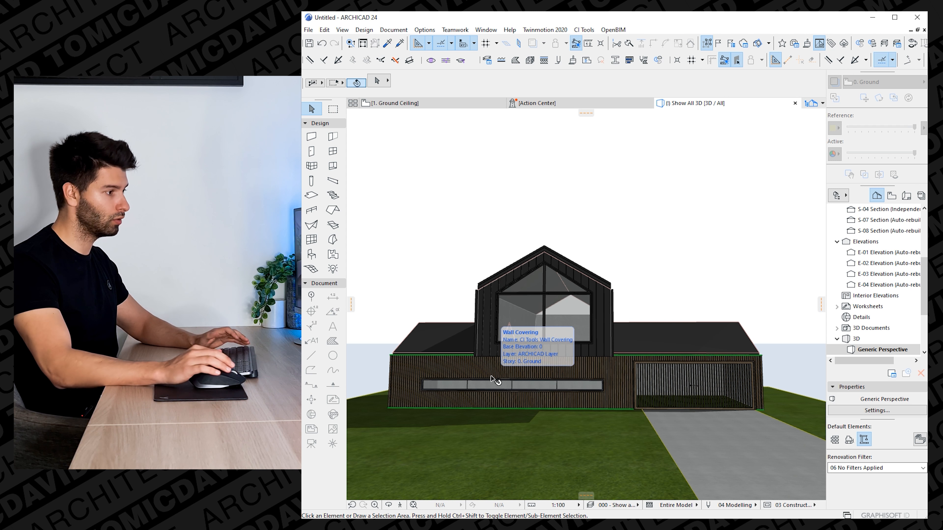
{"action": "scroll", "coordinate": [424, 383], "scroll_direction": "up", "scroll_amount": 2}
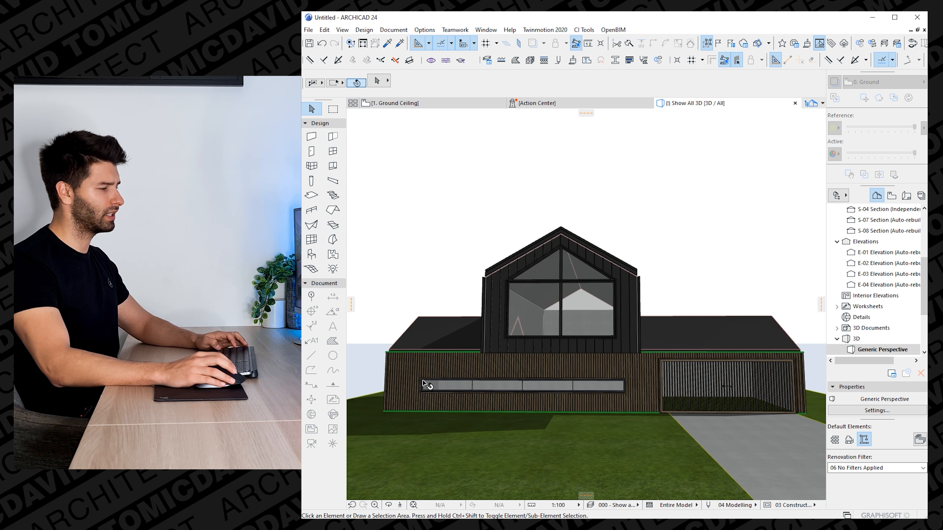
{"action": "scroll", "coordinate": [437, 402], "scroll_direction": "down", "scroll_amount": 1}
{"action": "middle_click_drag", "start_coordinate": [438, 402], "coordinate": [439, 409], "text": "shift"}
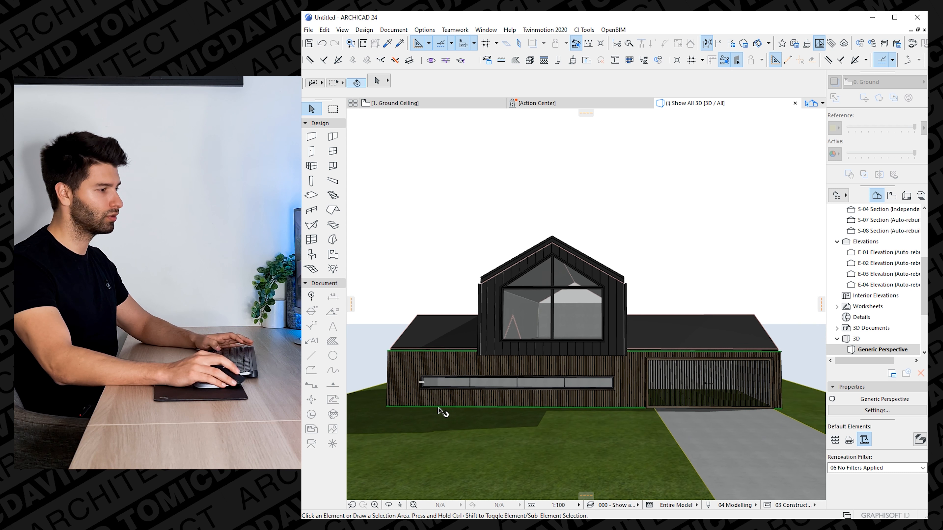
{"action": "scroll", "coordinate": [439, 410], "scroll_direction": "up", "scroll_amount": 1}
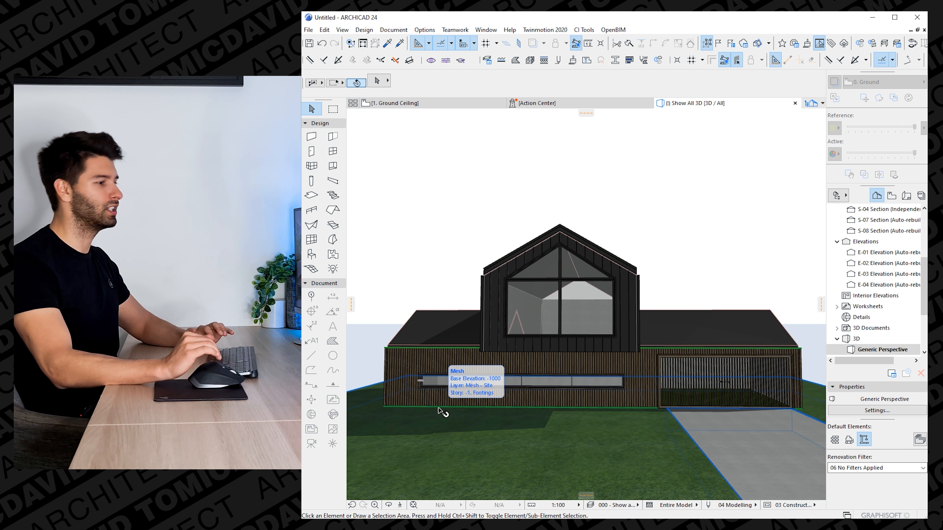
{"action": "left_click_drag", "start_coordinate": [439, 410], "coordinate": [529, 403]}
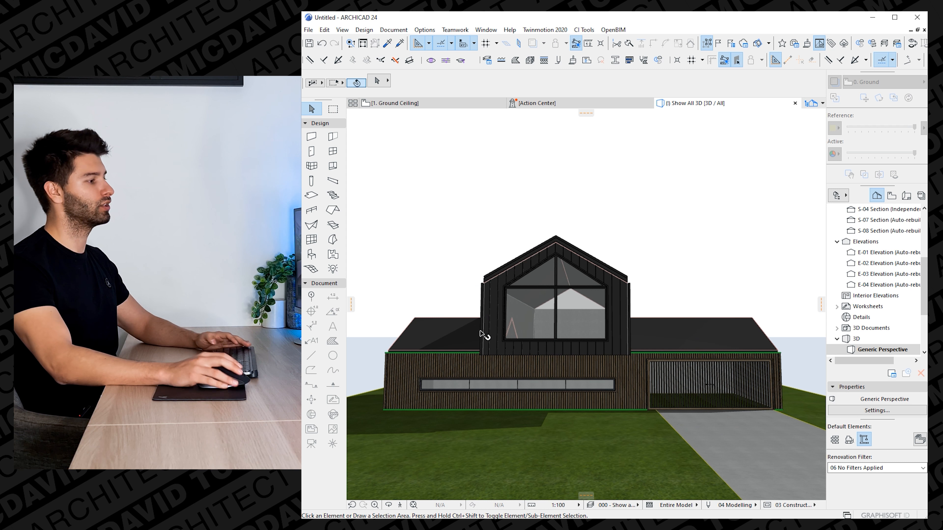
{"action": "left_click", "coordinate": [463, 337]}
{"action": "left_click_drag", "start_coordinate": [463, 336], "coordinate": [476, 298]}
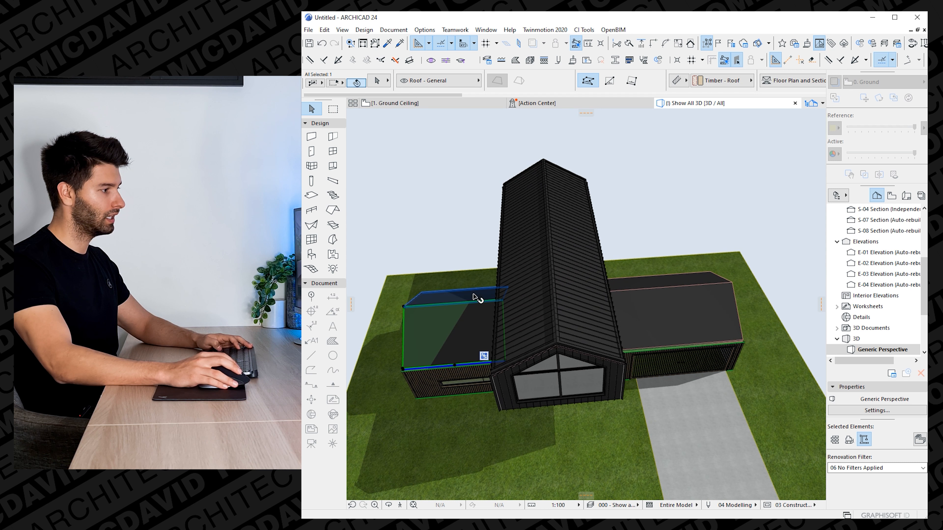
{"action": "left_click", "coordinate": [645, 291], "text": "shift"}
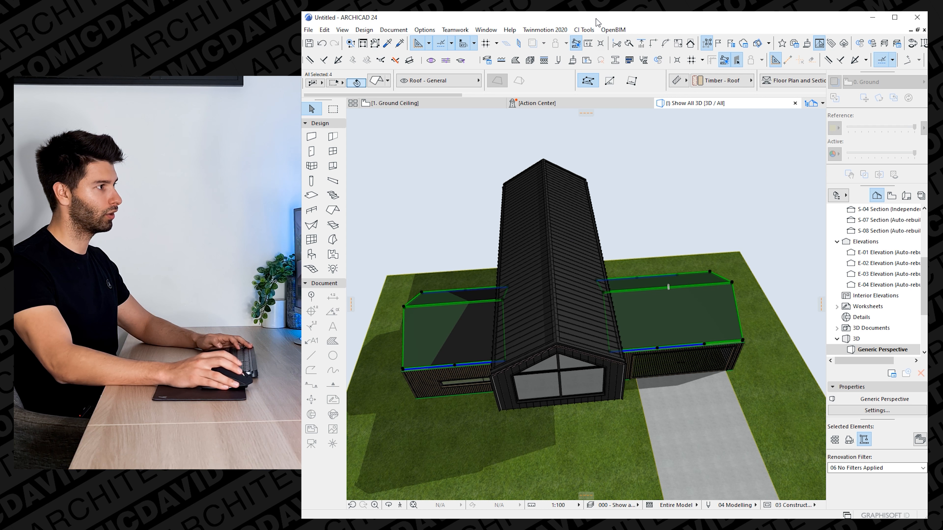
{"action": "mouse_move", "coordinate": [590, 32]}
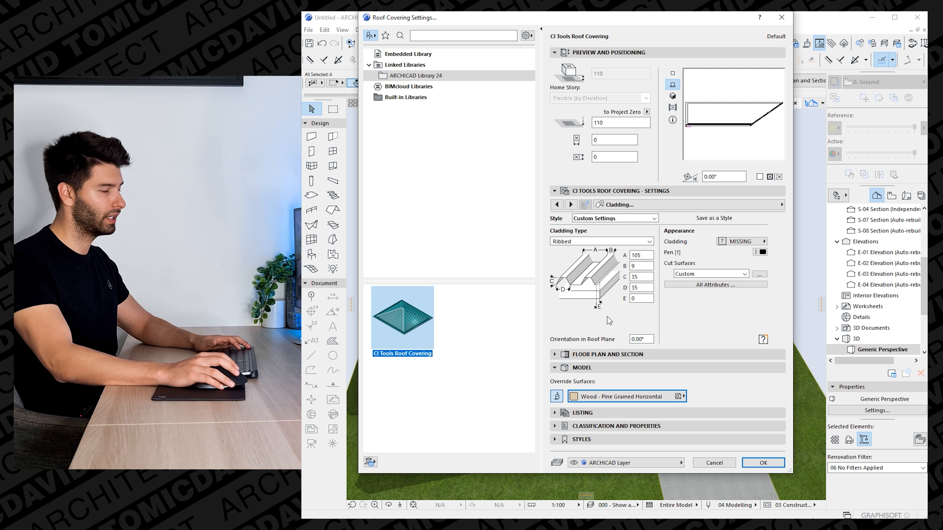
{"action": "left_click", "coordinate": [763, 463]}
Examine the timber roof covering and the exposed roof edges above the garage and front wall.
{"action": "scroll", "coordinate": [627, 310], "scroll_direction": "up", "scroll_amount": 5}
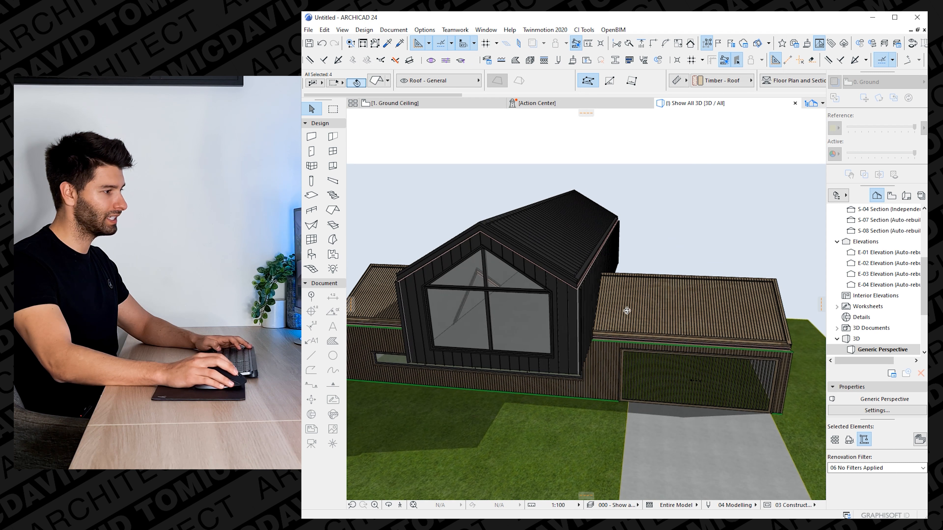
{"action": "scroll", "coordinate": [626, 311], "scroll_direction": "up", "scroll_amount": 6}
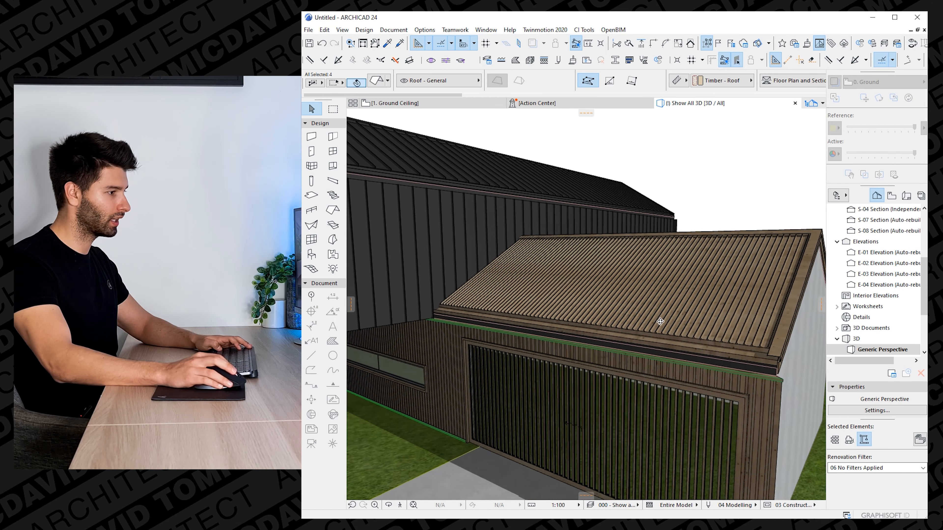
{"action": "middle_click_drag", "start_coordinate": [660, 322], "coordinate": [722, 311], "text": "shift"}
{"action": "scroll", "coordinate": [541, 307], "scroll_direction": "up", "scroll_amount": 3}
{"action": "middle_click_drag", "start_coordinate": [541, 308], "coordinate": [551, 269], "text": "shift"}
{"action": "scroll", "coordinate": [581, 288], "scroll_direction": "up", "scroll_amount": 6}
{"action": "scroll", "coordinate": [608, 245], "scroll_direction": "down", "scroll_amount": 8}
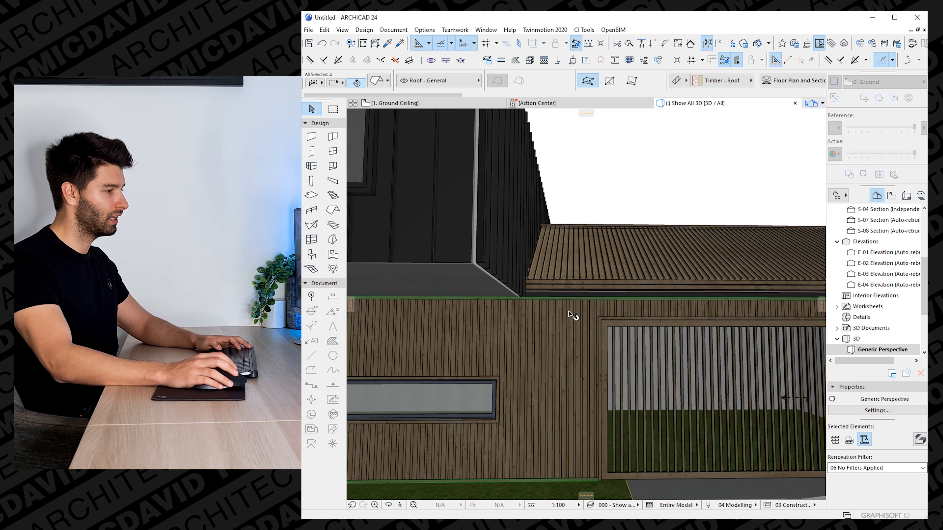
{"action": "scroll", "coordinate": [676, 325], "scroll_direction": "up", "scroll_amount": 4}
Override all surfaces of the lower front roof planes on both sides with Wood - Pine Grained Horizontal.
{"action": "left_click", "coordinate": [677, 325]}
{"action": "scroll", "coordinate": [633, 331], "scroll_direction": "up", "scroll_amount": 6}
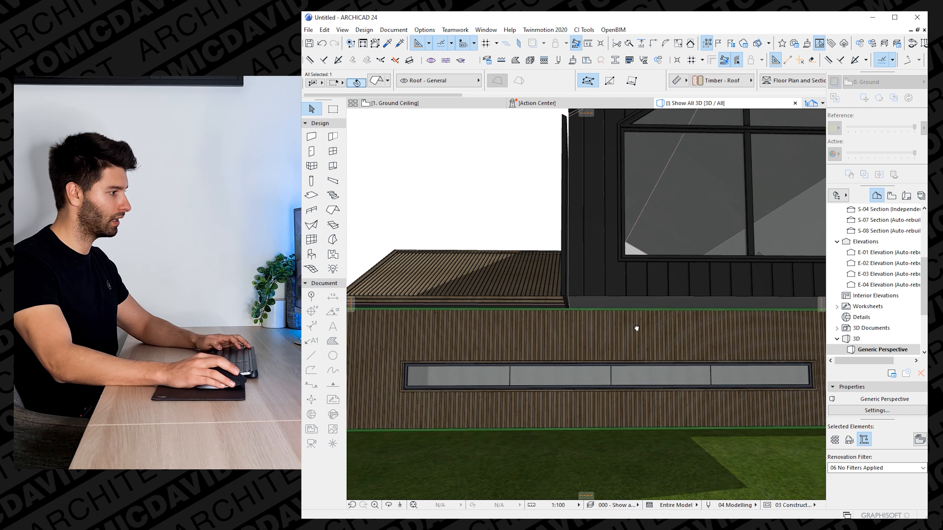
{"action": "middle_click_drag", "start_coordinate": [637, 328], "coordinate": [644, 329]}
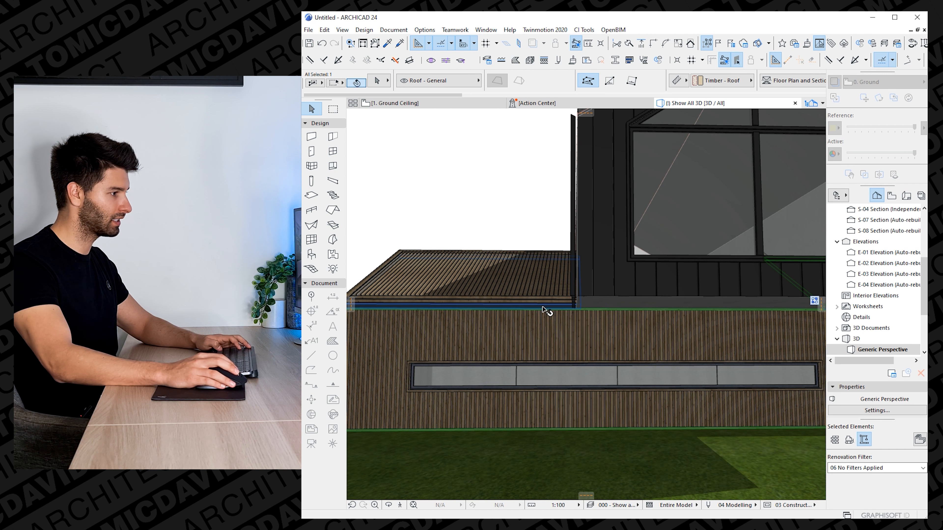
{"action": "key", "text": "ctrl+t"}
{"action": "left_click", "coordinate": [633, 323]}
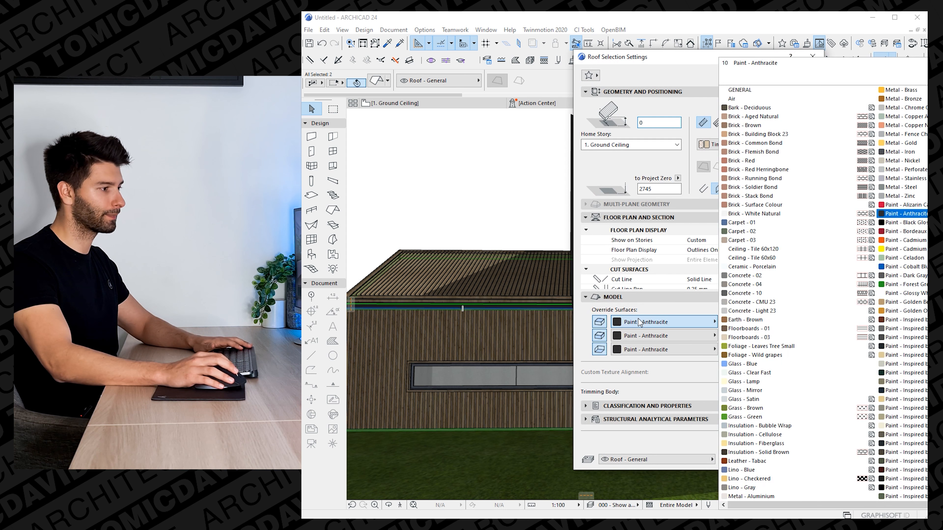
{"action": "scroll", "coordinate": [902, 349], "scroll_direction": "down", "scroll_amount": 1}
{"action": "left_click", "coordinate": [927, 446]}
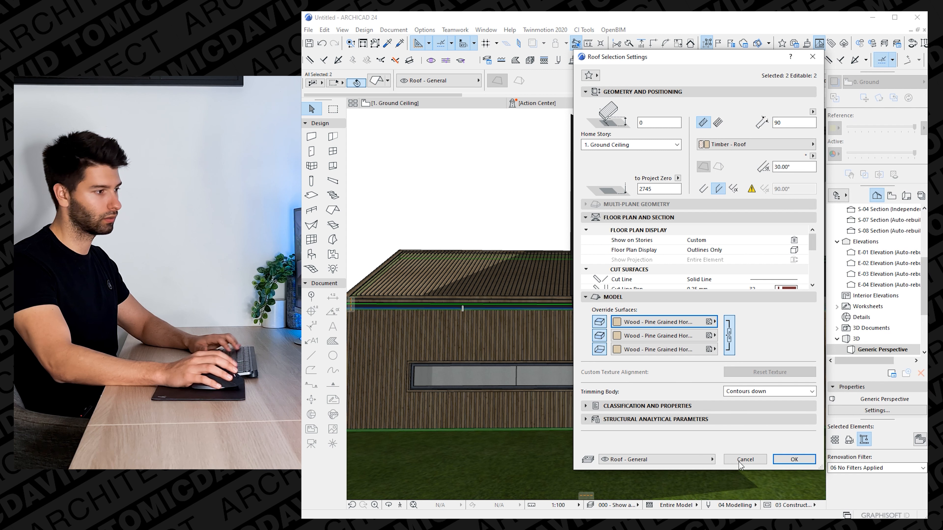
{"action": "left_click", "coordinate": [777, 461]}
Compare the front of the finished pitched-roof house with the flat-roofed version of the building.
{"action": "scroll", "coordinate": [520, 337], "scroll_direction": "down", "scroll_amount": 5}
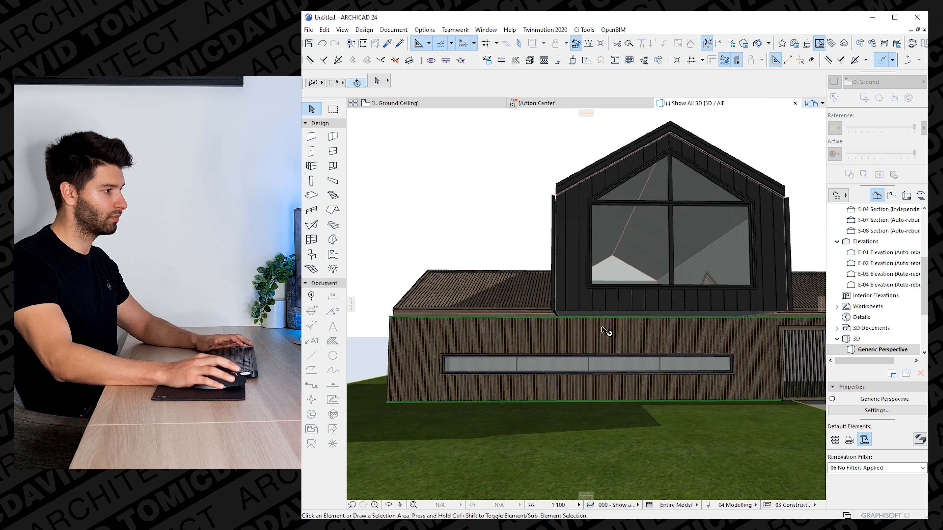
{"action": "middle_click_drag", "start_coordinate": [598, 363], "coordinate": [570, 393]}
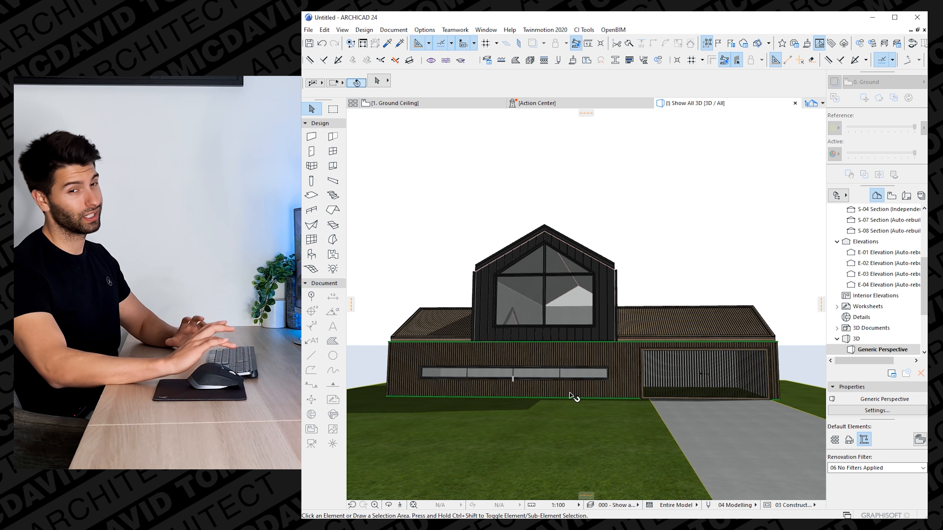
{"action": "middle_click_drag", "start_coordinate": [600, 426], "coordinate": [600, 401]}
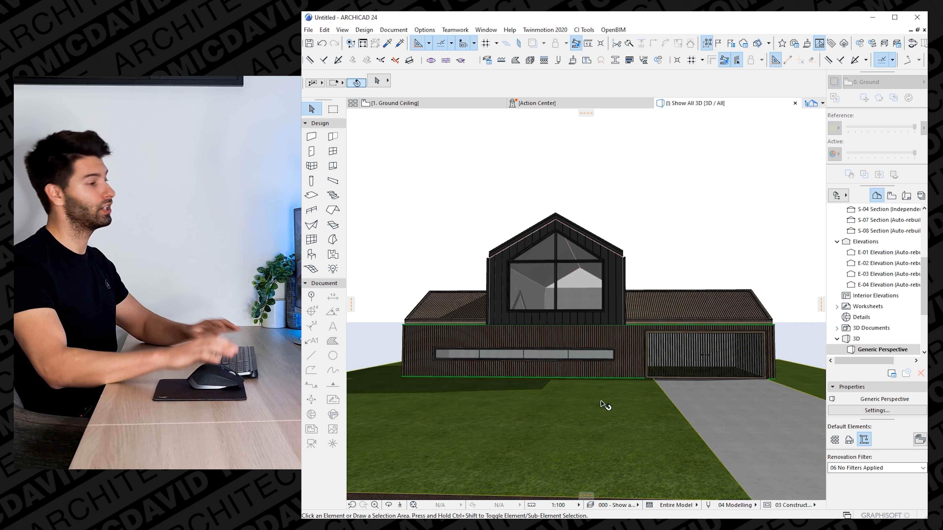
{"action": "scroll", "coordinate": [486, 376], "scroll_direction": "down", "scroll_amount": 3}
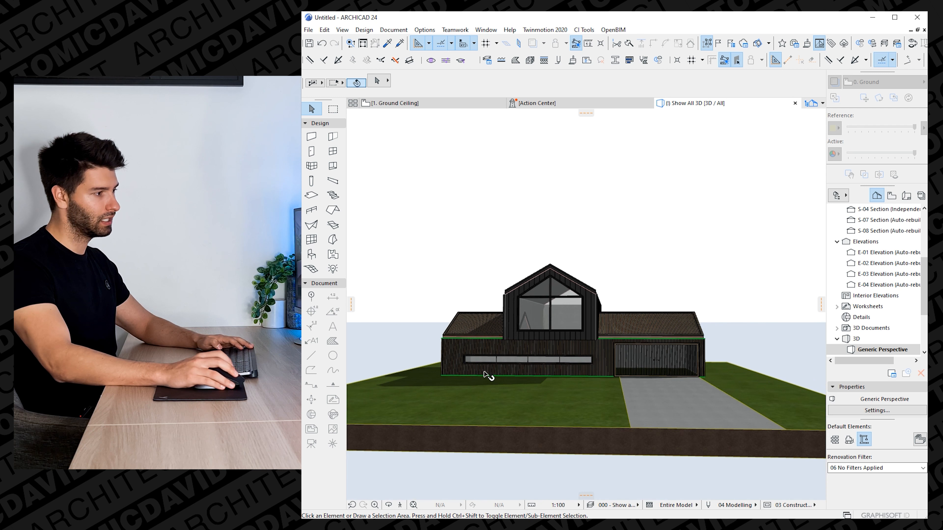
{"action": "scroll", "coordinate": [484, 375], "scroll_direction": "down", "scroll_amount": 5}
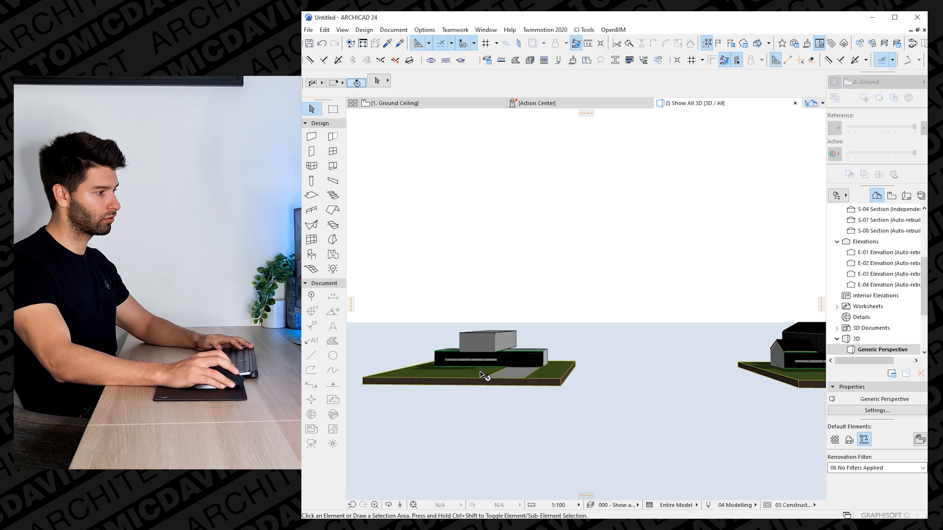
{"action": "scroll", "coordinate": [483, 375], "scroll_direction": "up", "scroll_amount": 10}
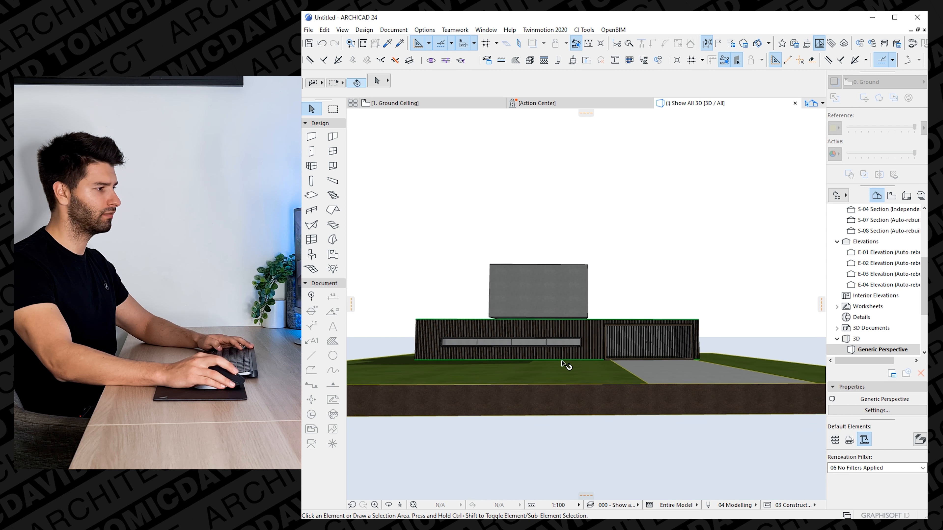
{"action": "scroll", "coordinate": [564, 366], "scroll_direction": "up", "scroll_amount": 3}
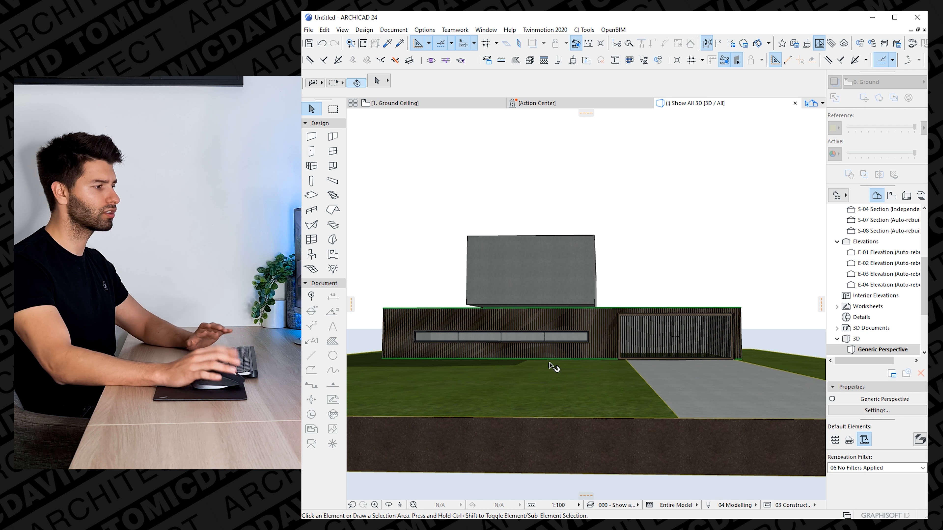
Return to the pitched-roof house and review its whole front facade with the timber cladding and gable window.
{"action": "scroll", "coordinate": [549, 366], "scroll_direction": "down", "scroll_amount": 5}
{"action": "middle_click_drag", "start_coordinate": [647, 363], "coordinate": [398, 381]}
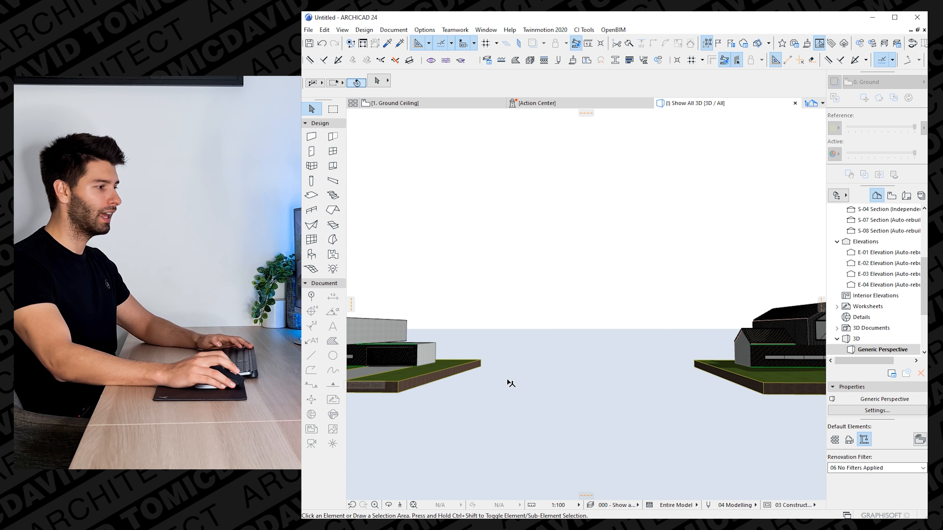
{"action": "middle_click_drag", "start_coordinate": [668, 375], "coordinate": [508, 390]}
{"action": "scroll", "coordinate": [631, 374], "scroll_direction": "up", "scroll_amount": 3}
{"action": "scroll", "coordinate": [697, 366], "scroll_direction": "up", "scroll_amount": 2}
{"action": "middle_click_drag", "start_coordinate": [700, 388], "coordinate": [646, 395]}
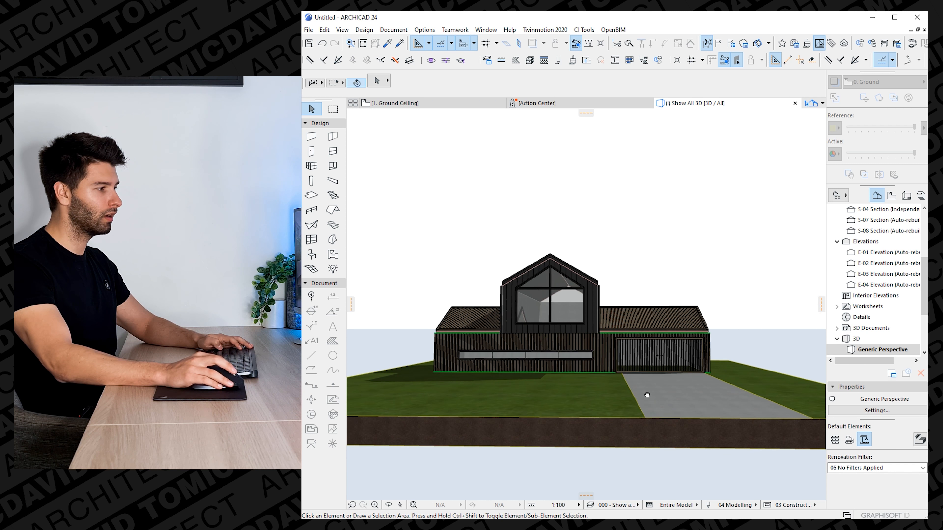
{"action": "scroll", "coordinate": [602, 379], "scroll_direction": "up", "scroll_amount": 2}
{"action": "middle_click_drag", "start_coordinate": [597, 374], "coordinate": [599, 378]}
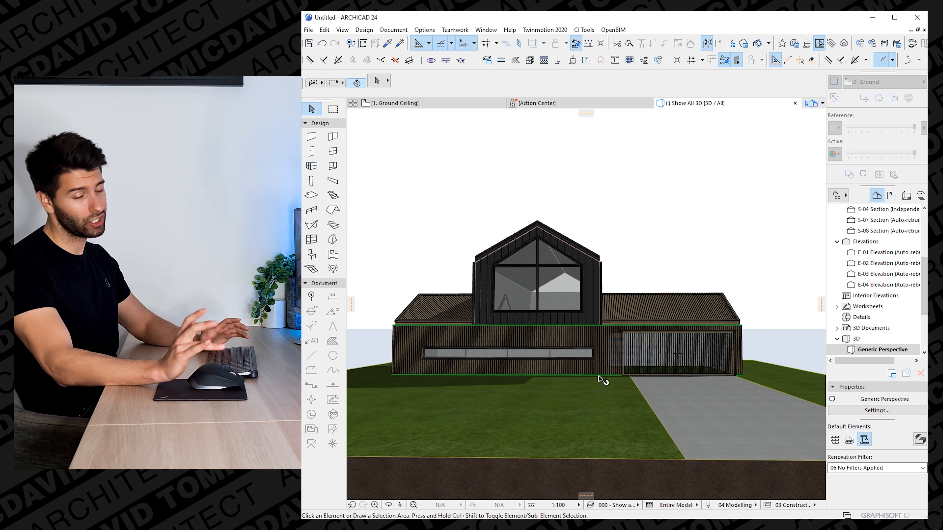
{"action": "scroll", "coordinate": [602, 379], "scroll_direction": "down", "scroll_amount": 2}
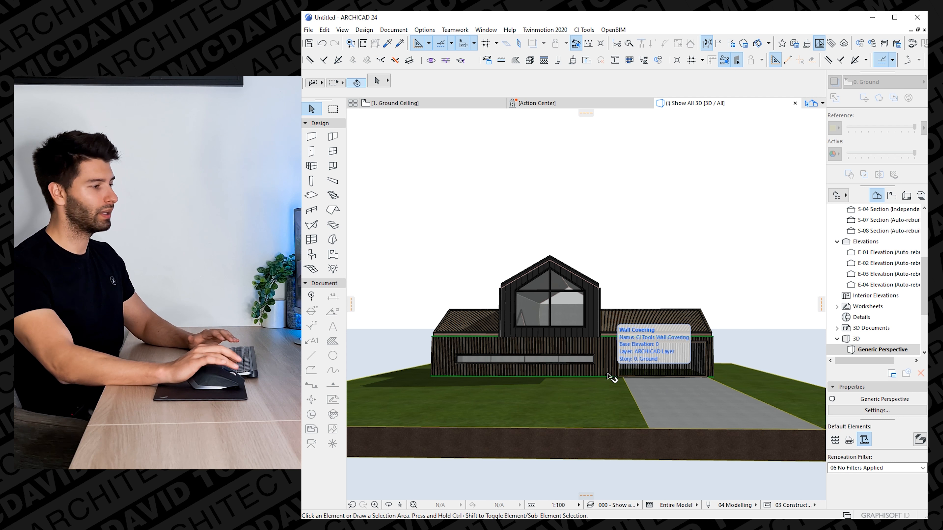
{"action": "left_click", "coordinate": [610, 377]}
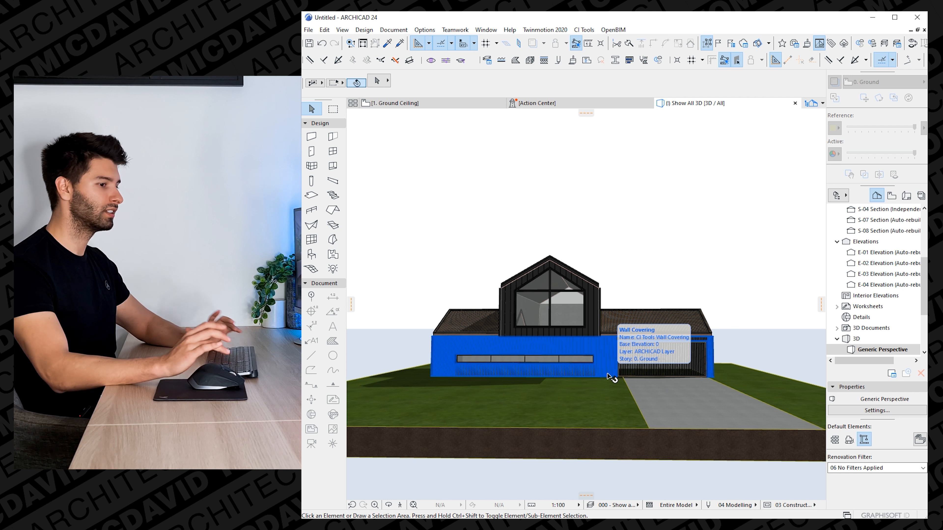
Go back to the flat-roofed version and examine its front facade, upper volume and driveway.
{"action": "scroll", "coordinate": [609, 376], "scroll_direction": "down", "scroll_amount": 6}
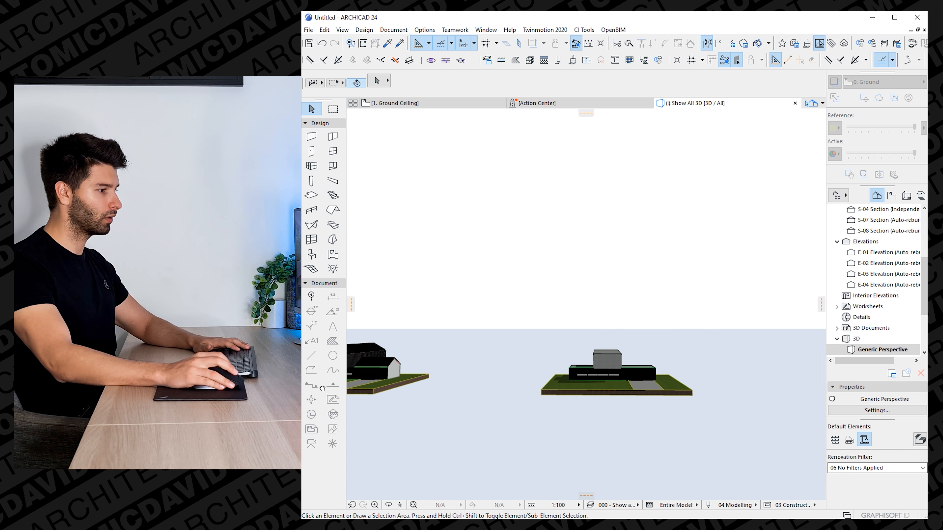
{"action": "scroll", "coordinate": [624, 381], "scroll_direction": "up", "scroll_amount": 2}
{"action": "scroll", "coordinate": [625, 380], "scroll_direction": "up", "scroll_amount": 8}
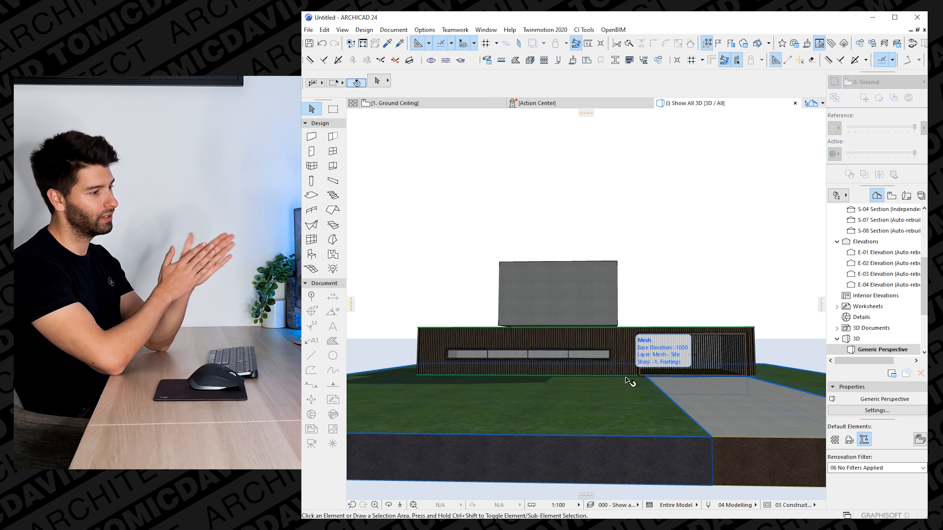
{"action": "scroll", "coordinate": [663, 263], "scroll_direction": "up", "scroll_amount": 1}
{"action": "middle_click_drag", "start_coordinate": [663, 262], "coordinate": [670, 271]}
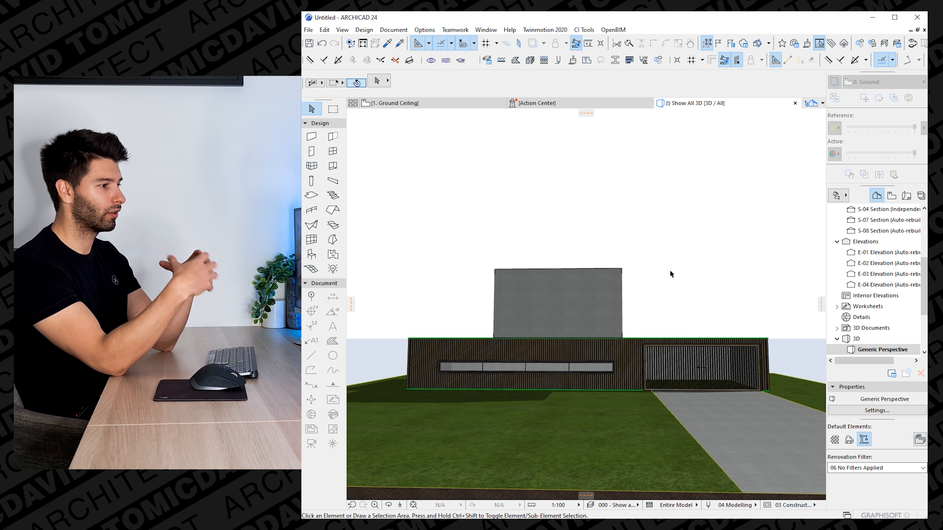
{"action": "middle_click_drag", "start_coordinate": [671, 274], "coordinate": [631, 379], "text": "shift"}
{"action": "left_click", "coordinate": [631, 386]}
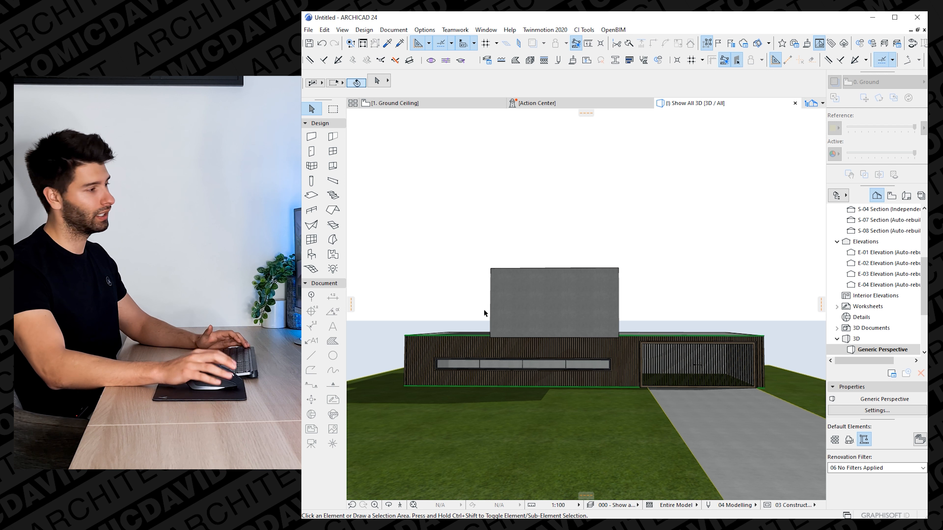
{"action": "scroll", "coordinate": [484, 312], "scroll_direction": "down", "scroll_amount": 1}
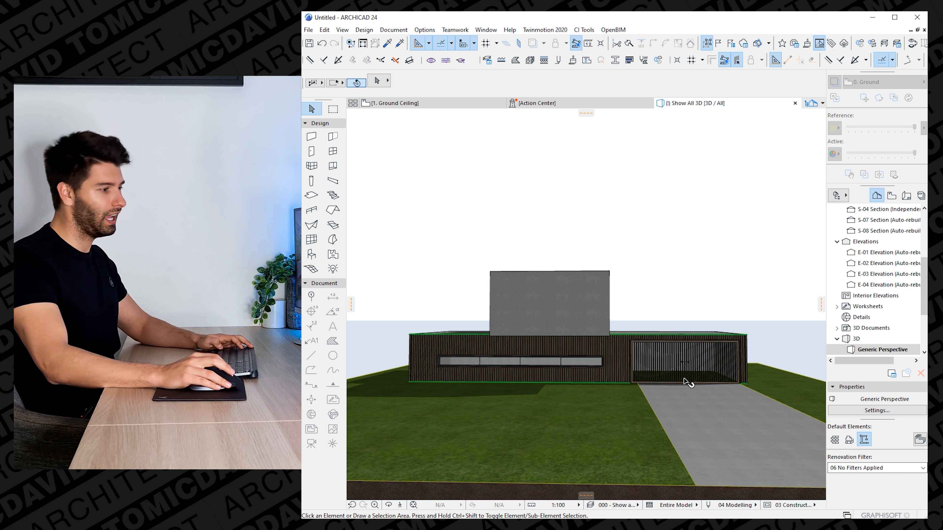
{"action": "scroll", "coordinate": [653, 406], "scroll_direction": "up", "scroll_amount": 2}
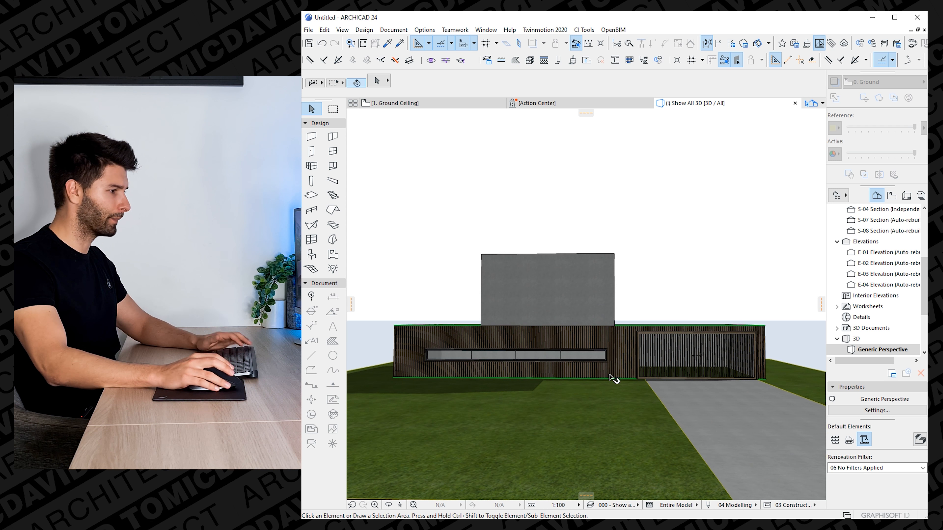
Study the proportions of the flat-roofed front facade, from the plain upper volume down to the garage opening.
{"action": "scroll", "coordinate": [612, 366], "scroll_direction": "up", "scroll_amount": 1}
{"action": "scroll", "coordinate": [652, 334], "scroll_direction": "up", "scroll_amount": 2}
{"action": "middle_click_drag", "start_coordinate": [649, 329], "coordinate": [624, 356], "text": "shift"}
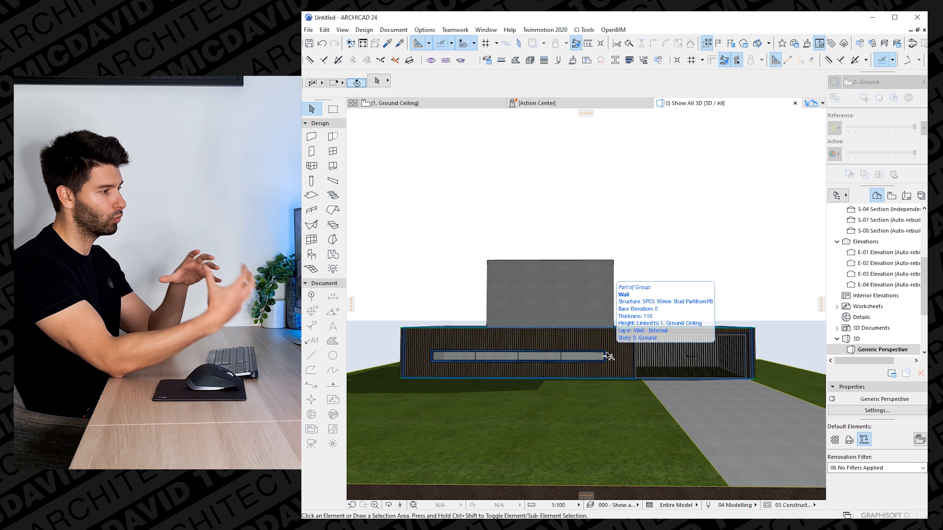
{"action": "middle_click_drag", "start_coordinate": [673, 246], "coordinate": [641, 309], "text": "shift"}
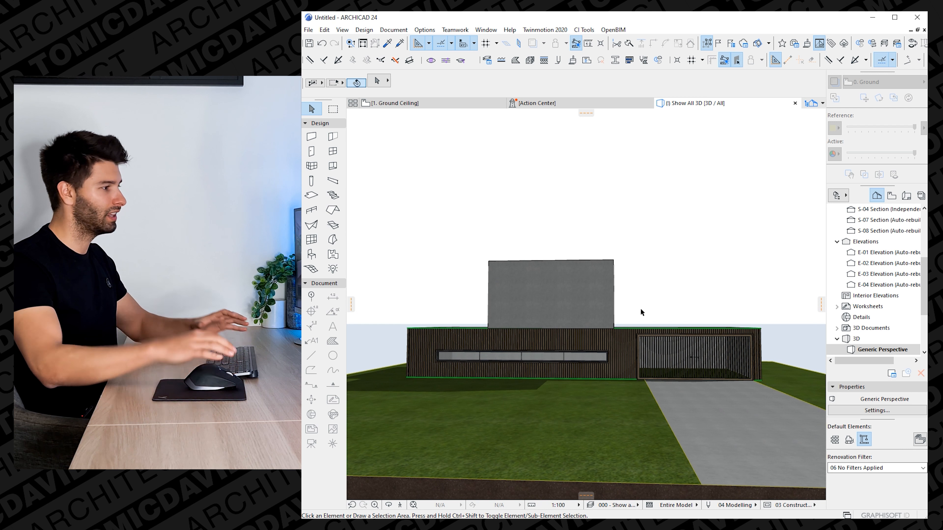
{"action": "middle_click_drag", "start_coordinate": [575, 320], "coordinate": [557, 312], "text": "shift"}
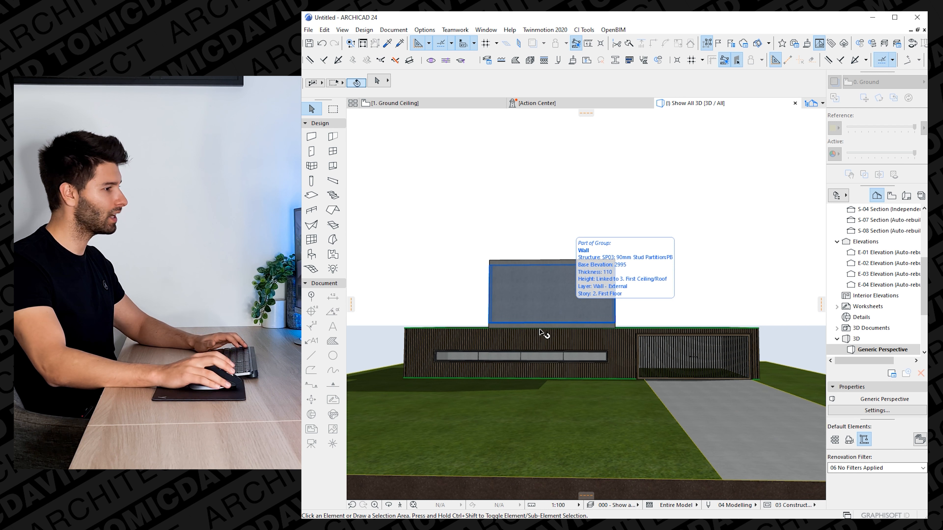
{"action": "middle_click_drag", "start_coordinate": [650, 337], "coordinate": [597, 341], "text": "shift"}
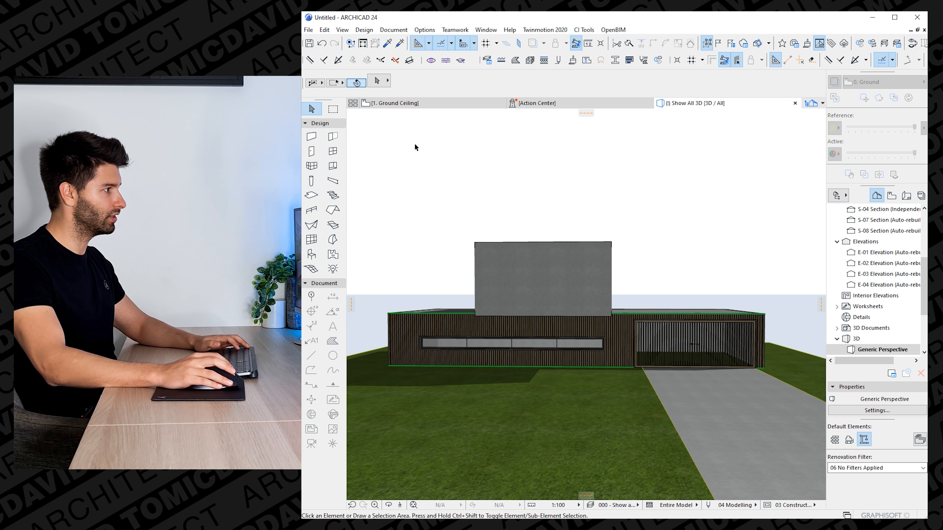
On the 1. Ground Ceiling plan, draw a 6600 by 500 mm rectangular slab in front of the garage from the outer wall corner.
{"action": "left_click", "coordinate": [415, 104]}
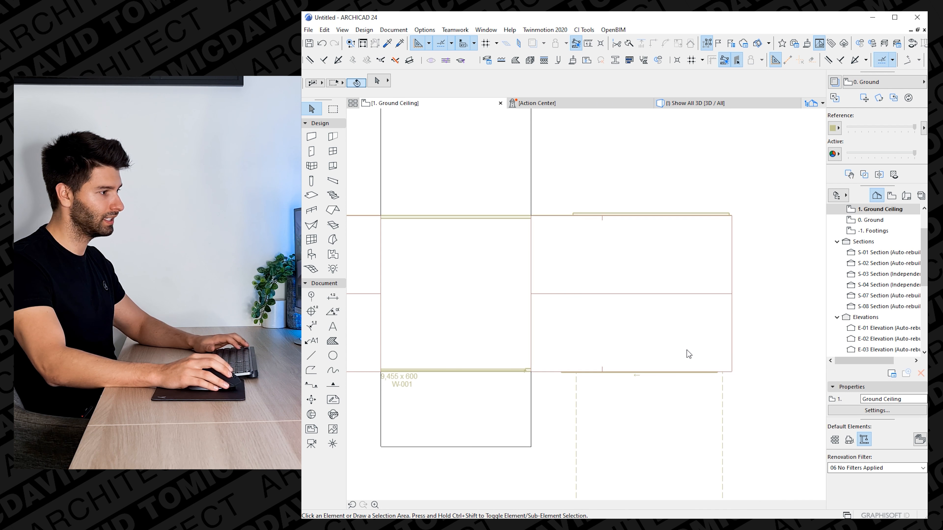
{"action": "scroll", "coordinate": [661, 345], "scroll_direction": "down", "scroll_amount": 6}
{"action": "scroll", "coordinate": [655, 319], "scroll_direction": "up", "scroll_amount": 5}
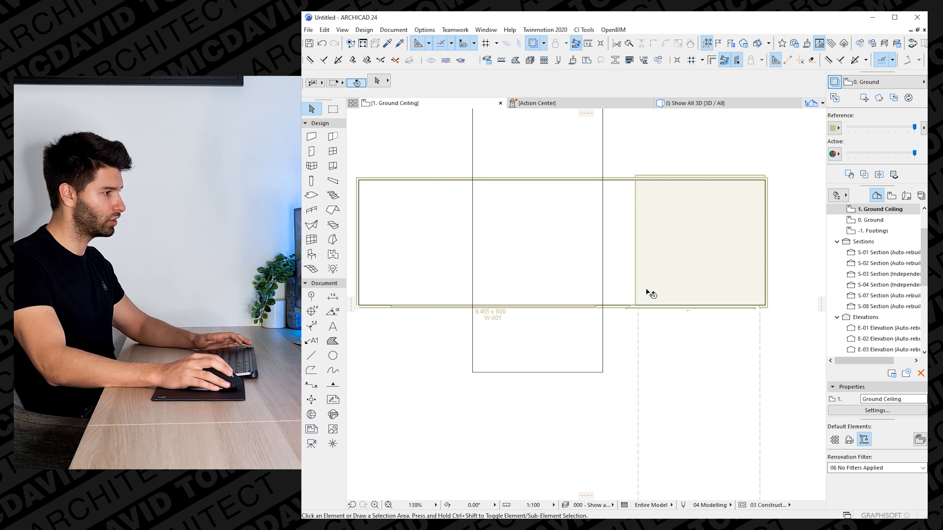
{"action": "left_click", "coordinate": [626, 290], "text": "alt"}
{"action": "scroll", "coordinate": [745, 301], "scroll_direction": "up", "scroll_amount": 3}
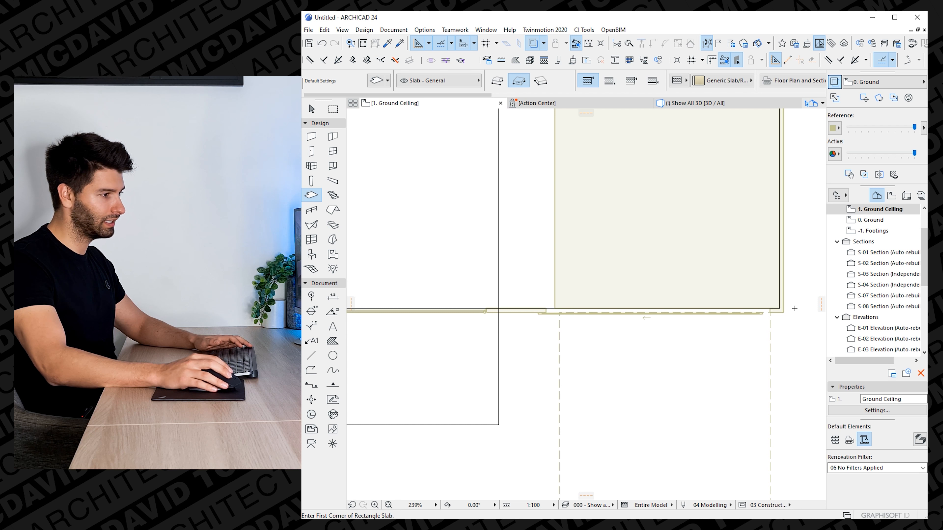
{"action": "left_click", "coordinate": [784, 313]}
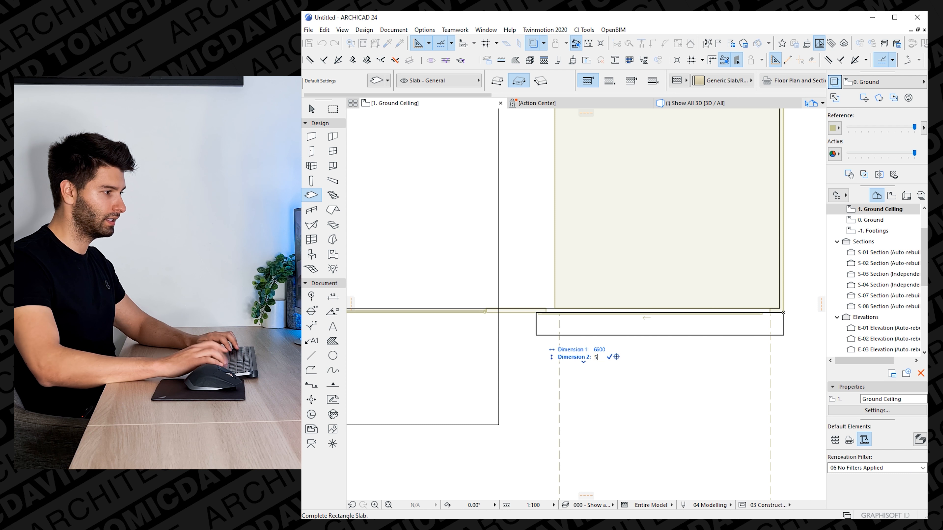
{"action": "key", "text": "Return"}
Draw a second rectangular slab of 250 by 500 mm at the outer corner of the garage canopy.
{"action": "key", "text": "Escape"}
{"action": "type", "text": "250"}
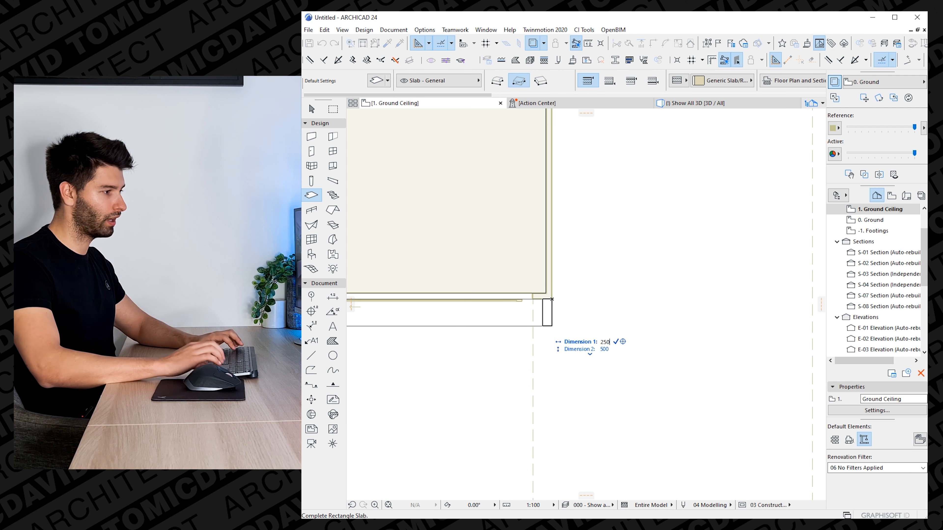
{"action": "key", "text": "Return"}
{"action": "key", "text": "Escape"}
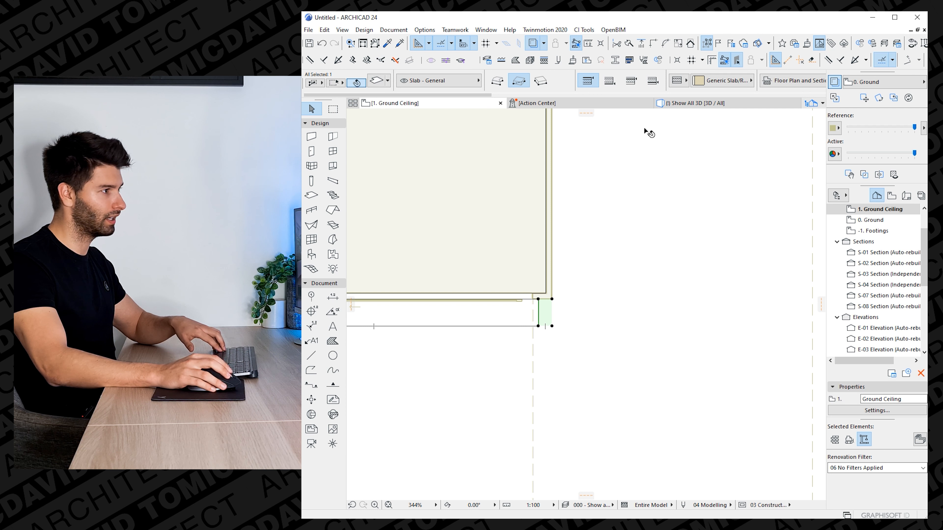
In the 3D view, move the small corner slab straight down so it sits directly beneath the garage canopy slab.
{"action": "key", "text": "F3"}
{"action": "key", "text": "Escape"}
{"action": "scroll", "coordinate": [765, 324], "scroll_direction": "up", "scroll_amount": 5}
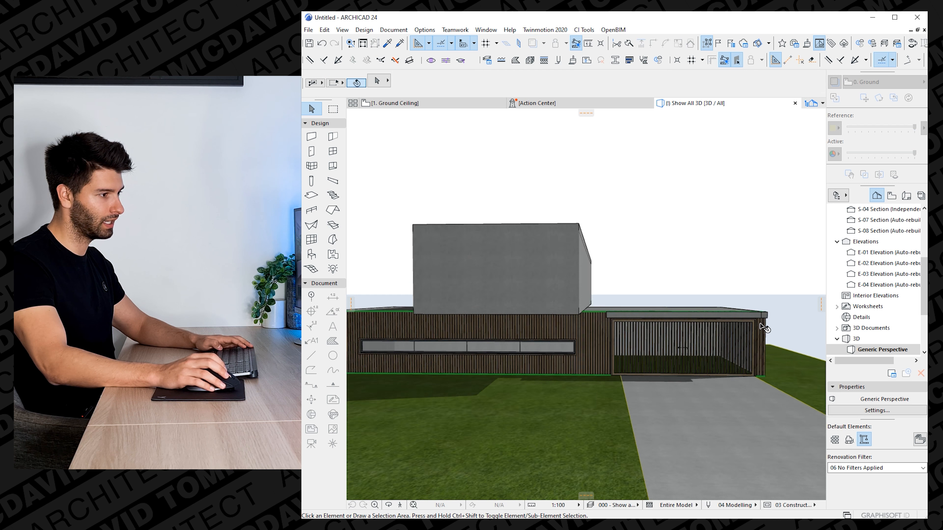
{"action": "scroll", "coordinate": [765, 319], "scroll_direction": "up", "scroll_amount": 2}
{"action": "middle_click_drag", "start_coordinate": [765, 319], "coordinate": [676, 288]}
{"action": "left_click", "coordinate": [673, 277]}
{"action": "key", "text": "ctrl+d"}
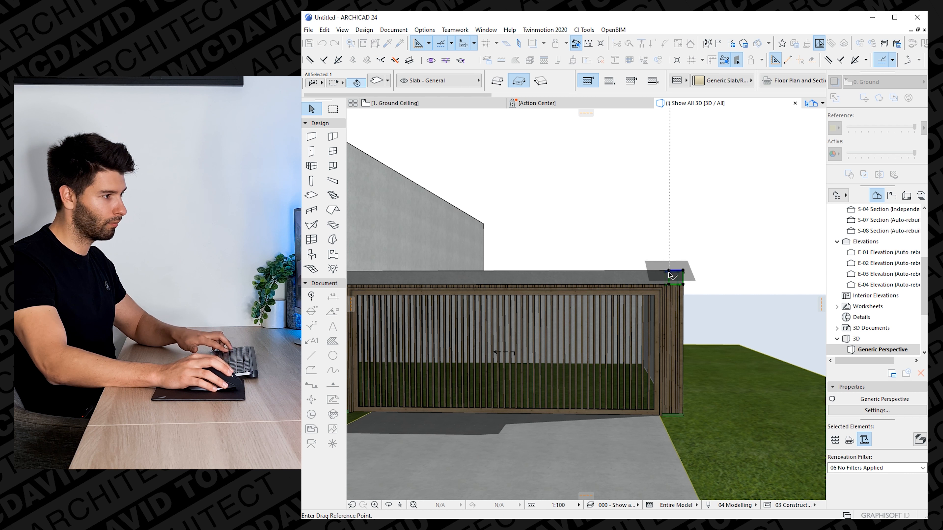
{"action": "left_click", "coordinate": [669, 271]}
{"action": "left_click", "coordinate": [669, 285]}
Increase the small slab's thickness down to the ground so it forms the canopy's outer leg.
{"action": "left_click", "coordinate": [683, 284]}
{"action": "left_click", "coordinate": [797, 346]}
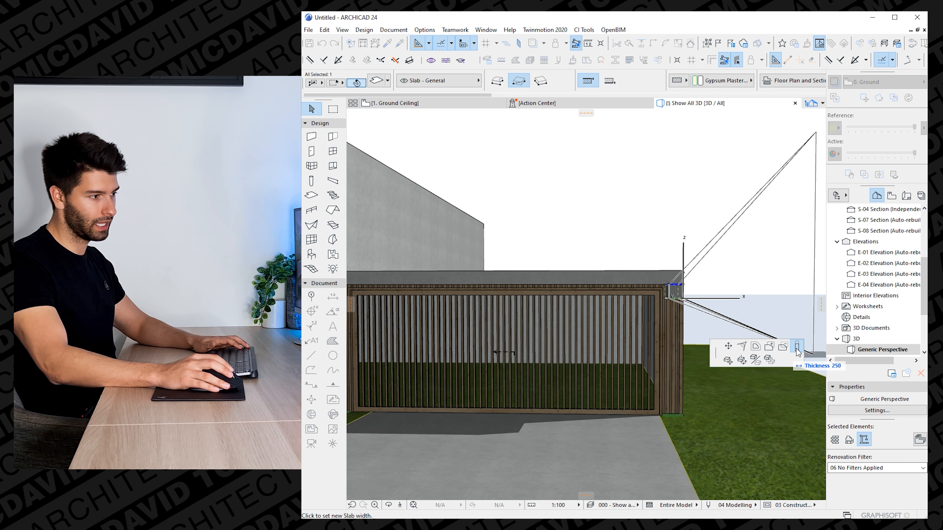
{"action": "left_click", "coordinate": [683, 415]}
{"action": "middle_click_drag", "start_coordinate": [687, 283], "coordinate": [698, 327], "text": "shift"}
{"action": "key", "text": "Escape"}
{"action": "scroll", "coordinate": [593, 367], "scroll_direction": "down", "scroll_amount": 3}
{"action": "middle_click_drag", "start_coordinate": [587, 413], "coordinate": [619, 350], "text": "shift"}
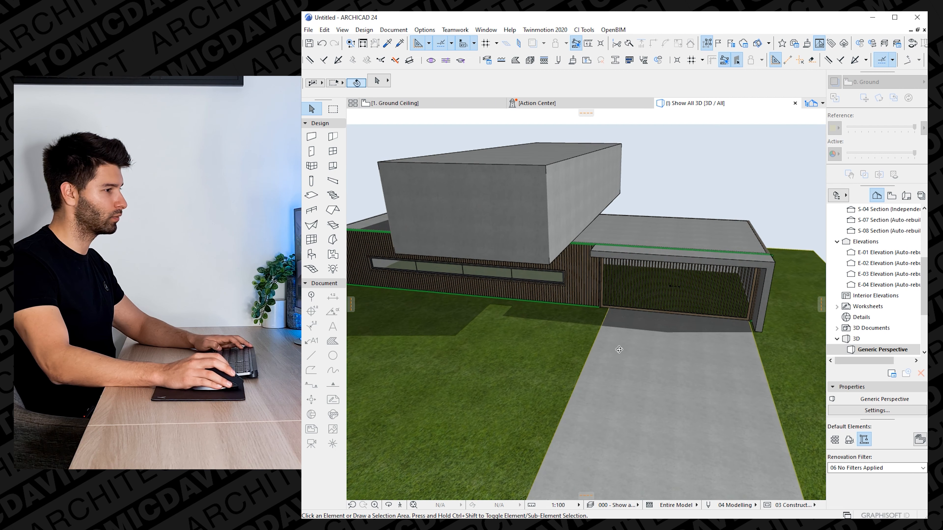
Copy the leg to the opposite end of the garage canopy and extend it up to the canopy's top edge.
{"action": "left_click", "coordinate": [764, 285]}
{"action": "left_click_drag", "start_coordinate": [764, 285], "coordinate": [594, 260]}
{"action": "left_click", "coordinate": [591, 257]}
{"action": "left_click", "coordinate": [590, 256]}
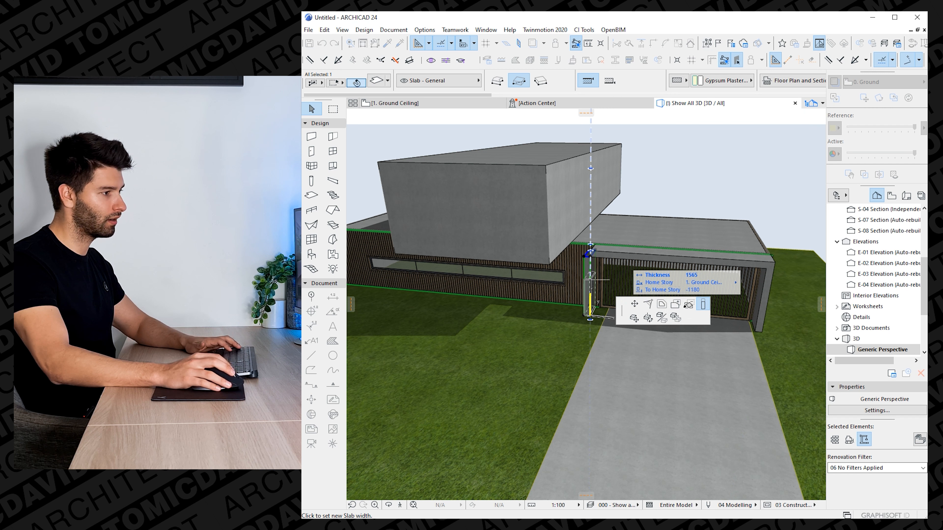
{"action": "left_click", "coordinate": [591, 245]}
{"action": "key", "text": "Escape"}
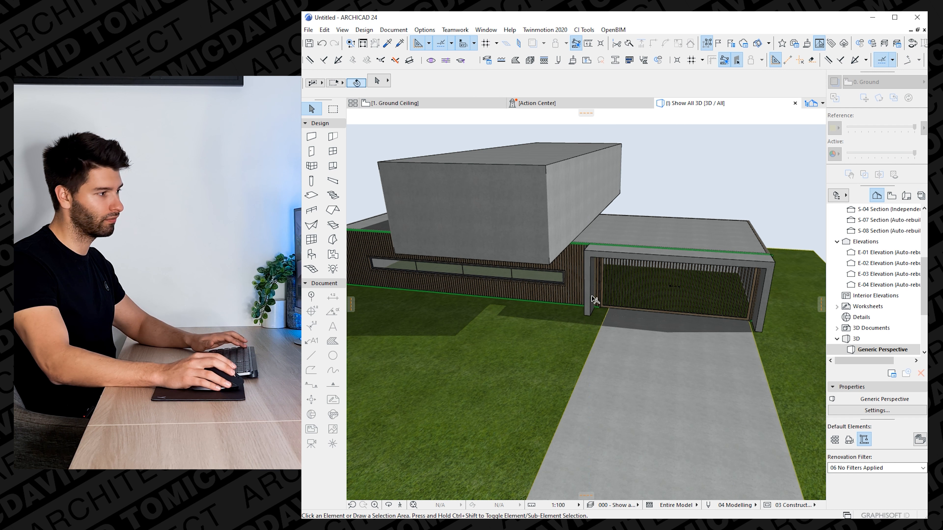
On the 2. First Floor plan, place a 900 x 1500 Window 24 in the front wall of the upper volume.
{"action": "middle_click_drag", "start_coordinate": [594, 299], "coordinate": [541, 334], "text": "shift"}
{"action": "double_click", "coordinate": [887, 241]}
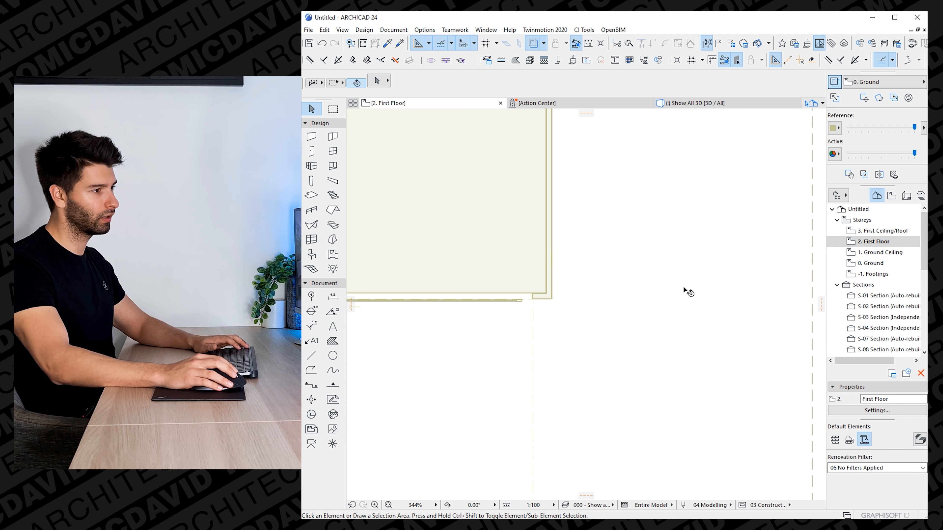
{"action": "scroll", "coordinate": [683, 291], "scroll_direction": "down", "scroll_amount": 3}
{"action": "middle_click_drag", "start_coordinate": [570, 306], "coordinate": [738, 329]}
{"action": "scroll", "coordinate": [609, 358], "scroll_direction": "down", "scroll_amount": 2}
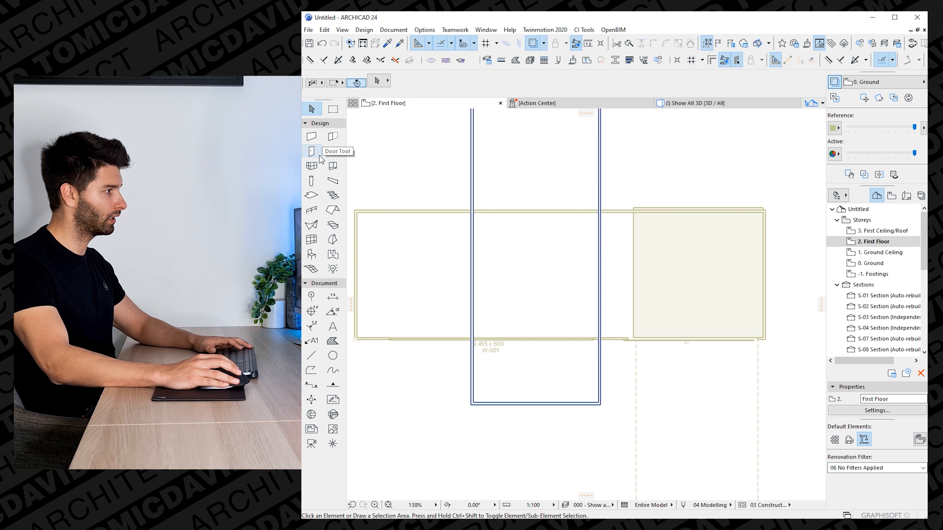
{"action": "left_click", "coordinate": [332, 153]}
{"action": "left_click", "coordinate": [376, 85]}
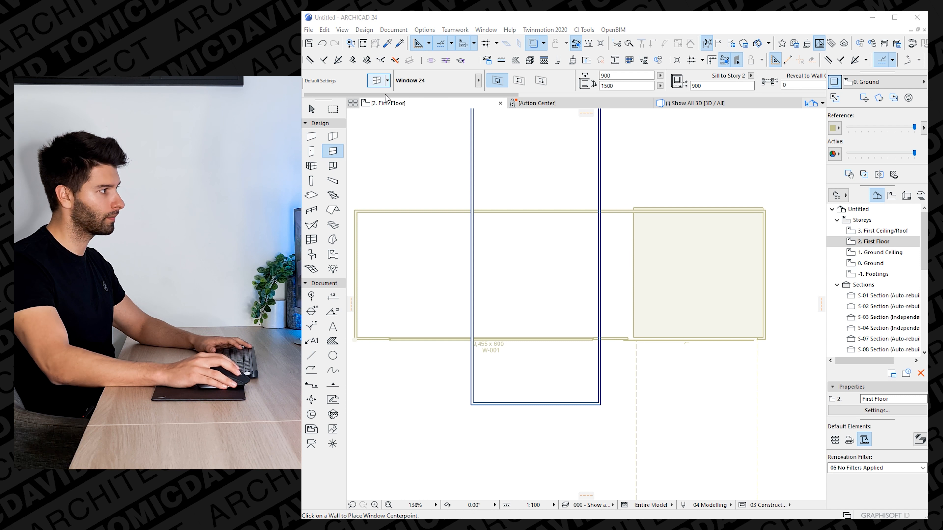
{"action": "left_click", "coordinate": [791, 463]}
{"action": "left_click", "coordinate": [554, 407]}
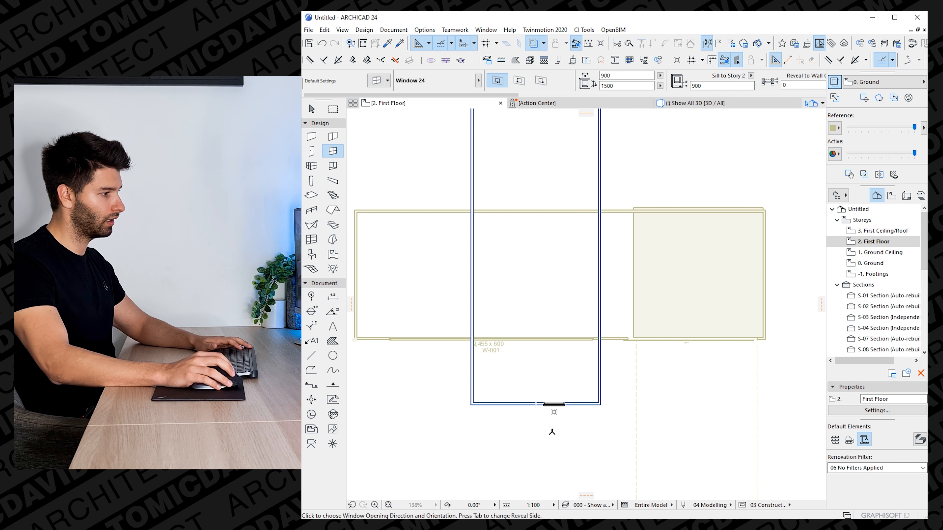
{"action": "scroll", "coordinate": [555, 405], "scroll_direction": "up", "scroll_amount": 5}
{"action": "left_click", "coordinate": [554, 383]}
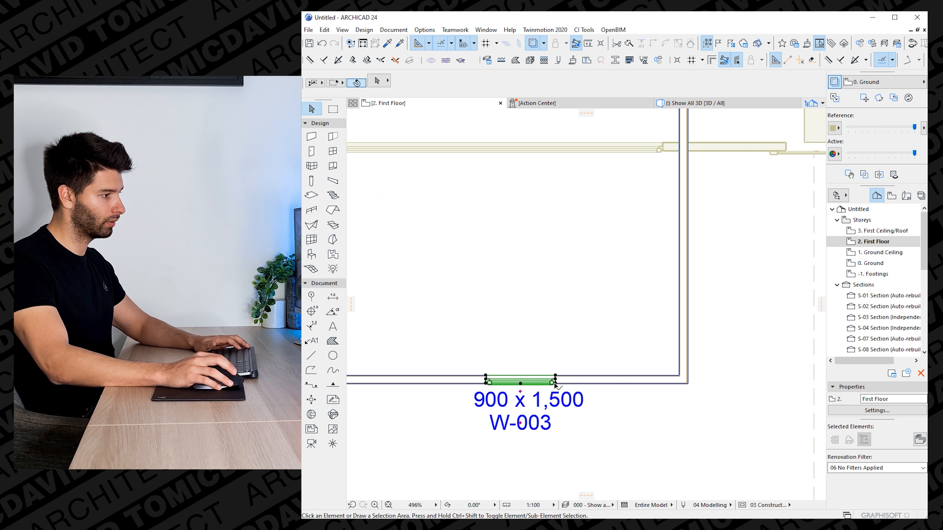
Stretch the front window to the wall's outer corner, making it about 2602 mm wide.
{"action": "left_click", "coordinate": [553, 382]}
{"action": "left_click", "coordinate": [675, 391]}
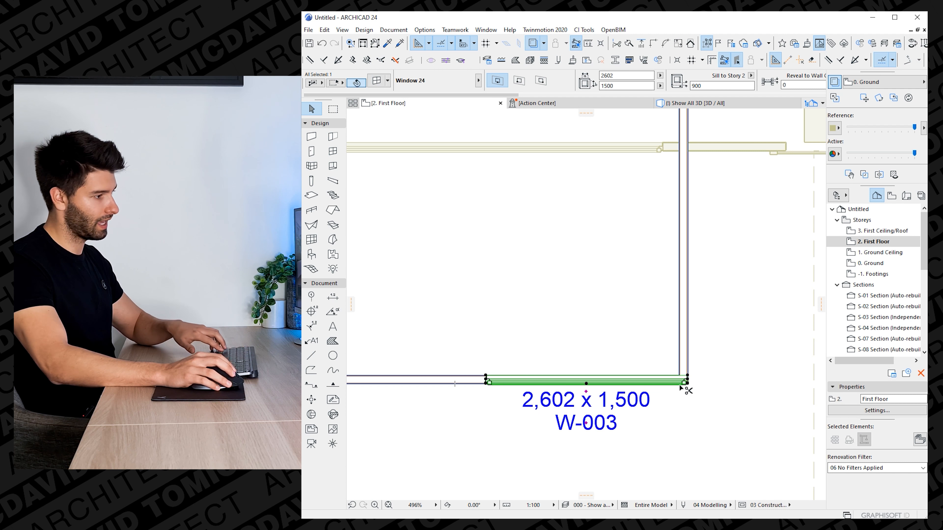
{"action": "key", "text": "ctrl+t"}
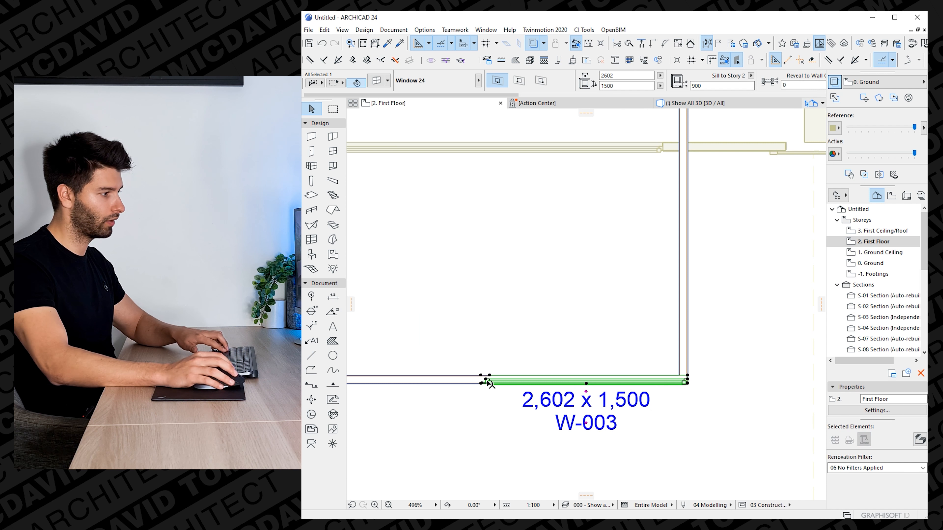
Place a matching window about 5008 mm wide in the adjoining side wall, starting at the same corner.
{"action": "key", "text": "ctrl+t"}
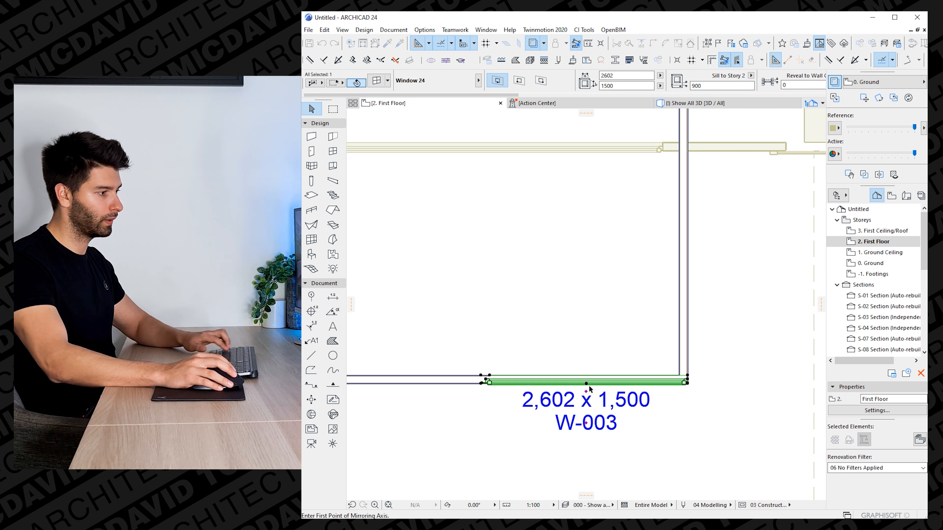
{"action": "key", "text": "ctrl+d"}
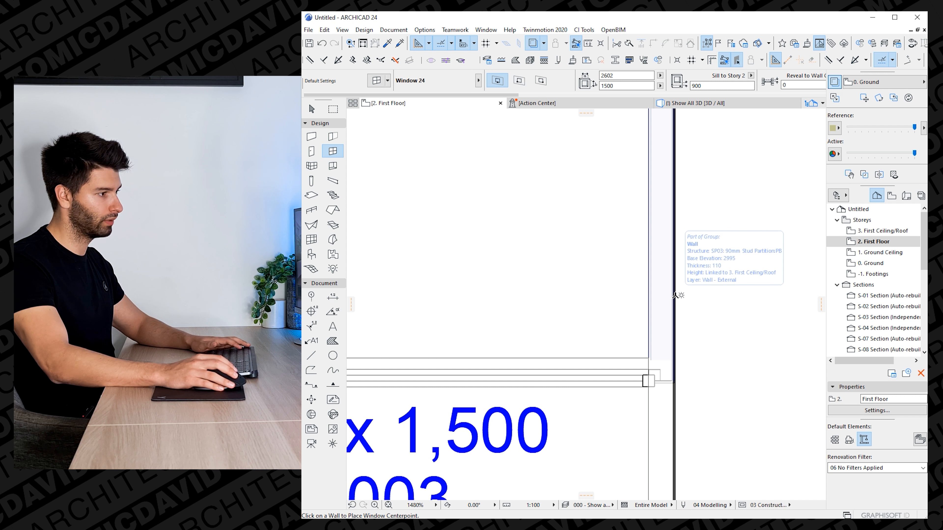
{"action": "left_click", "coordinate": [519, 81]}
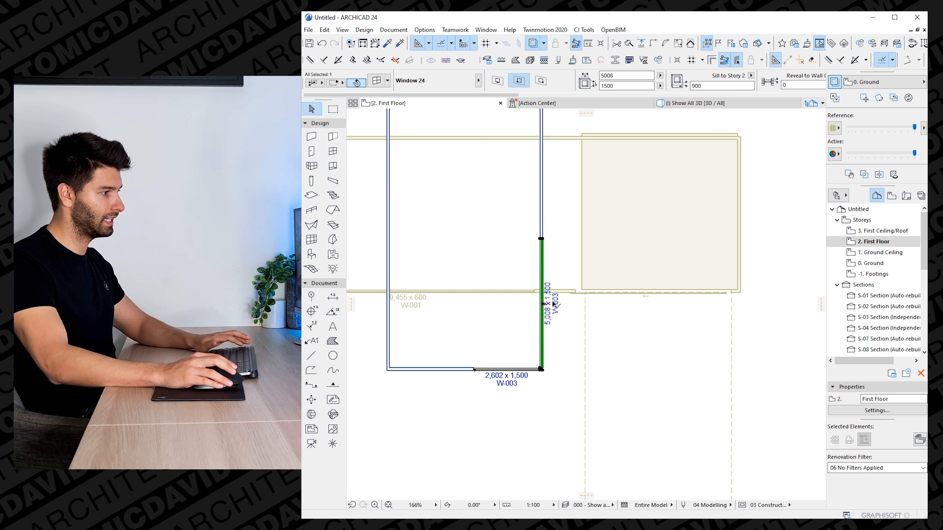
In the 3D view, reduce both corner windows together to a low strip about 671 mm high.
{"action": "key", "text": "F3"}
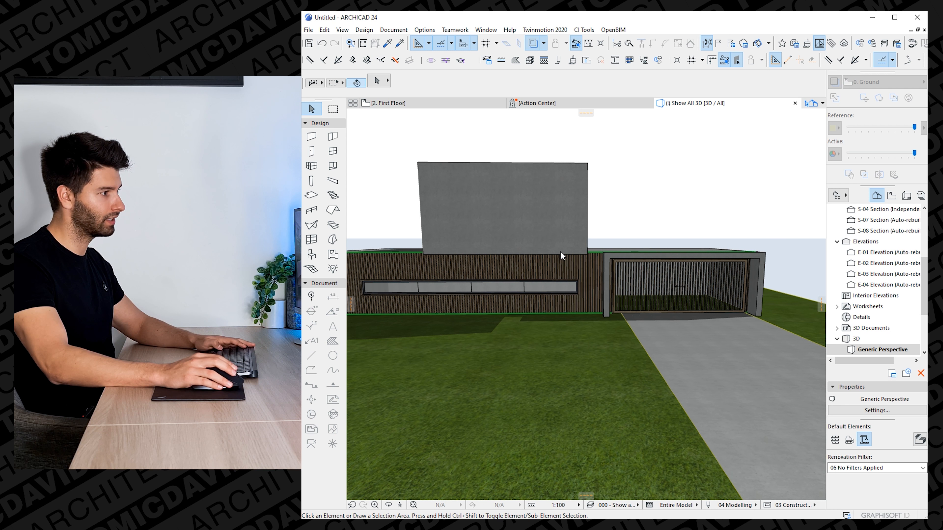
{"action": "middle_click_drag", "start_coordinate": [553, 197], "coordinate": [531, 193], "text": "shift"}
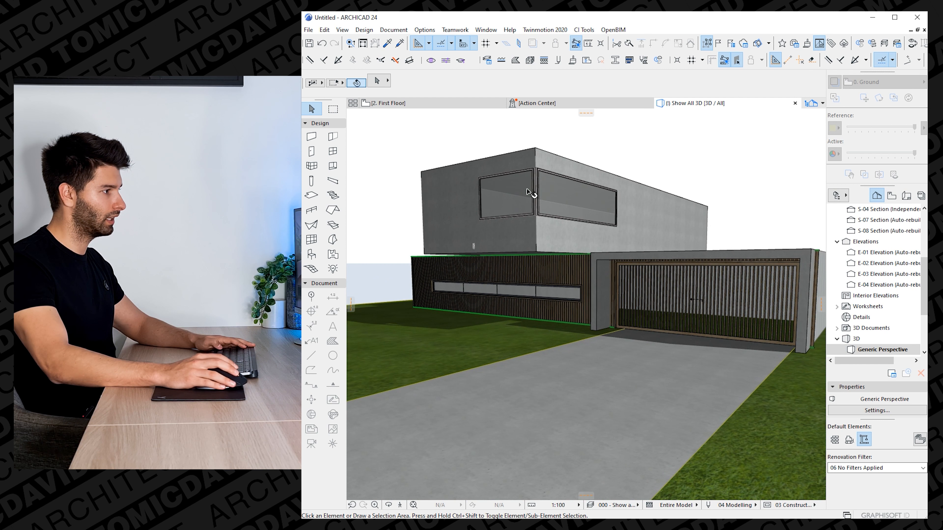
{"action": "left_click", "coordinate": [529, 193]}
{"action": "left_click", "coordinate": [562, 194], "text": "shift"}
{"action": "left_click", "coordinate": [534, 168]}
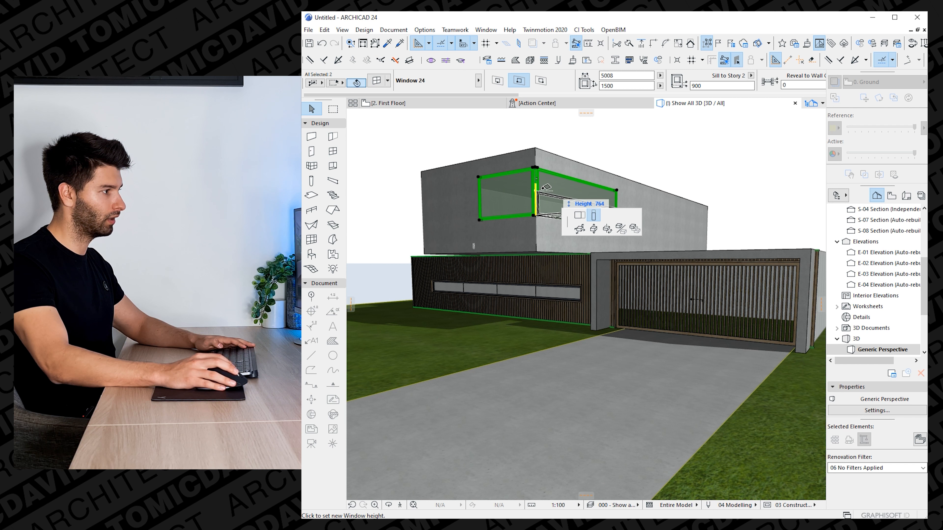
{"action": "left_click", "coordinate": [536, 181]}
{"action": "left_click", "coordinate": [535, 215]}
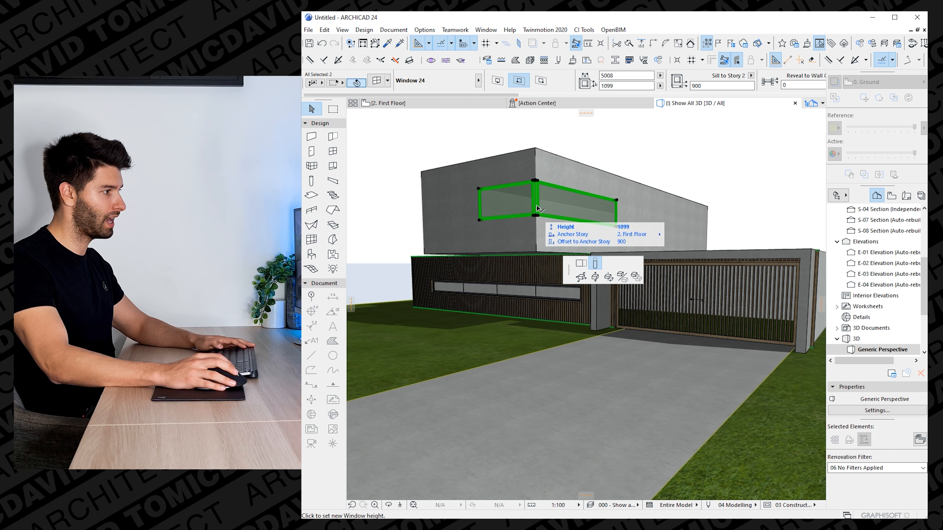
{"action": "middle_click_drag", "start_coordinate": [537, 280], "coordinate": [573, 293], "text": "shift"}
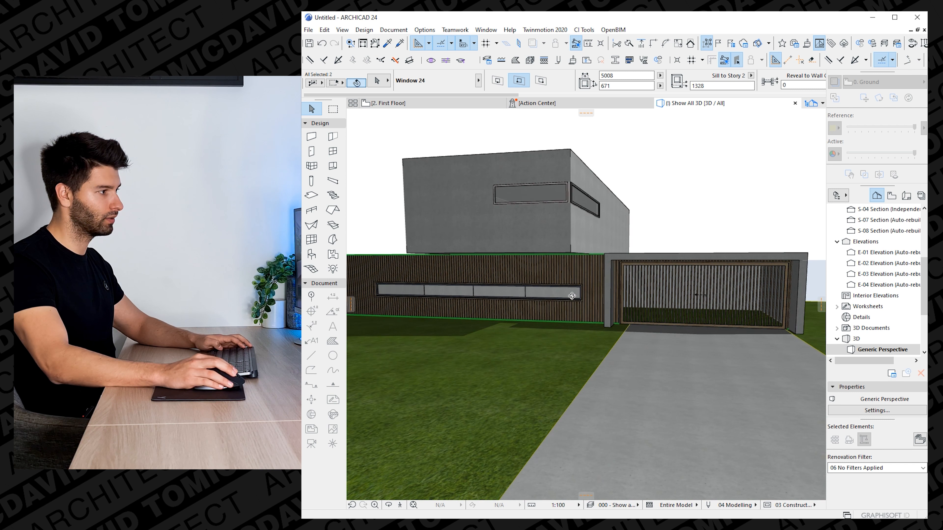
Move both corner windows down together to a sill height of about 1068 mm.
{"action": "key", "text": "ctrl+d"}
{"action": "left_click", "coordinate": [571, 204]}
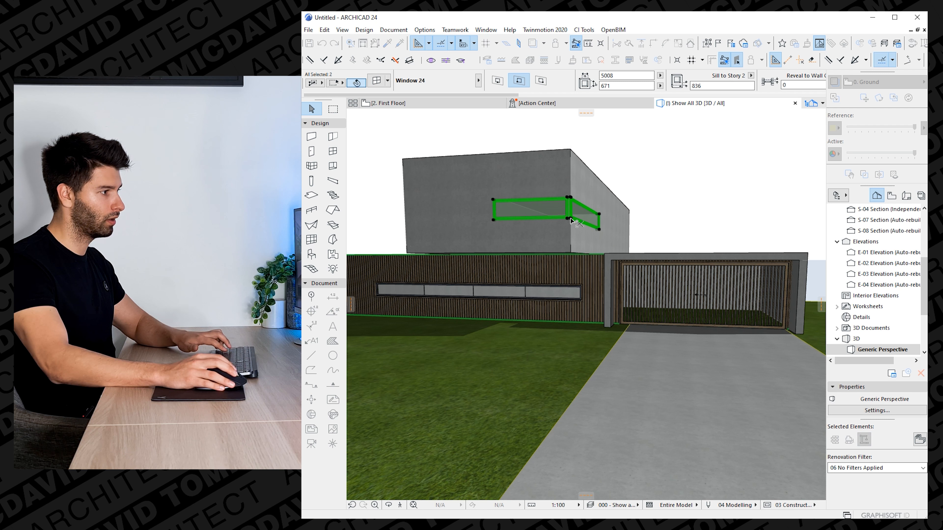
{"action": "left_click", "coordinate": [570, 212]}
{"action": "key", "text": "Escape"}
{"action": "mouse_move", "coordinate": [557, 283]}
{"action": "middle_mouse_down", "text": "shift"}
{"action": "mouse_move", "coordinate": [529, 301]}
{"action": "mouse_move", "coordinate": [552, 291]}
{"action": "mouse_move", "coordinate": [552, 272]}
{"action": "middle_mouse_up", "text": "shift"}
Change the settings of both corner windows to give them black frames.
{"action": "left_click", "coordinate": [564, 221]}
{"action": "left_click", "coordinate": [580, 219], "text": "shift"}
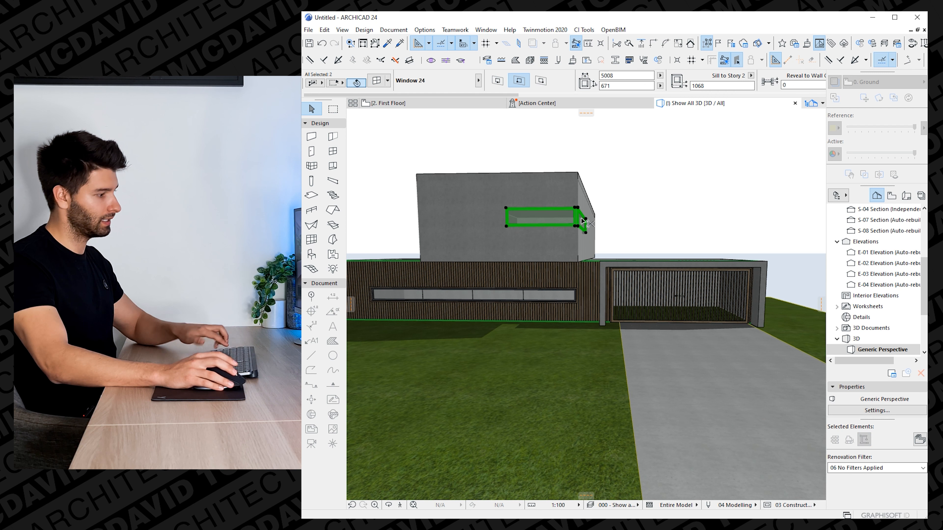
{"action": "key", "text": "ctrl+t"}
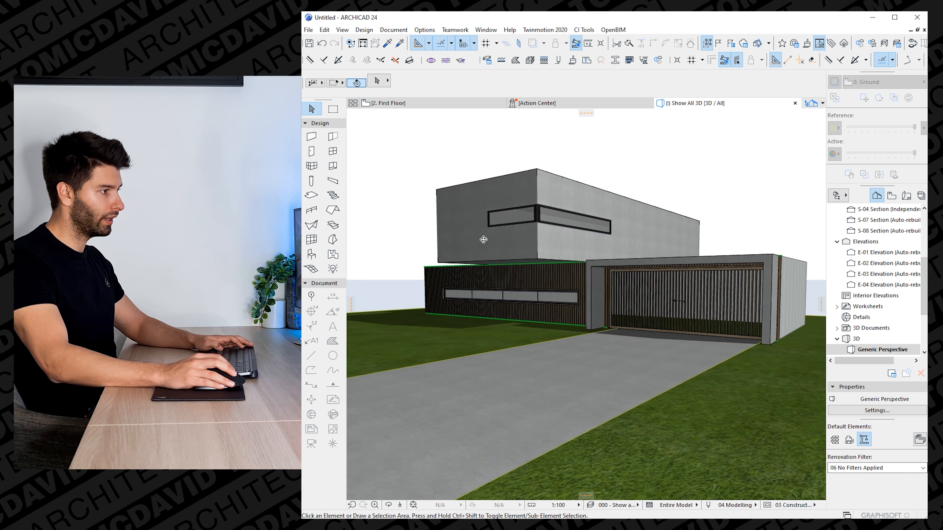
{"action": "middle_click_drag", "start_coordinate": [481, 239], "coordinate": [550, 262], "text": "shift"}
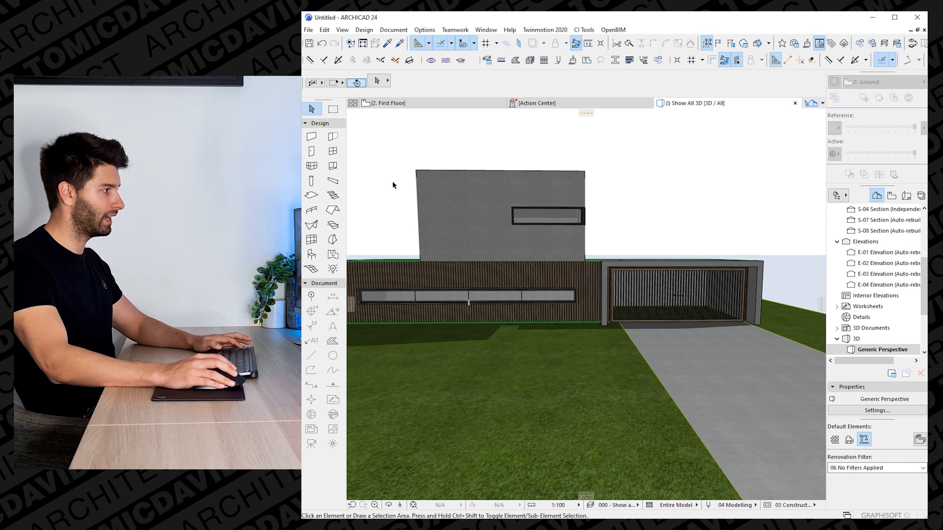
On the First Floor plan, draw a 300 mm wide rectangular slab along the outside of the 5,008 mm side window.
{"action": "left_click", "coordinate": [431, 106]}
{"action": "scroll", "coordinate": [454, 286], "scroll_direction": "down", "scroll_amount": 10}
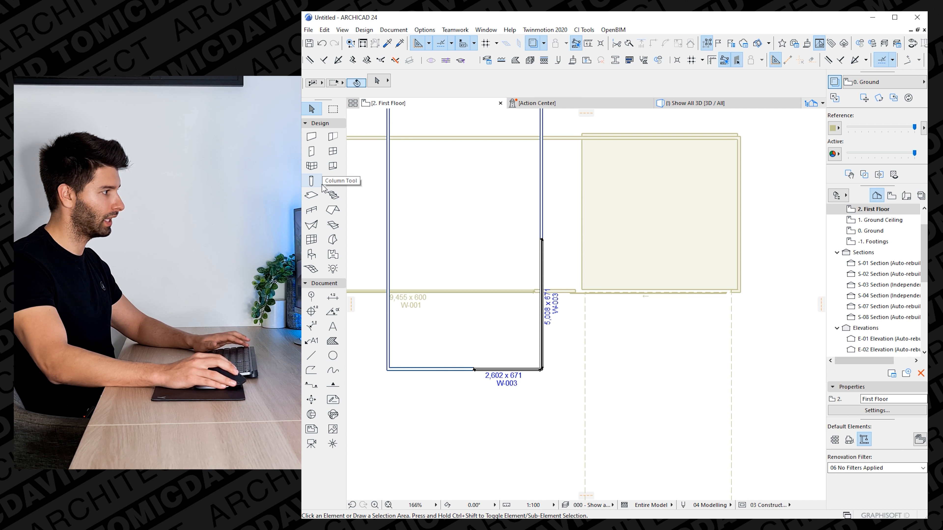
{"action": "left_click", "coordinate": [312, 195]}
{"action": "scroll", "coordinate": [556, 257], "scroll_direction": "up", "scroll_amount": 6}
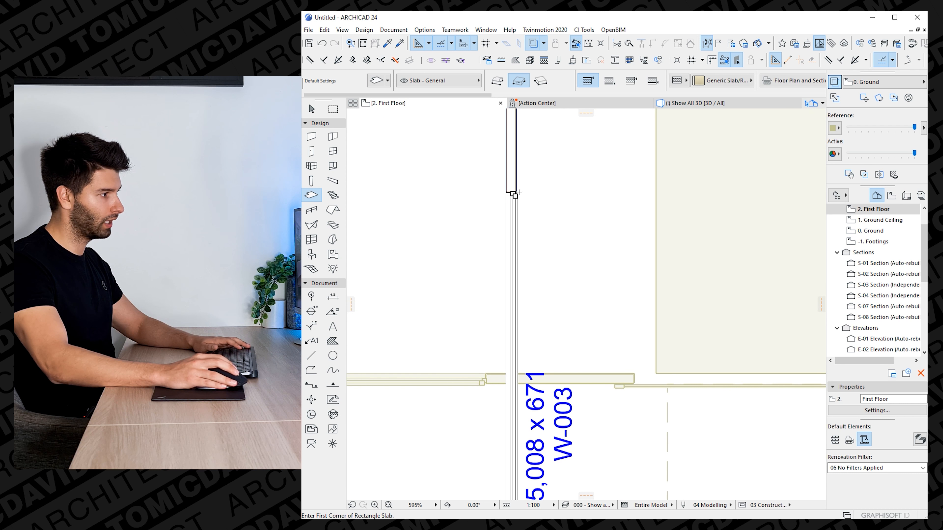
{"action": "left_click", "coordinate": [515, 192]}
{"action": "scroll", "coordinate": [541, 386], "scroll_direction": "down", "scroll_amount": 1}
{"action": "middle_click_drag", "start_coordinate": [542, 400], "coordinate": [574, 225]}
{"action": "scroll", "coordinate": [556, 439], "scroll_direction": "up", "scroll_amount": 1}
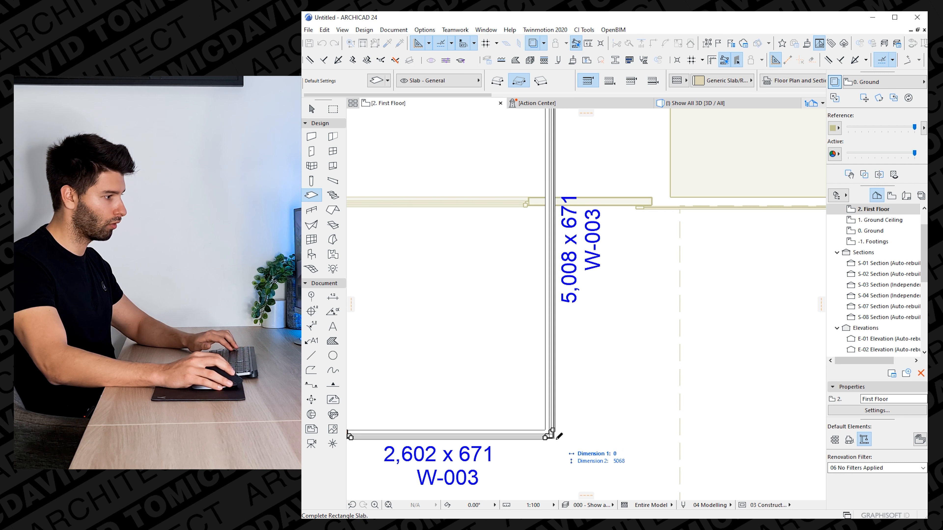
{"action": "type", "text": "300"}
{"action": "key", "text": "Return"}
{"action": "key", "text": "Escape"}
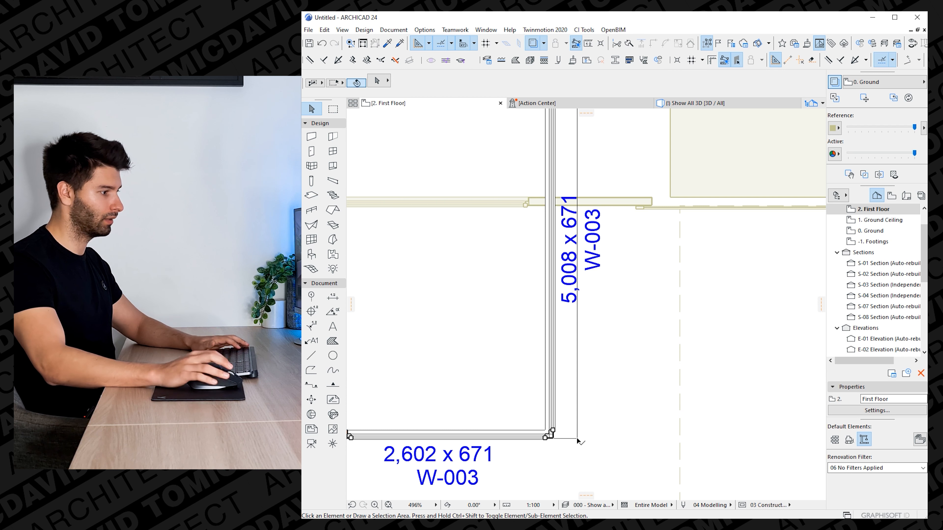
Extend the slab around the corner with a 300 mm deep rectangle along the outside of the 2,602 mm front window.
{"action": "left_click", "coordinate": [577, 440]}
{"action": "left_click", "coordinate": [577, 439]}
{"action": "left_click", "coordinate": [664, 378]}
{"action": "middle_click_drag", "start_coordinate": [542, 445], "coordinate": [720, 322]}
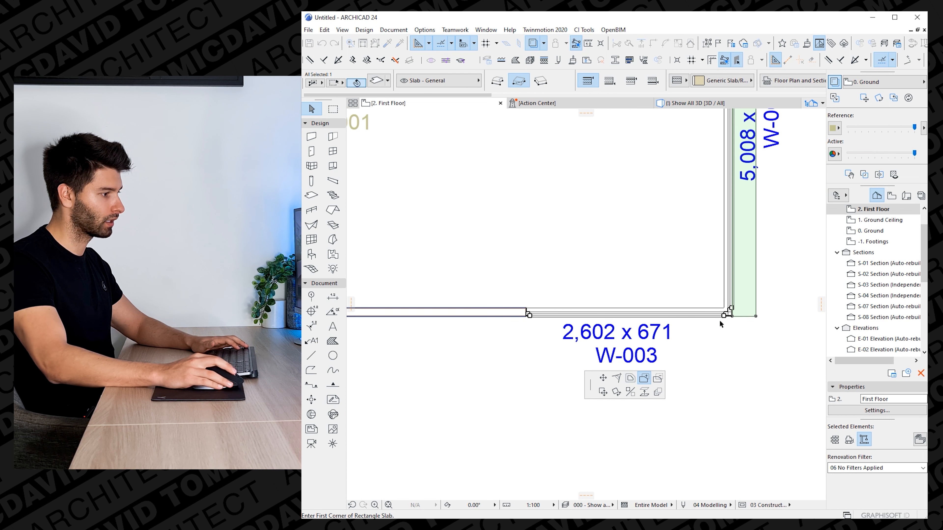
{"action": "left_click", "coordinate": [755, 317]}
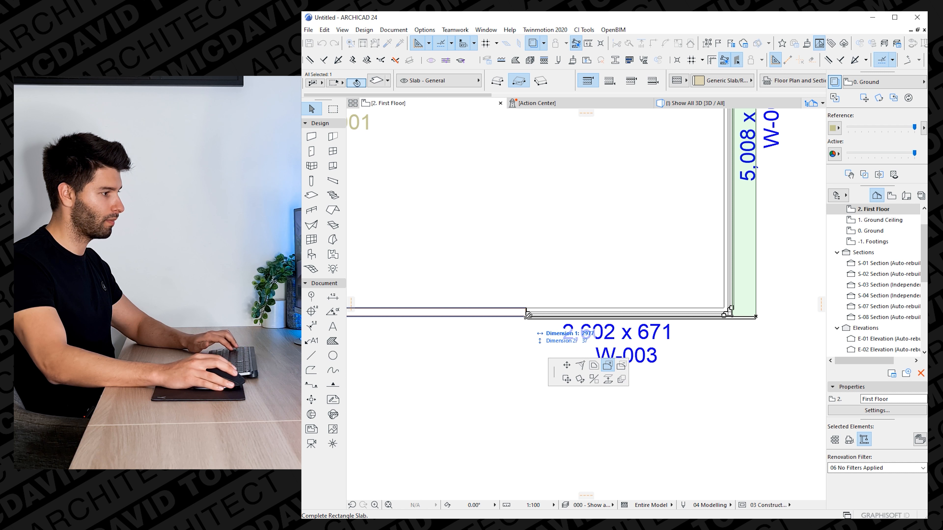
{"action": "type", "text": "300"}
{"action": "key", "text": "Return"}
Set the L-shaped window slab's thickness to 10 mm.
{"action": "key", "text": "ctrl+t"}
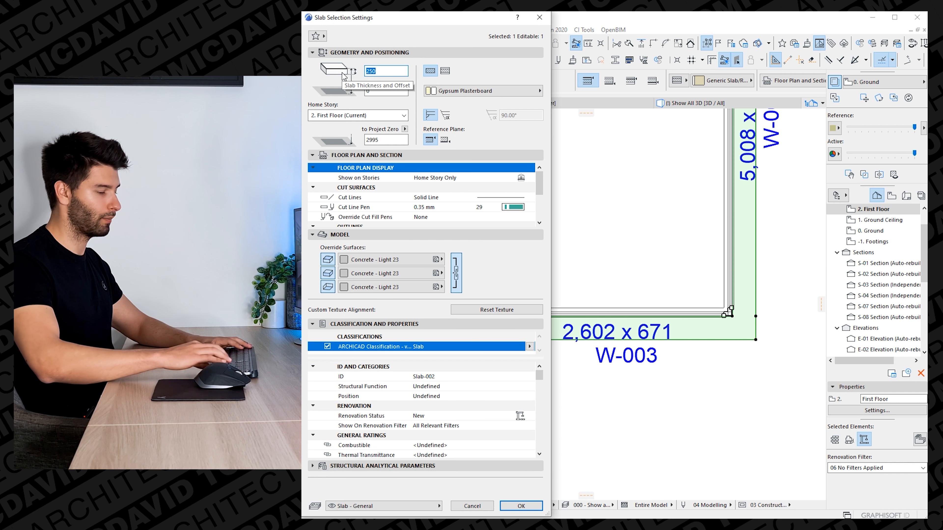
{"action": "type", "text": "10"}
{"action": "key", "text": "Return"}
{"action": "key", "text": "Escape"}
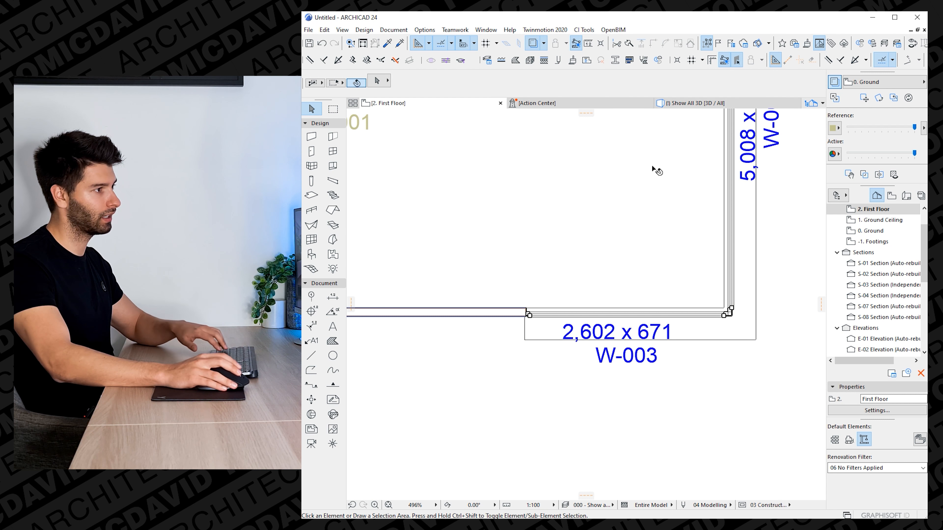
In the 3D view, move the thin L-shaped slab up to the bottom edge of the corner windows.
{"action": "left_click", "coordinate": [696, 104]}
{"action": "middle_click_drag", "start_coordinate": [533, 235], "coordinate": [604, 291], "text": "shift"}
{"action": "left_click", "coordinate": [601, 291]}
{"action": "left_click", "coordinate": [596, 287]}
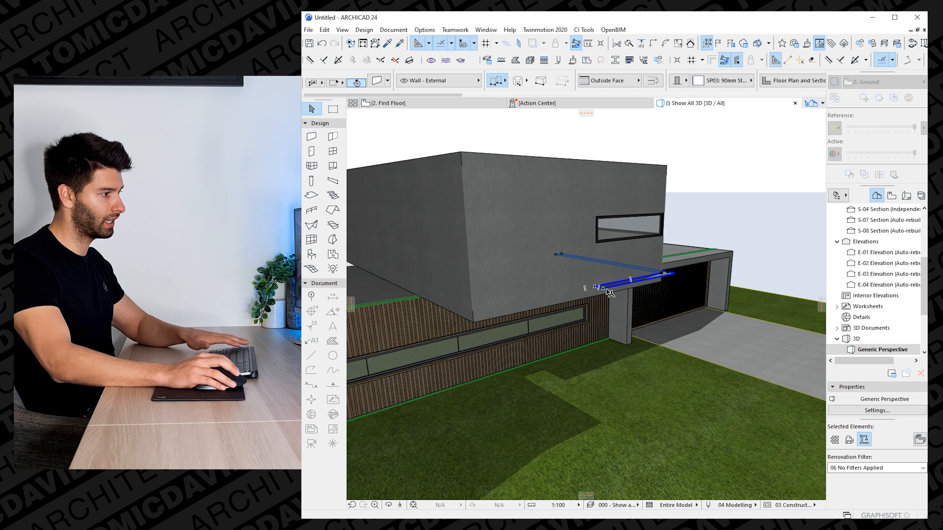
{"action": "key", "text": "ctrl+d"}
{"action": "left_click", "coordinate": [595, 286]}
{"action": "left_click", "coordinate": [595, 244]}
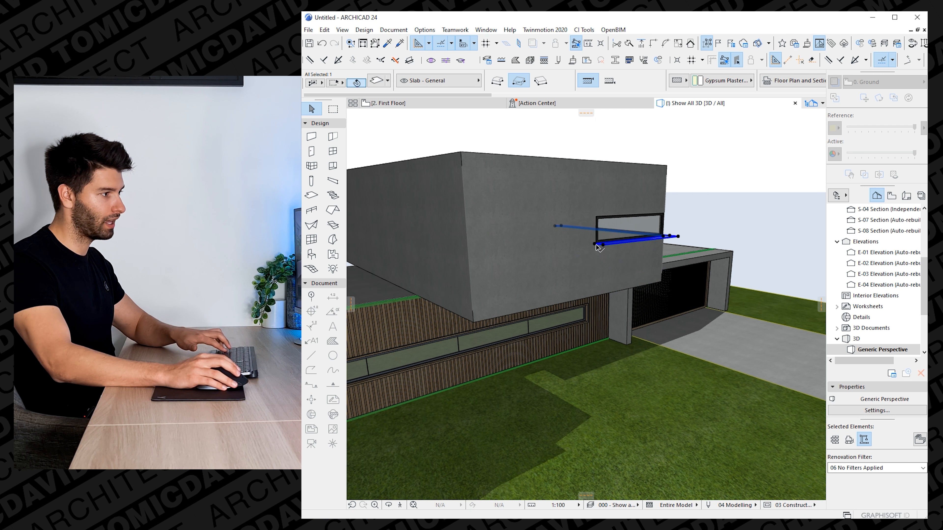
Copy the thin L-shaped slab up to the top edge of the corner windows.
{"action": "key", "text": "ctrl+shift+d"}
{"action": "left_click", "coordinate": [595, 244]}
{"action": "left_click", "coordinate": [595, 216]}
Override the surfaces of both window surround slabs with a black paint finish.
{"action": "middle_click_drag", "start_coordinate": [644, 248], "coordinate": [409, 241]}
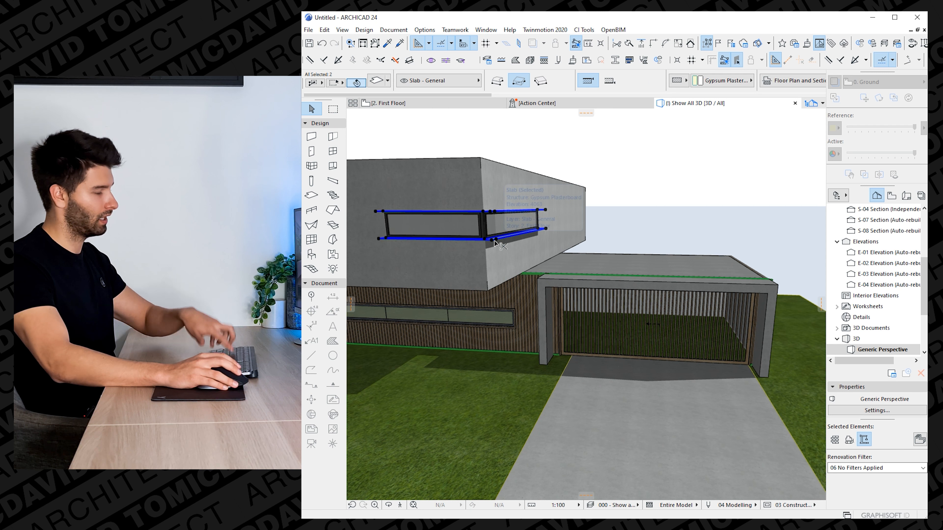
{"action": "key", "text": "ctrl+t"}
{"action": "left_click", "coordinate": [402, 259]}
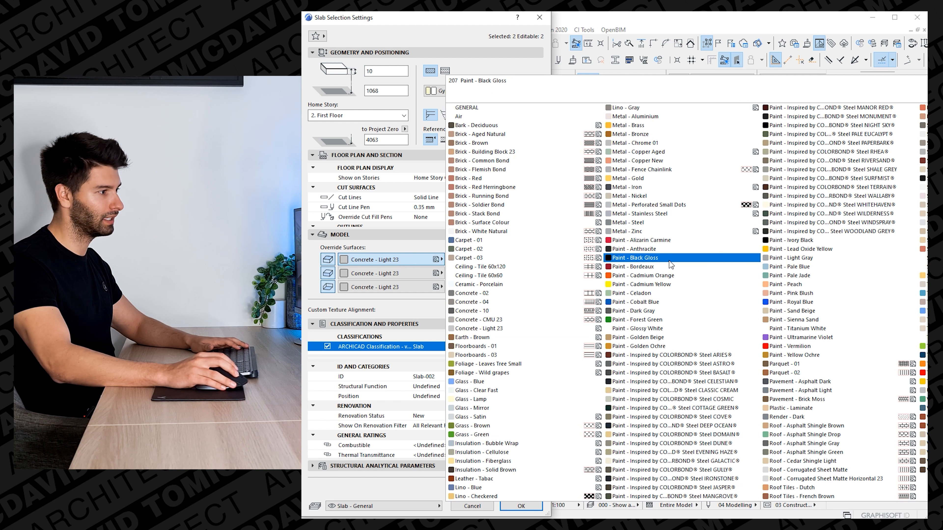
{"action": "left_click", "coordinate": [666, 251]}
{"action": "left_click", "coordinate": [521, 505]}
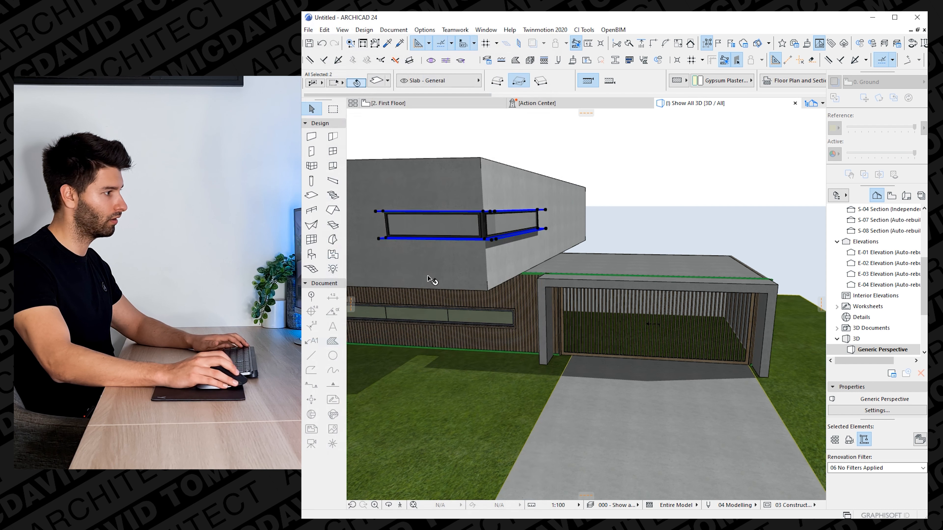
{"action": "key", "text": "Escape"}
Form a vertical end piece at the front window's outer end by stretching the small slab's thickness from the lower surround to the upper one.
{"action": "scroll", "coordinate": [411, 240], "scroll_direction": "up", "scroll_amount": 5}
{"action": "left_click", "coordinate": [489, 250]}
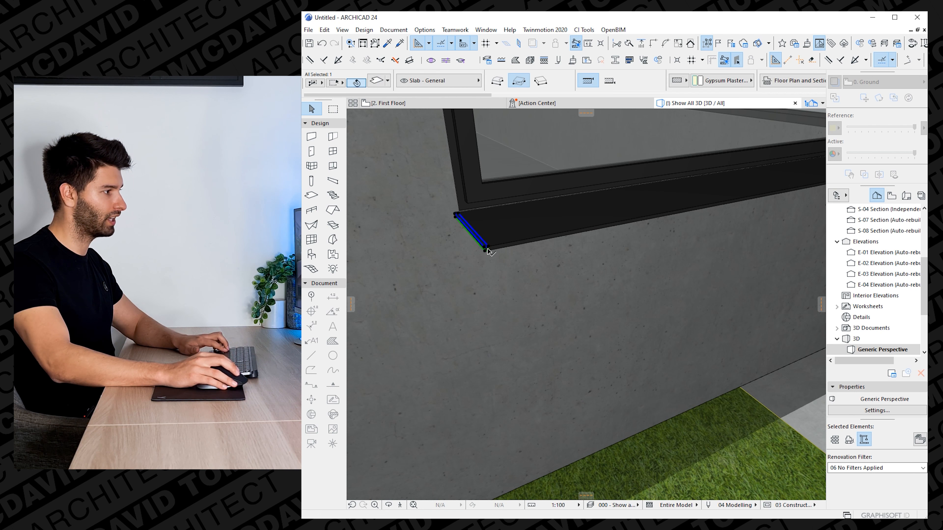
{"action": "left_click", "coordinate": [489, 250]}
{"action": "key", "text": "Escape"}
{"action": "left_click", "coordinate": [488, 248]}
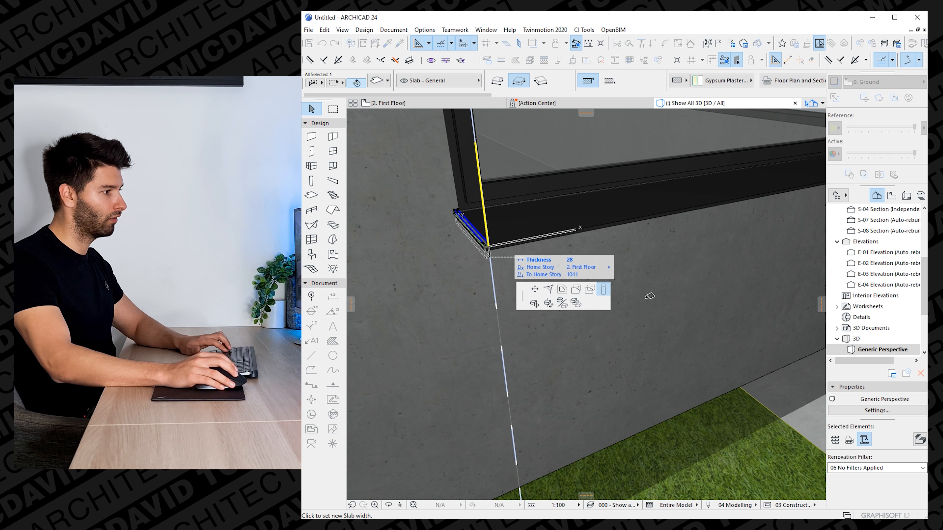
{"action": "middle_click_drag", "start_coordinate": [501, 248], "coordinate": [484, 315], "text": "shift"}
{"action": "left_click", "coordinate": [451, 161]}
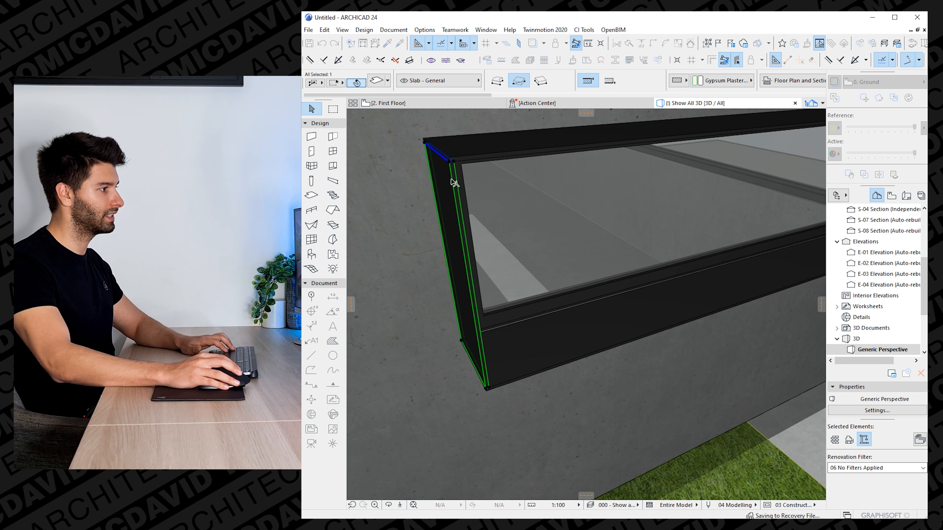
Copy the vertical end piece to the far end of the side window to close the surround.
{"action": "key", "text": "ctrl+shift+d"}
{"action": "left_click", "coordinate": [488, 389]}
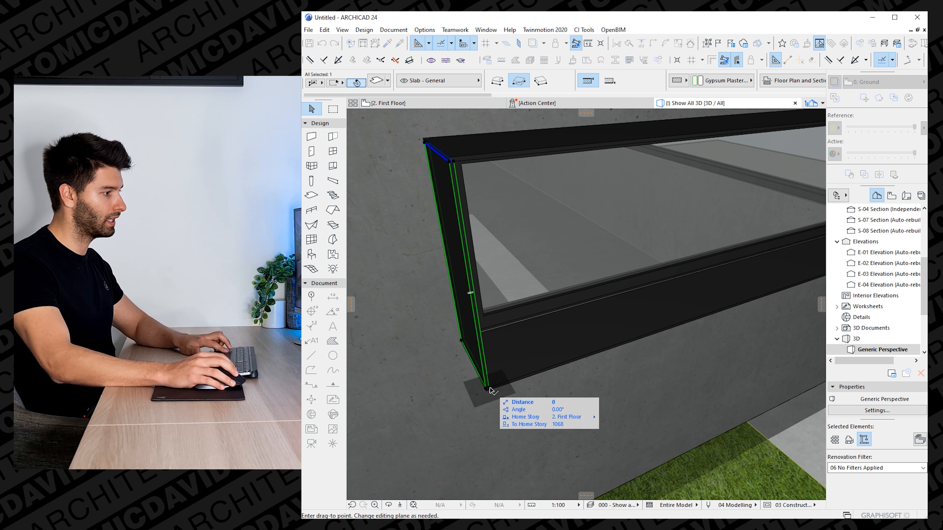
{"action": "scroll", "coordinate": [568, 329], "scroll_direction": "down", "scroll_amount": 4}
{"action": "middle_click_drag", "start_coordinate": [620, 307], "coordinate": [370, 167], "text": "shift"}
{"action": "mouse_move", "coordinate": [683, 344]}
{"action": "middle_mouse_down"}
{"action": "mouse_move", "coordinate": [467, 297]}
{"action": "mouse_move", "coordinate": [686, 328]}
{"action": "middle_mouse_up"}
{"action": "left_click", "coordinate": [774, 351]}
{"action": "key", "text": "Escape"}
Move both corner windows together with their black surround pieces up by about 559 mm.
{"action": "scroll", "coordinate": [741, 272], "scroll_direction": "down", "scroll_amount": 4}
{"action": "middle_click_drag", "start_coordinate": [741, 271], "coordinate": [546, 286], "text": "shift"}
{"action": "scroll", "coordinate": [529, 253], "scroll_direction": "up", "scroll_amount": 4}
{"action": "middle_click_drag", "start_coordinate": [529, 254], "coordinate": [431, 267], "text": "shift"}
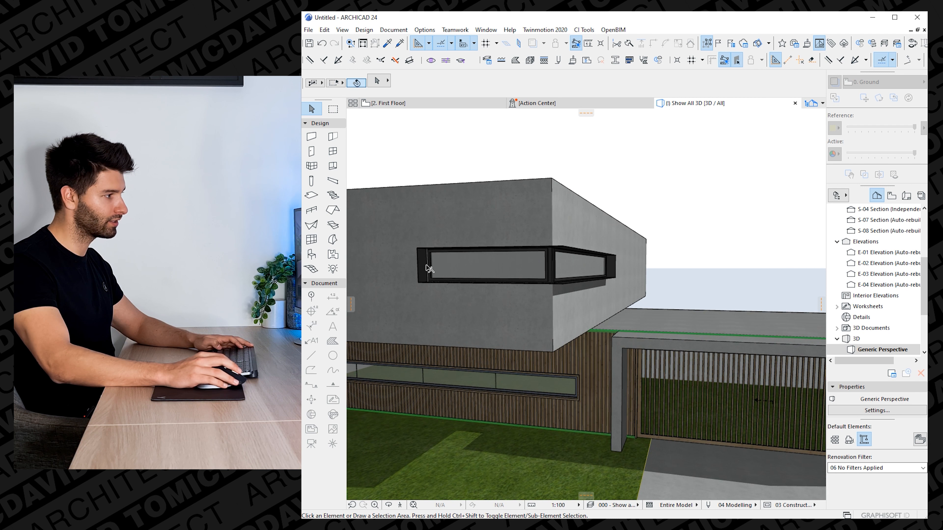
{"action": "left_click", "coordinate": [431, 267]}
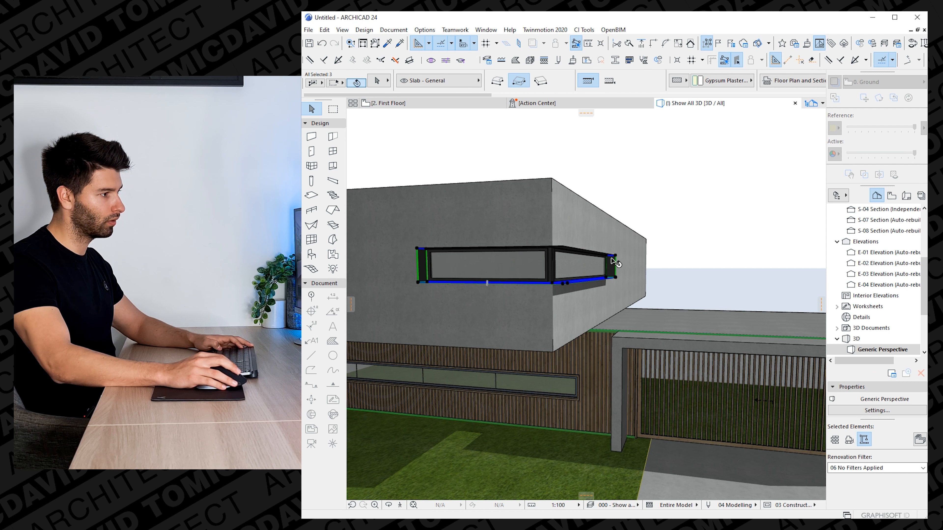
{"action": "left_click", "coordinate": [554, 267], "text": "shift"}
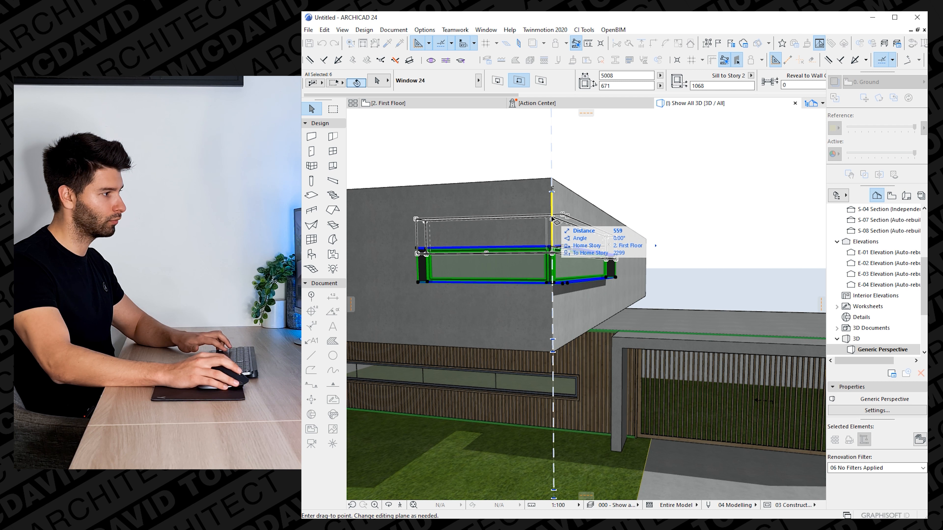
{"action": "left_click", "coordinate": [552, 217]}
Copy both corner windows and their surround about 930 mm down to form a second strip below the first.
{"action": "key", "text": "ctrl+shift+d"}
{"action": "left_click", "coordinate": [552, 216]}
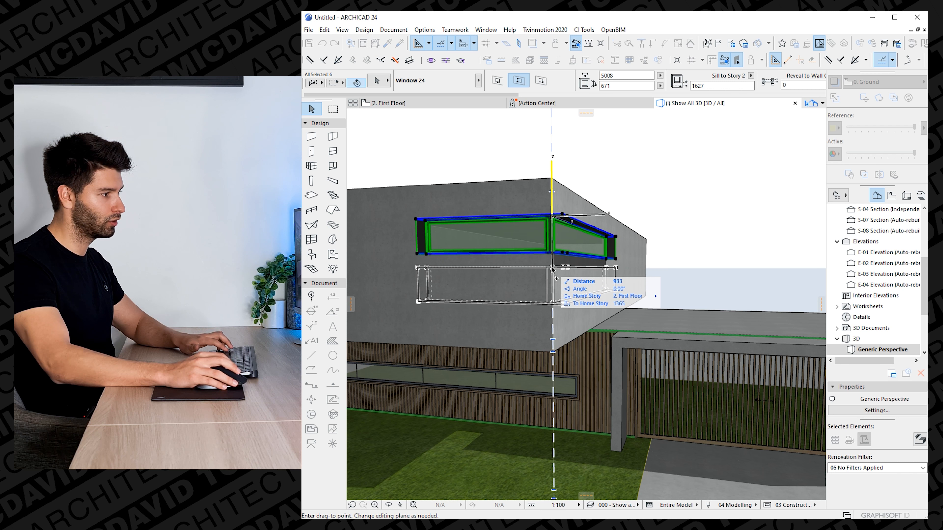
{"action": "left_click", "coordinate": [552, 273]}
{"action": "key", "text": "Escape"}
{"action": "scroll", "coordinate": [563, 359], "scroll_direction": "down", "scroll_amount": 4}
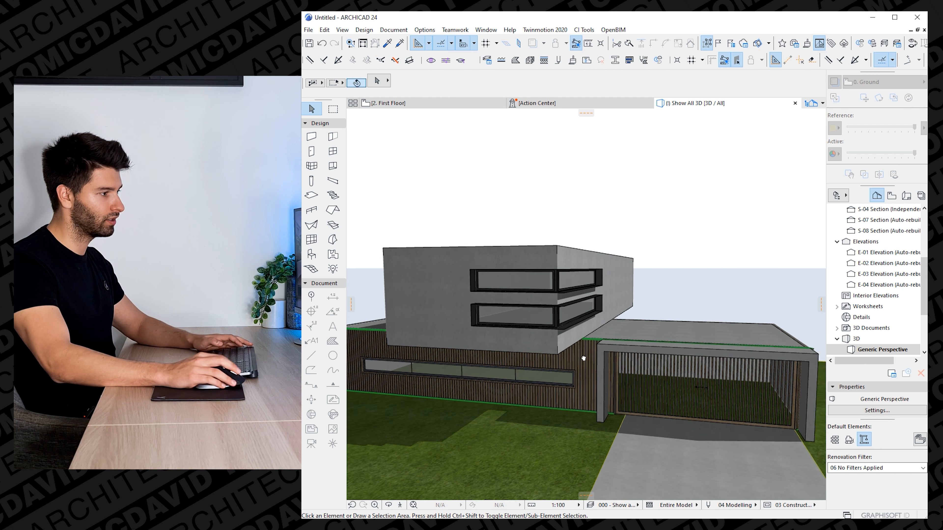
Override the surfaces of the three garage canopy slabs with an off-white COLORBOND-inspired paint.
{"action": "middle_click_drag", "start_coordinate": [583, 357], "coordinate": [679, 269], "text": "shift"}
{"action": "left_click", "coordinate": [630, 242]}
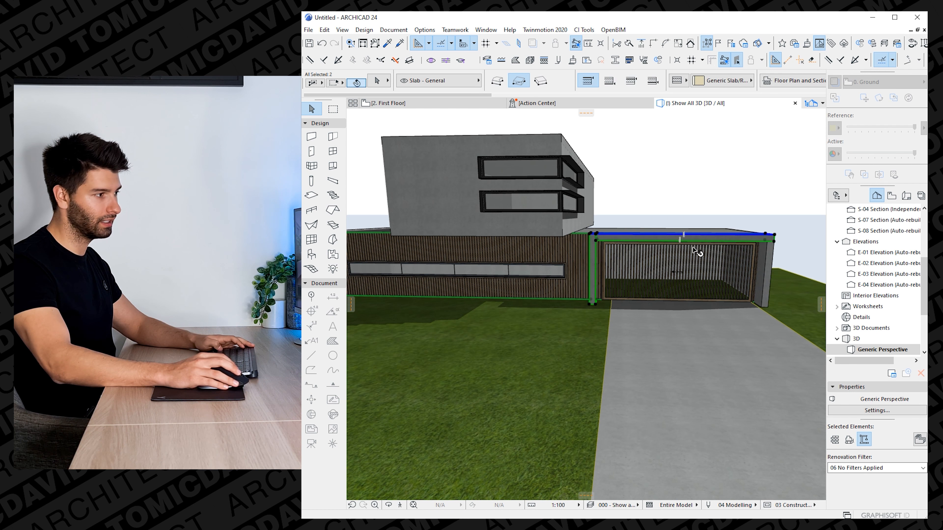
{"action": "key", "text": "ctrl+t"}
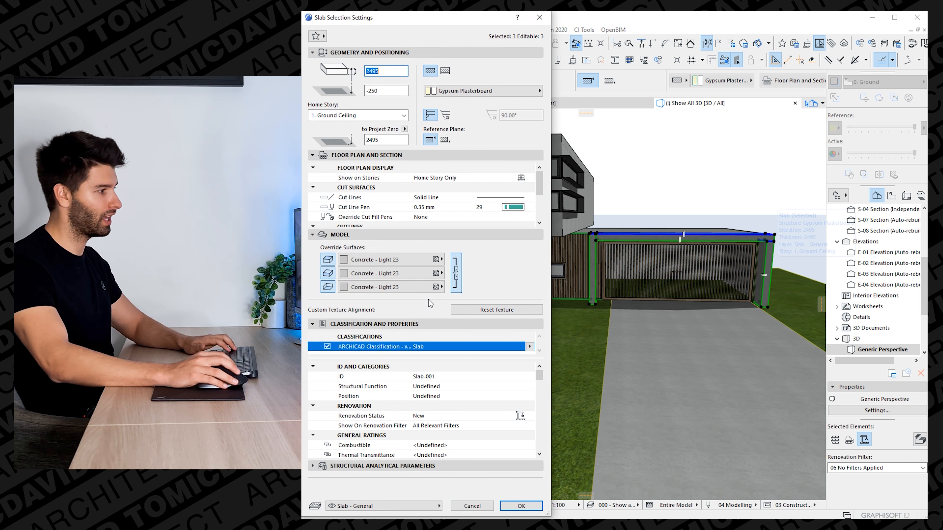
{"action": "left_click", "coordinate": [412, 262]}
{"action": "key", "text": "w"}
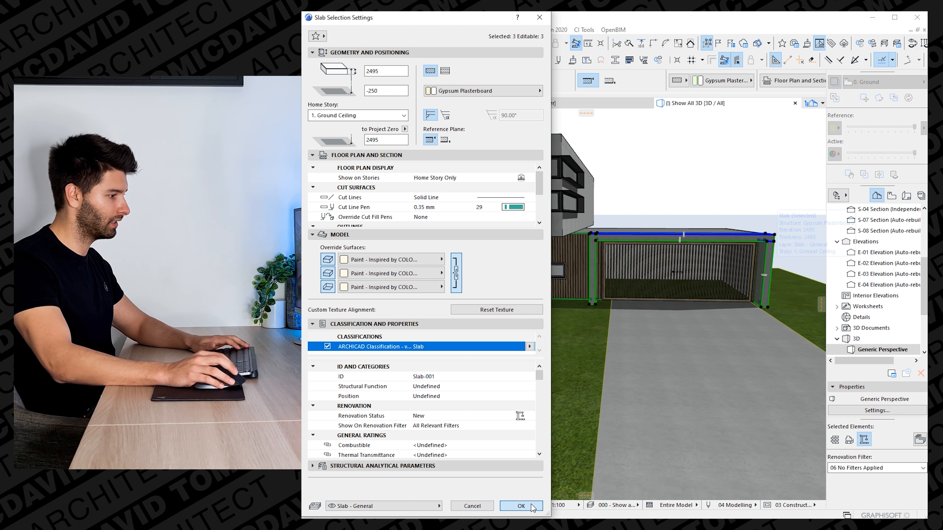
{"action": "left_click", "coordinate": [532, 505]}
{"action": "key", "text": "Escape"}
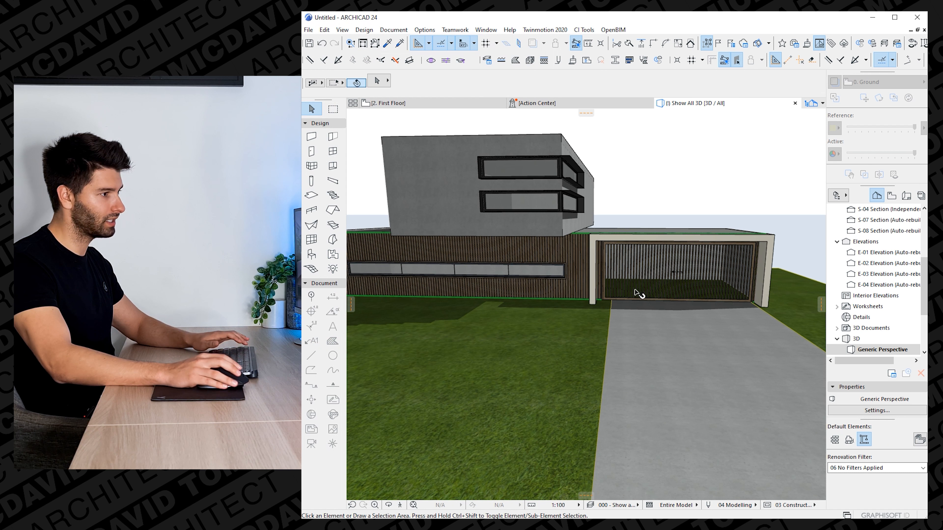
{"action": "mouse_move", "coordinate": [655, 338]}
{"action": "middle_mouse_down", "text": "shift"}
{"action": "mouse_move", "coordinate": [610, 317]}
{"action": "mouse_move", "coordinate": [666, 322]}
{"action": "middle_mouse_up", "text": "shift"}
{"action": "scroll", "coordinate": [612, 288], "scroll_direction": "up", "scroll_amount": 5}
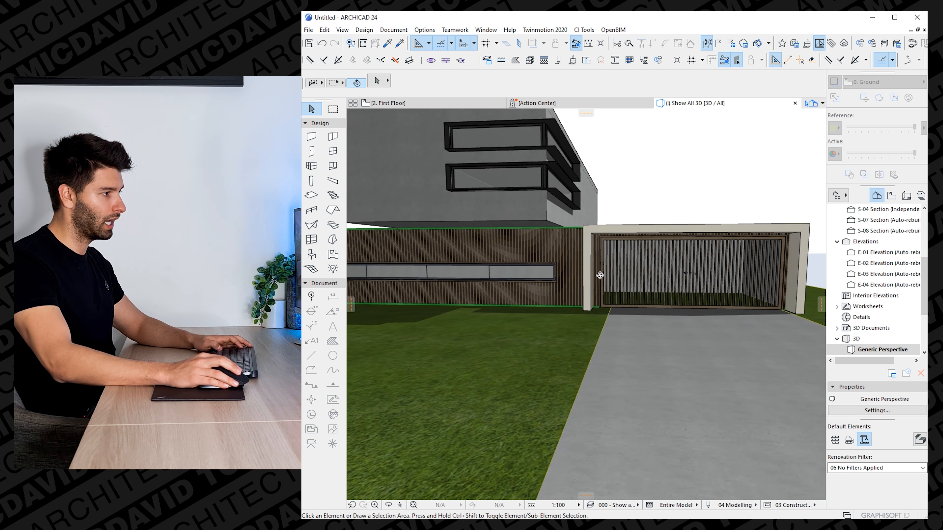
{"action": "left_click", "coordinate": [576, 259]}
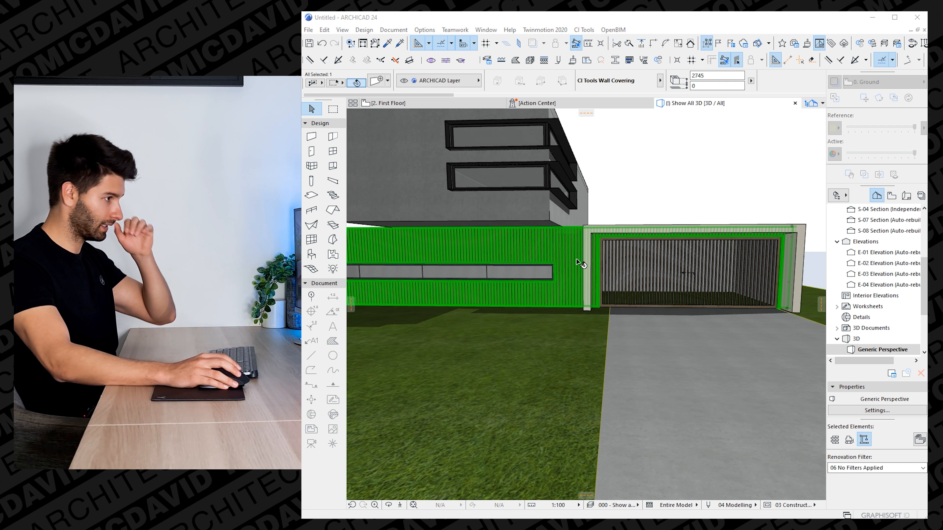
{"action": "double_click", "coordinate": [579, 261]}
{"action": "key", "text": "Escape"}
{"action": "key", "text": "Escape"}
Transfer the black wall cladding settings from the pitched-roof house to the timber cladding of the flat-roofed house's ground floor.
{"action": "scroll", "coordinate": [512, 284], "scroll_direction": "down", "scroll_amount": 5}
{"action": "middle_click_drag", "start_coordinate": [459, 280], "coordinate": [721, 285]}
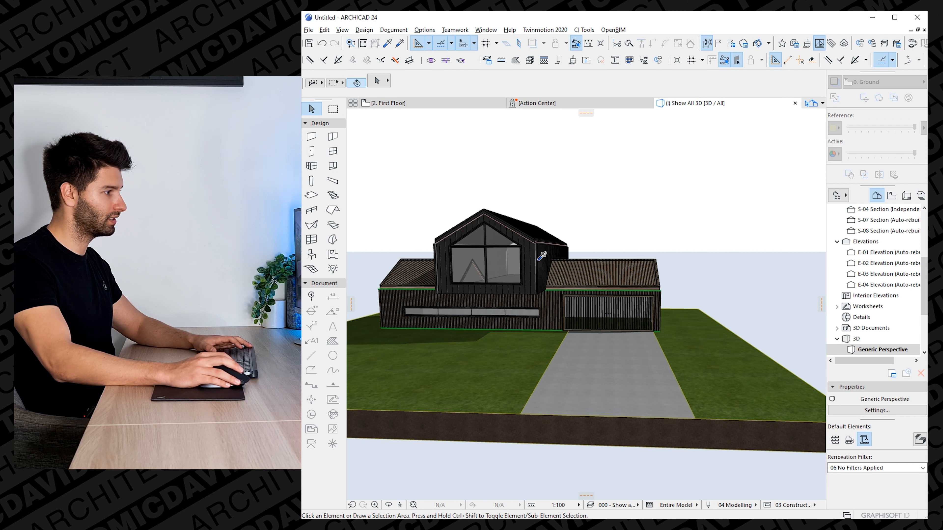
{"action": "left_click", "coordinate": [550, 258], "text": "alt"}
{"action": "middle_click_drag", "start_coordinate": [761, 318], "coordinate": [456, 302]}
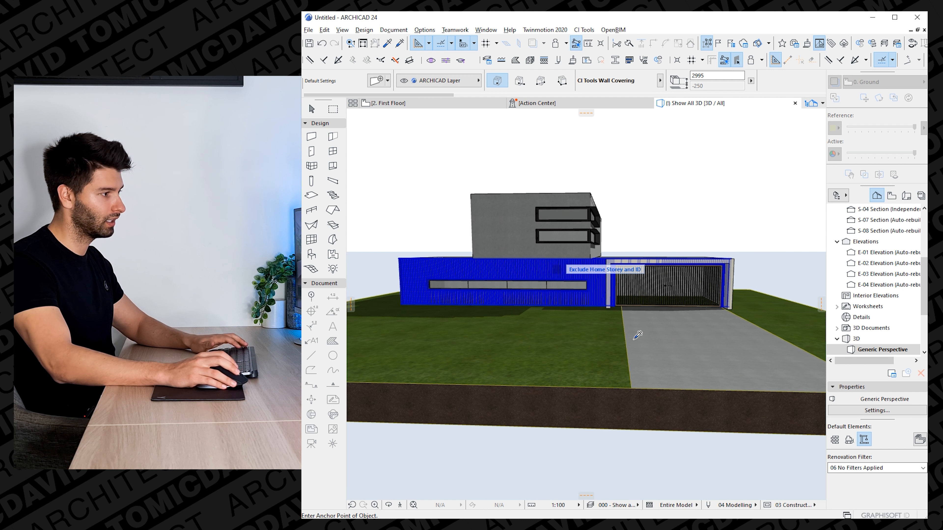
{"action": "key", "text": "F2"}
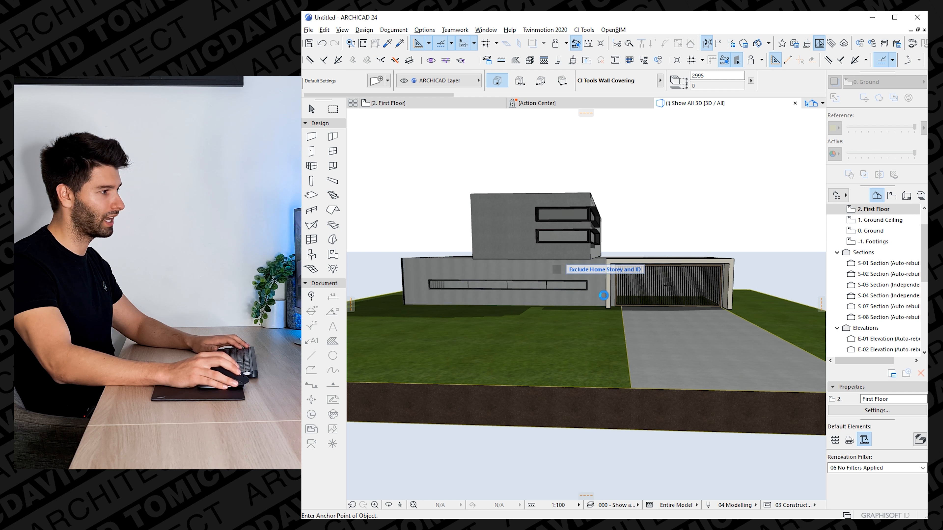
Change the settings of the garage sliding door to give it a black finish.
{"action": "left_click", "coordinate": [633, 275]}
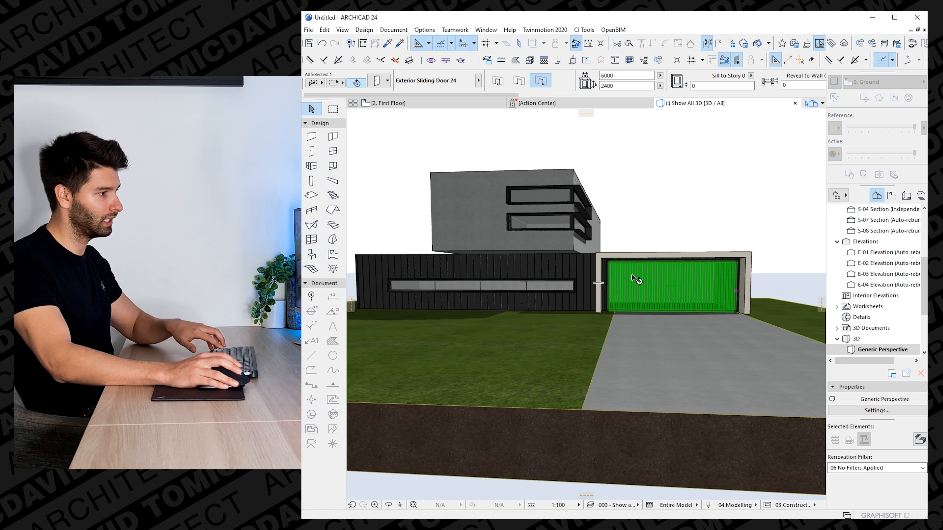
{"action": "key", "text": "ctrl+t"}
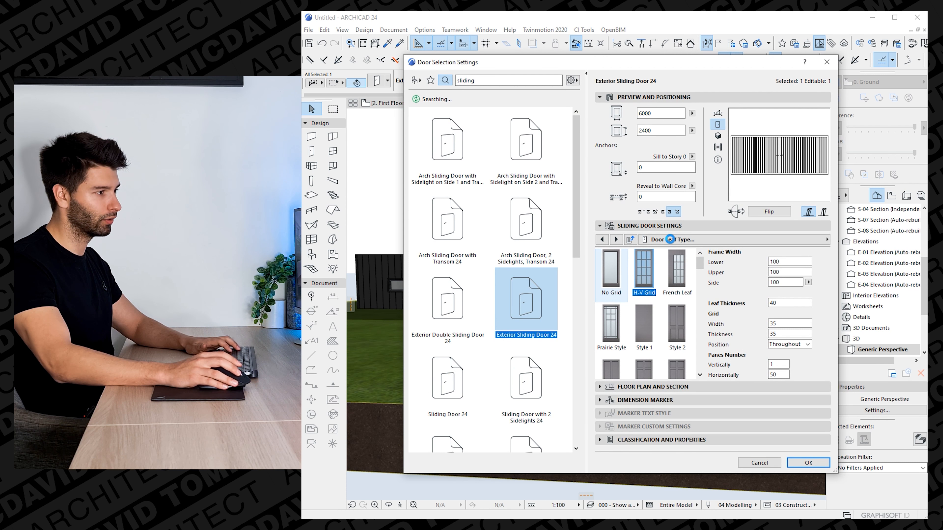
{"action": "key", "text": "Return"}
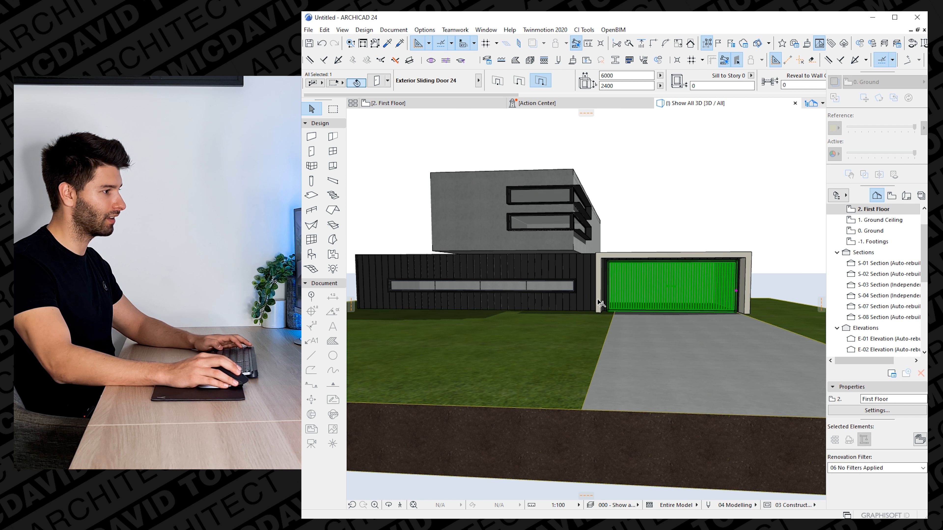
{"action": "key", "text": "Escape"}
Extend the garage canopy's top slab along the front facade to the far end of the ground-floor strip window.
{"action": "scroll", "coordinate": [596, 298], "scroll_direction": "up", "scroll_amount": 3}
{"action": "mouse_move", "coordinate": [596, 299]}
{"action": "middle_mouse_down", "text": "shift"}
{"action": "mouse_move", "coordinate": [663, 300]}
{"action": "mouse_move", "coordinate": [609, 256]}
{"action": "mouse_move", "coordinate": [597, 314]}
{"action": "middle_mouse_up", "text": "shift"}
{"action": "left_click", "coordinate": [603, 266]}
{"action": "scroll", "coordinate": [585, 262], "scroll_direction": "down", "scroll_amount": 1}
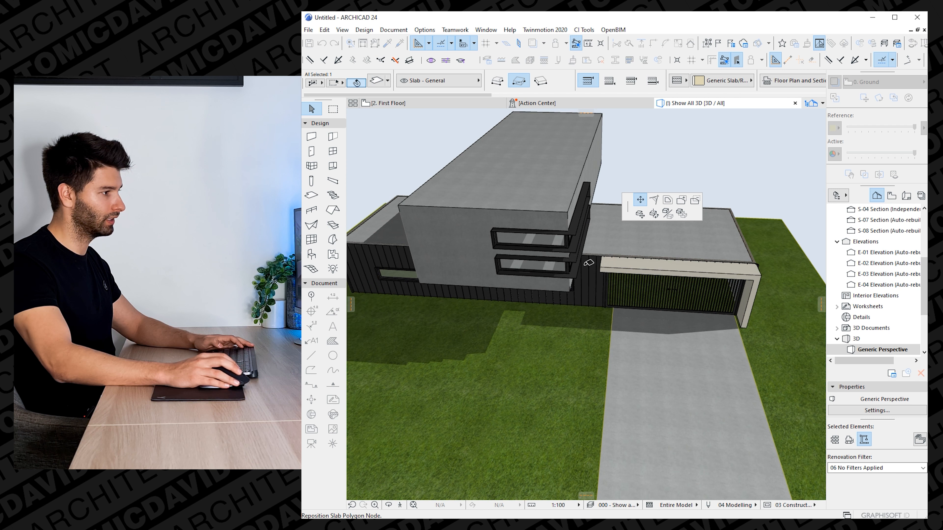
{"action": "key", "text": "Escape"}
{"action": "left_click", "coordinate": [605, 264]}
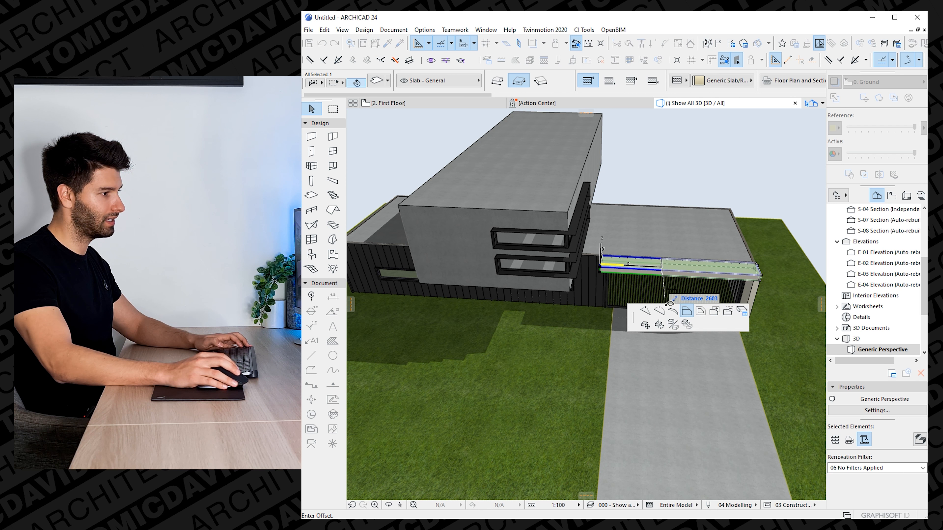
{"action": "middle_click_drag", "start_coordinate": [562, 275], "coordinate": [698, 248], "text": "shift"}
{"action": "left_click", "coordinate": [517, 237]}
{"action": "middle_click_drag", "start_coordinate": [566, 327], "coordinate": [514, 286], "text": "shift"}
{"action": "scroll", "coordinate": [514, 289], "scroll_direction": "up", "scroll_amount": 3}
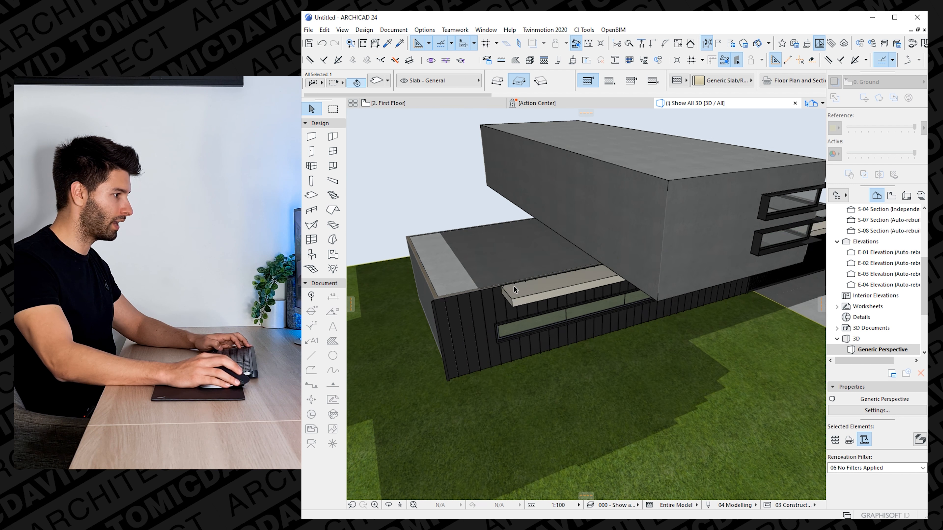
Offset the extended canopy slab's end edge slightly beyond the strip window's outer end.
{"action": "left_click", "coordinate": [511, 300]}
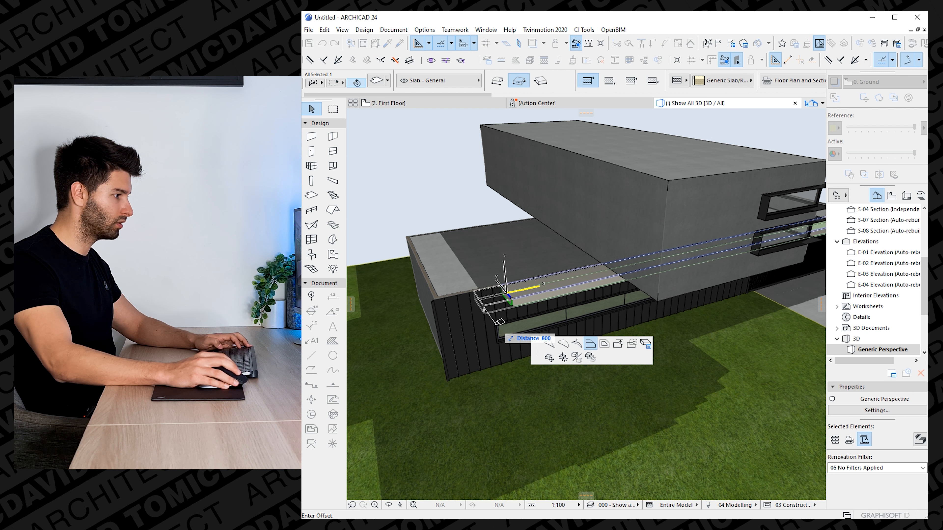
{"action": "middle_click_drag", "start_coordinate": [501, 338], "coordinate": [433, 320], "text": "shift"}
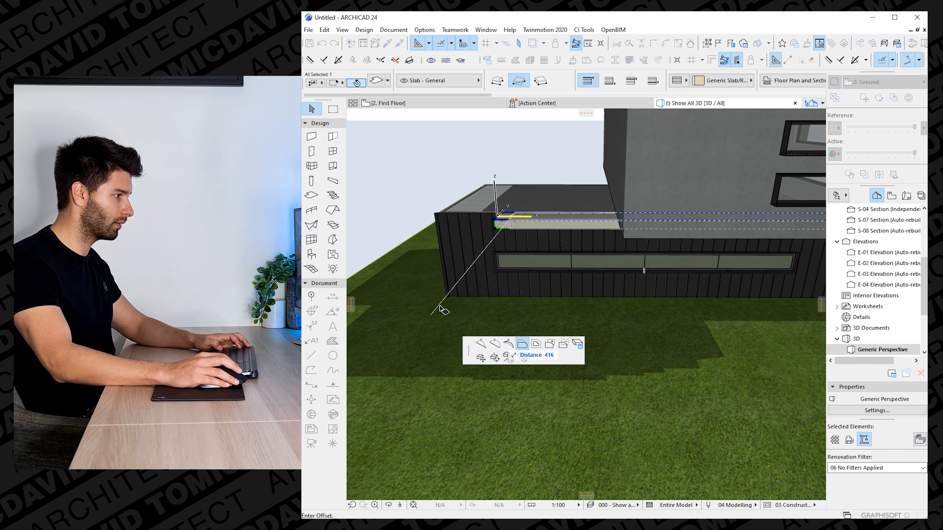
{"action": "middle_click_drag", "start_coordinate": [613, 271], "coordinate": [709, 281], "text": "shift"}
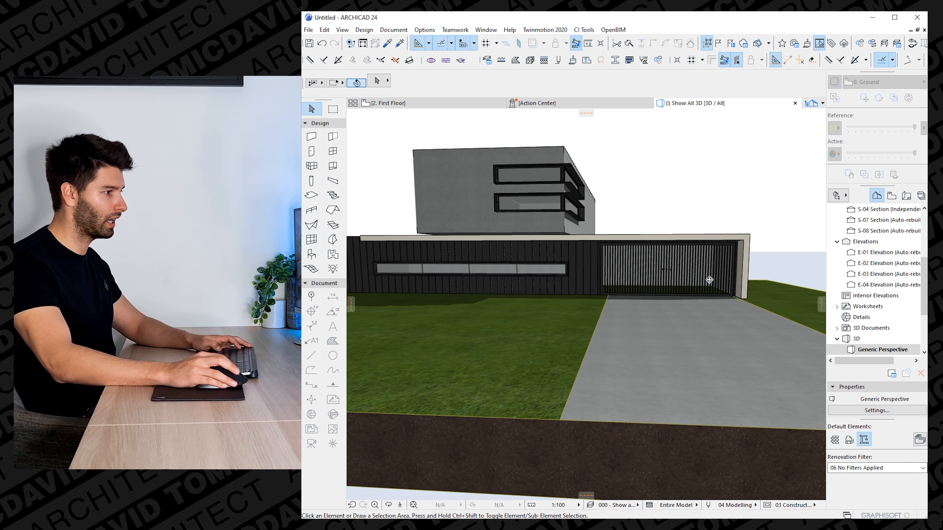
Copy the canopy's vertical side slab to the extended end and shorten it to just above the strip window.
{"action": "middle_click_drag", "start_coordinate": [734, 234], "coordinate": [569, 305], "text": "shift"}
{"action": "left_click", "coordinate": [776, 307]}
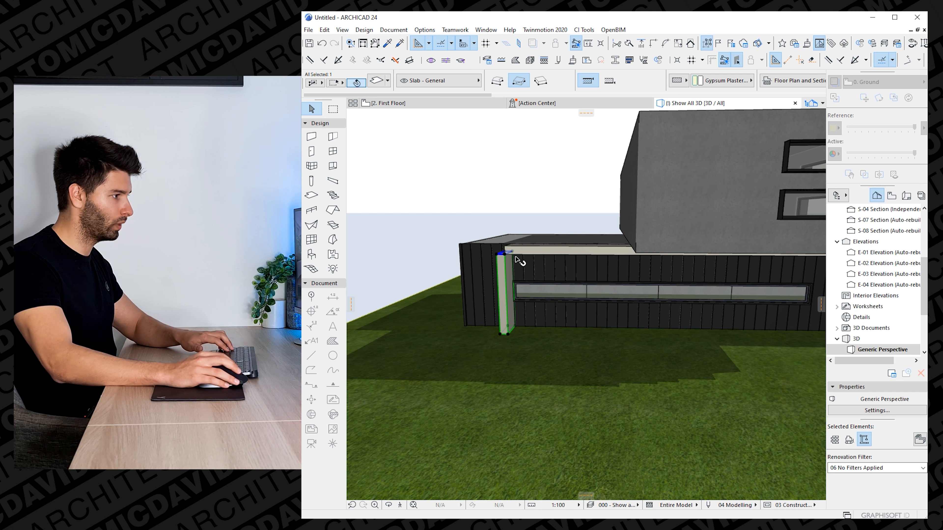
{"action": "left_click", "coordinate": [516, 303]}
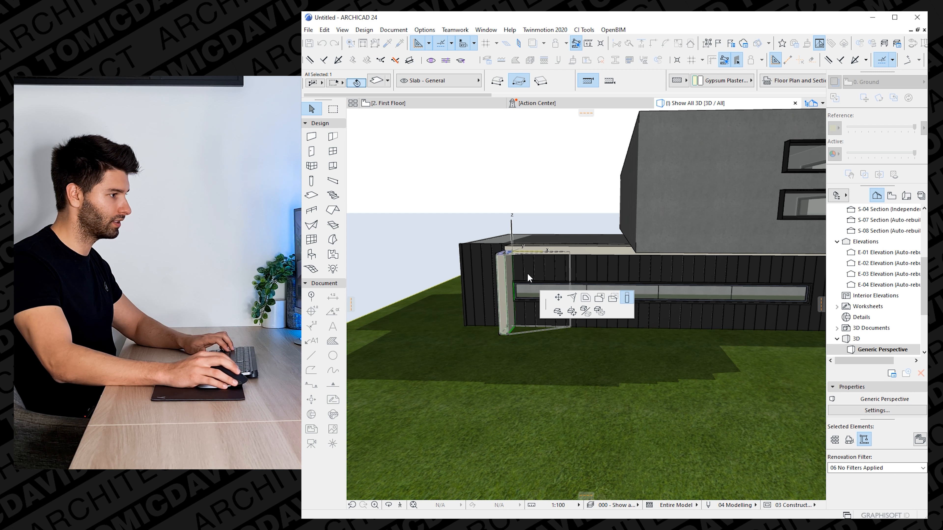
{"action": "left_click", "coordinate": [522, 278]}
{"action": "left_click", "coordinate": [514, 282]}
Copy the long canopy slab down onto the shortened vertical slab to form a hood above the strip window.
{"action": "left_click", "coordinate": [512, 254]}
{"action": "key", "text": "ctrl+d"}
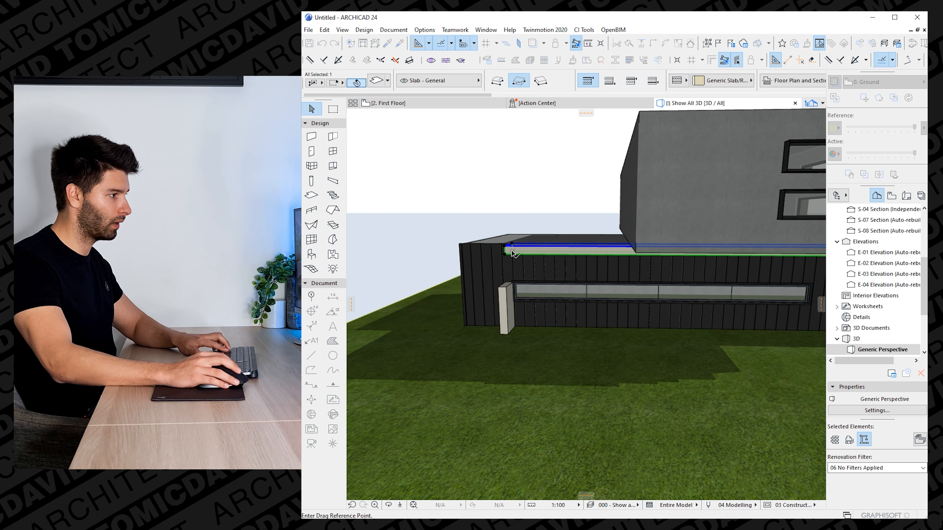
{"action": "left_click", "coordinate": [513, 252]}
{"action": "left_click", "coordinate": [515, 282]}
Shorten the copied hood slab from the garage end back to the end of the strip window.
{"action": "left_click", "coordinate": [510, 276]}
{"action": "left_click", "coordinate": [499, 286]}
{"action": "middle_click_drag", "start_coordinate": [779, 287], "coordinate": [427, 279]}
{"action": "left_click", "coordinate": [792, 271]}
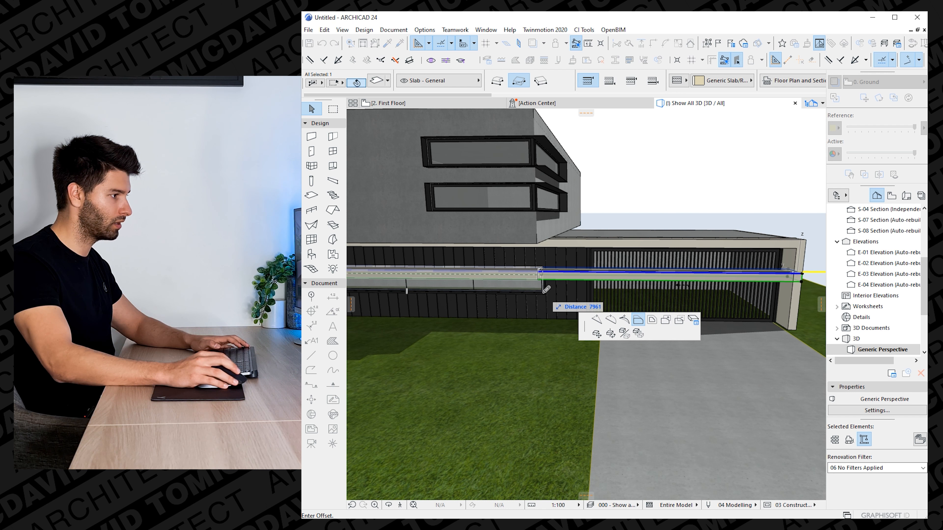
{"action": "middle_click_drag", "start_coordinate": [629, 303], "coordinate": [633, 291], "text": "shift"}
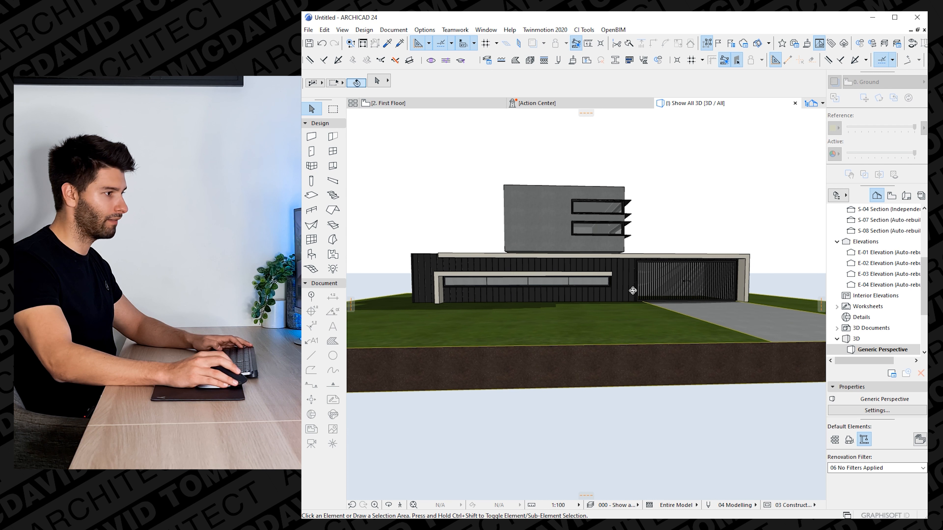
Pull the upper canopy slab's far end back to just past the upper volume's outer wall.
{"action": "scroll", "coordinate": [658, 295], "scroll_direction": "up", "scroll_amount": 1}
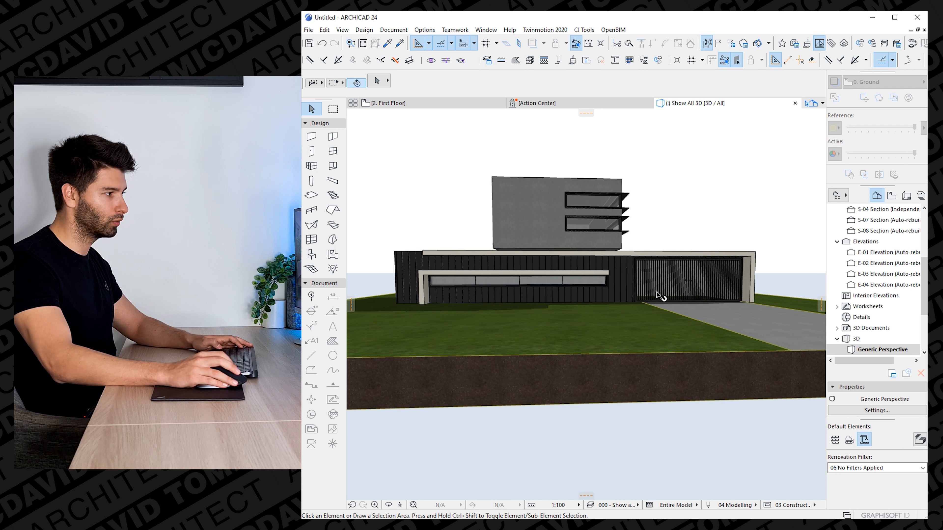
{"action": "middle_click_drag", "start_coordinate": [459, 274], "coordinate": [546, 322], "text": "shift"}
{"action": "left_click", "coordinate": [445, 324]}
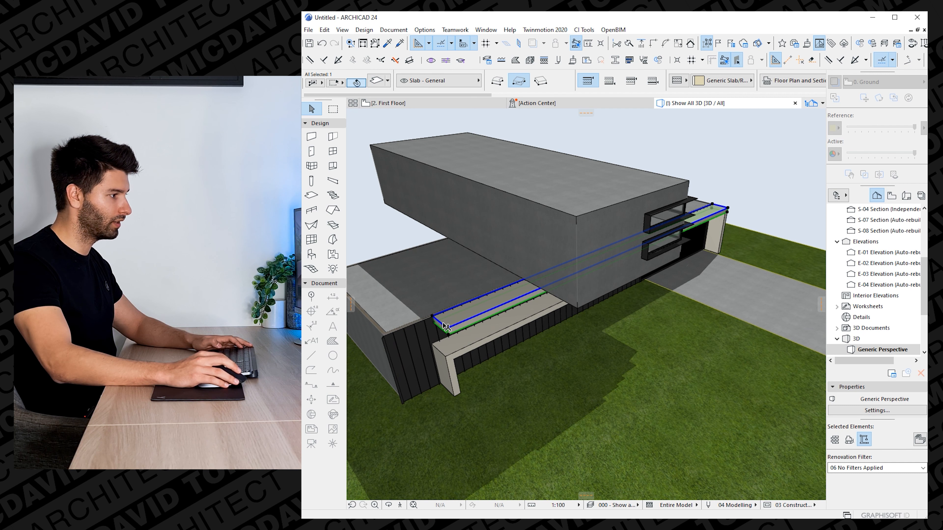
{"action": "left_click", "coordinate": [442, 324]}
{"action": "left_click", "coordinate": [495, 298]}
{"action": "middle_click_drag", "start_coordinate": [600, 337], "coordinate": [546, 288], "text": "shift"}
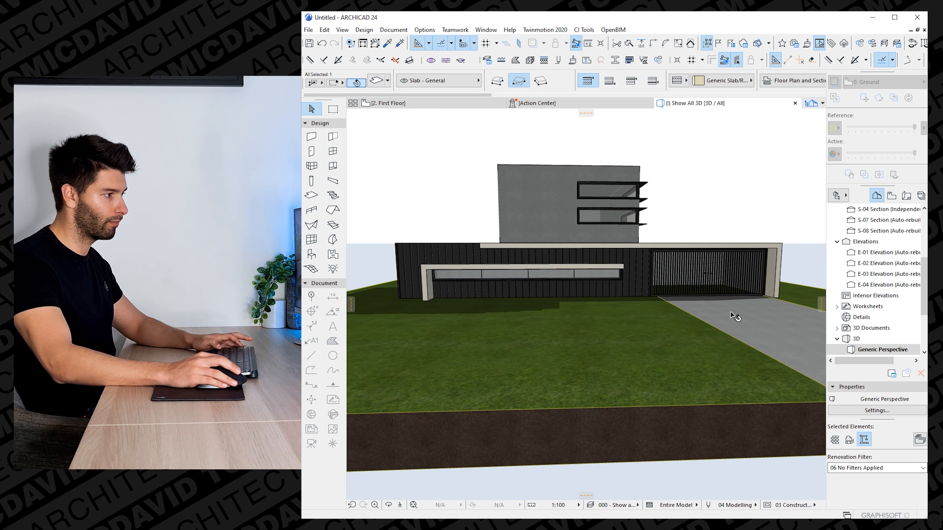
{"action": "middle_click_drag", "start_coordinate": [736, 317], "coordinate": [574, 296], "text": "shift"}
{"action": "key", "text": "Escape"}
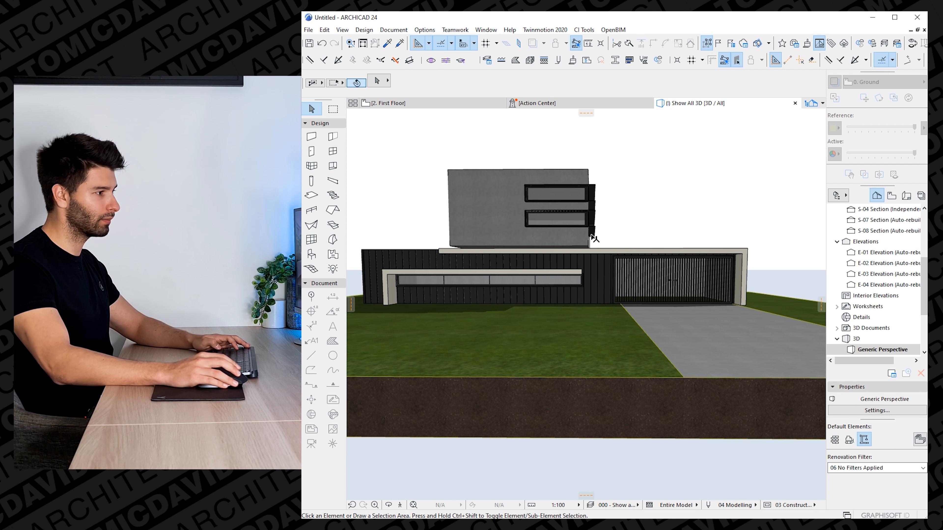
Open the Ground floor plan and choose Door 24 in the door default settings.
{"action": "left_click", "coordinate": [395, 104]}
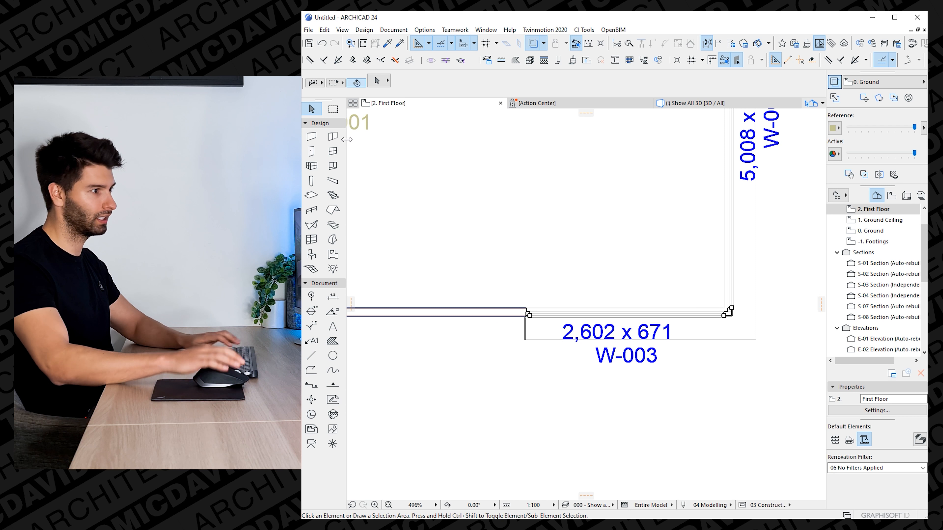
{"action": "double_click", "coordinate": [870, 230]}
{"action": "left_click", "coordinate": [312, 151]}
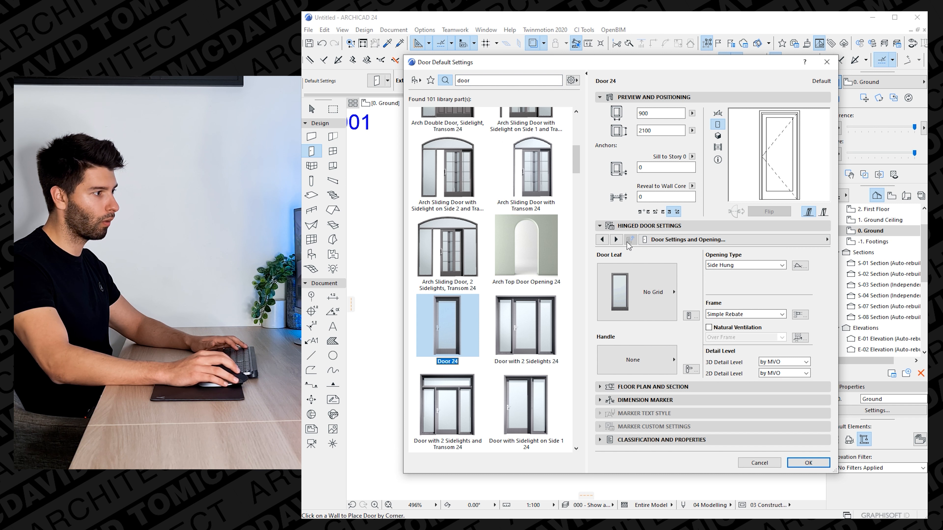
Try the H-V Grid style for the default door's leaf.
{"action": "left_click", "coordinate": [647, 293]}
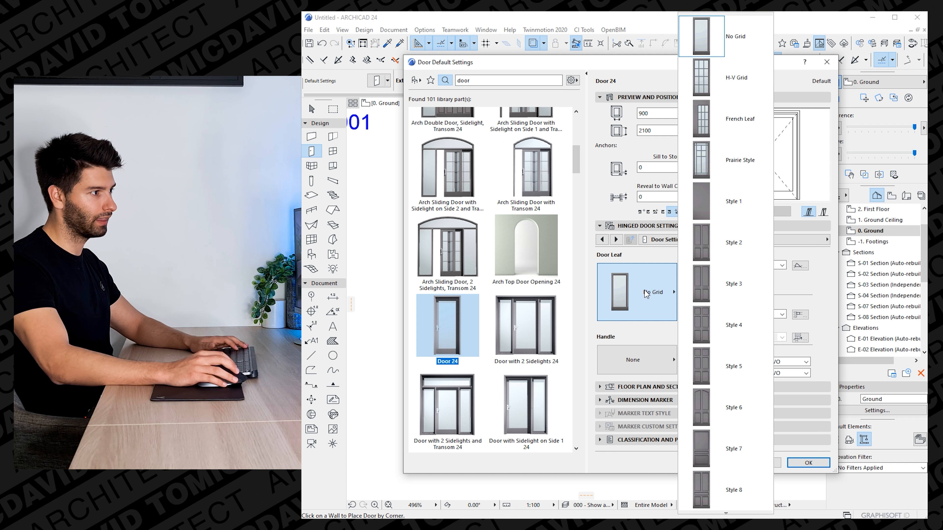
{"action": "left_click", "coordinate": [722, 87]}
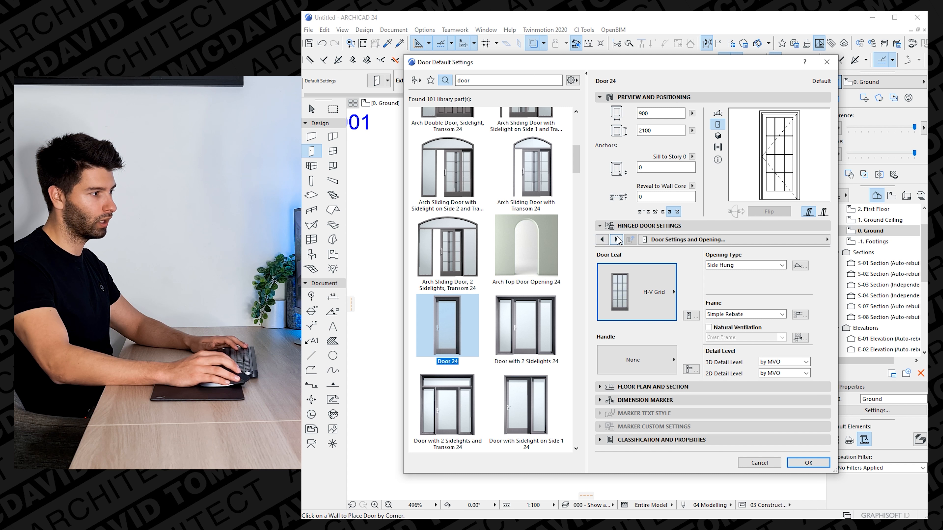
{"action": "left_click", "coordinate": [617, 239]}
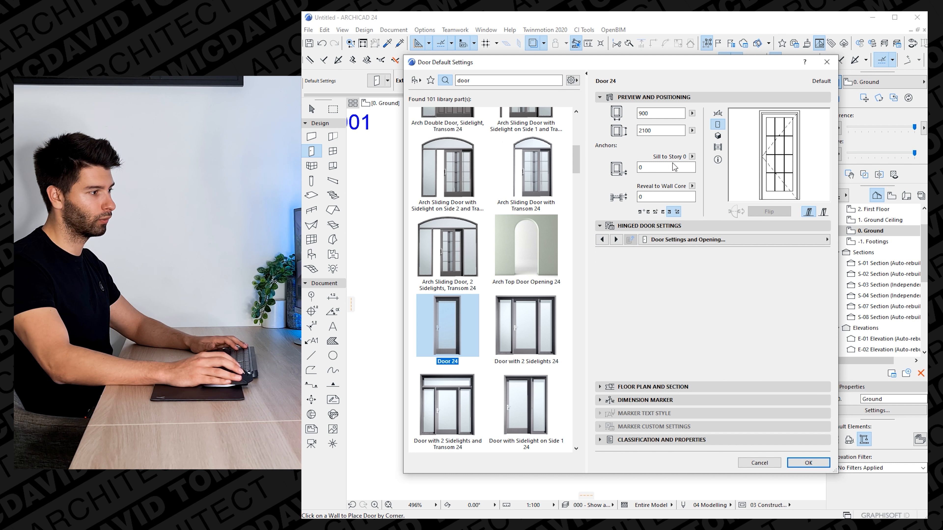
In the default door's model attributes, set the outside and inside frame surfaces to Paint - Anthracite.
{"action": "left_click", "coordinate": [678, 240]}
{"action": "scroll", "coordinate": [882, 381], "scroll_direction": "down", "scroll_amount": 2}
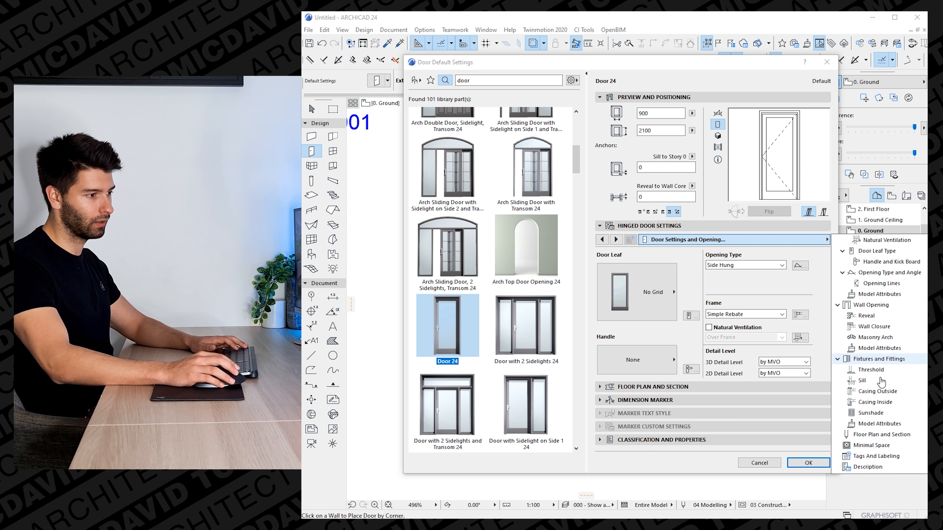
{"action": "left_click", "coordinate": [889, 349]}
{"action": "left_click", "coordinate": [879, 294]}
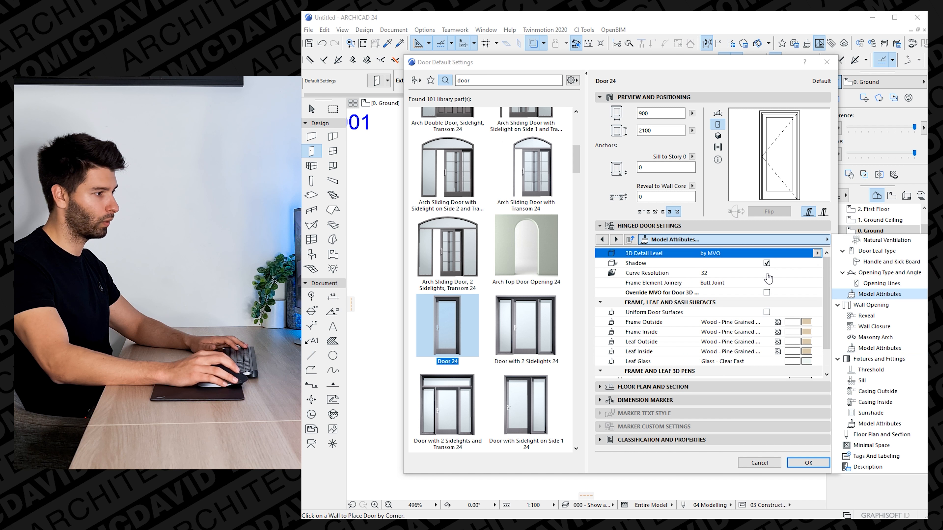
{"action": "left_click", "coordinate": [809, 322]}
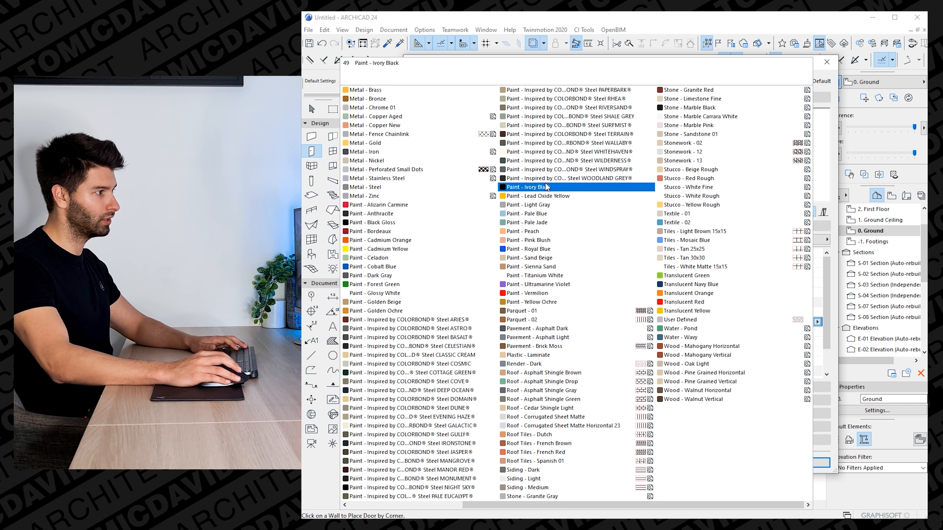
{"action": "left_click", "coordinate": [414, 215]}
{"action": "left_click", "coordinate": [812, 333]}
{"action": "left_click", "coordinate": [806, 332]}
{"action": "left_click", "coordinate": [369, 215]}
Set the default door's outside and inside leaf surfaces to Paint - Anthracite and accept the settings.
{"action": "left_click", "coordinate": [806, 342]}
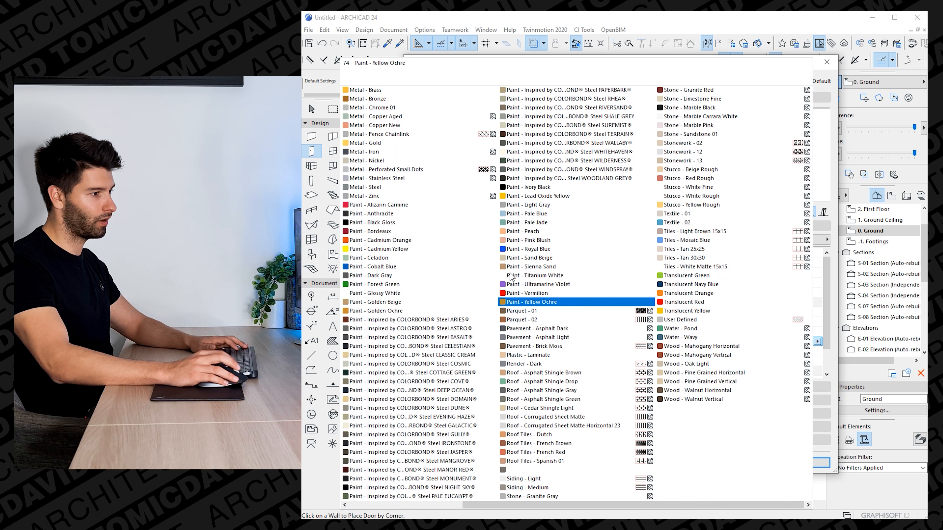
{"action": "left_click", "coordinate": [422, 217]}
{"action": "left_click", "coordinate": [807, 352]}
{"action": "left_click", "coordinate": [807, 352]}
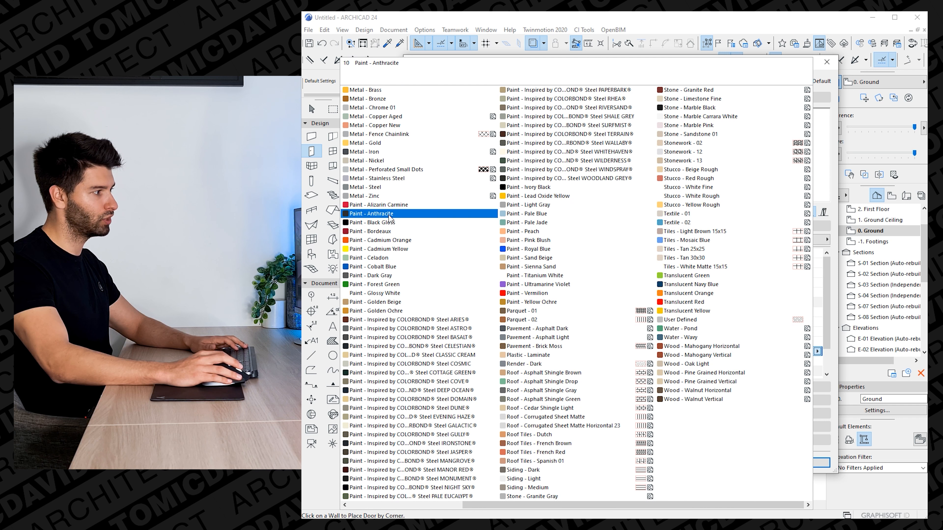
{"action": "left_click", "coordinate": [389, 216]}
{"action": "left_click", "coordinate": [811, 465]}
Place the 900 mm wide door in the front wall between the strip window and the garage, and show it in 3D.
{"action": "scroll", "coordinate": [642, 328], "scroll_direction": "down", "scroll_amount": 5}
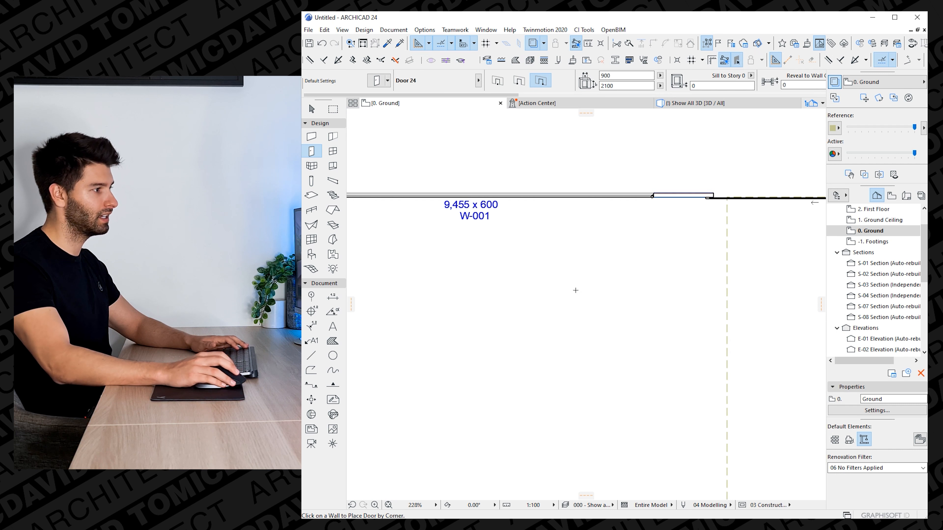
{"action": "scroll", "coordinate": [641, 328], "scroll_direction": "down", "scroll_amount": 2}
{"action": "middle_click_drag", "start_coordinate": [641, 328], "coordinate": [553, 310]}
{"action": "scroll", "coordinate": [563, 295], "scroll_direction": "up", "scroll_amount": 6}
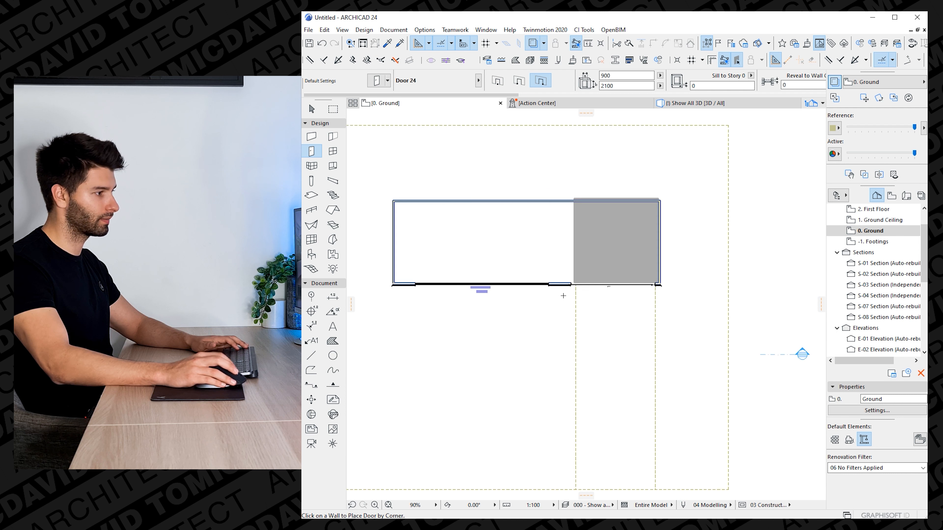
{"action": "left_click", "coordinate": [569, 255]}
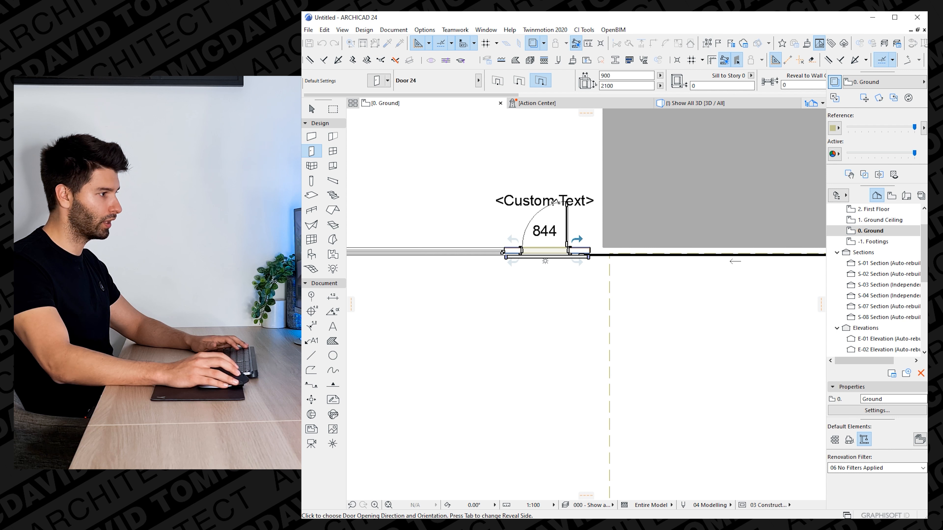
{"action": "left_click", "coordinate": [676, 103]}
{"action": "scroll", "coordinate": [606, 281], "scroll_direction": "up", "scroll_amount": 3}
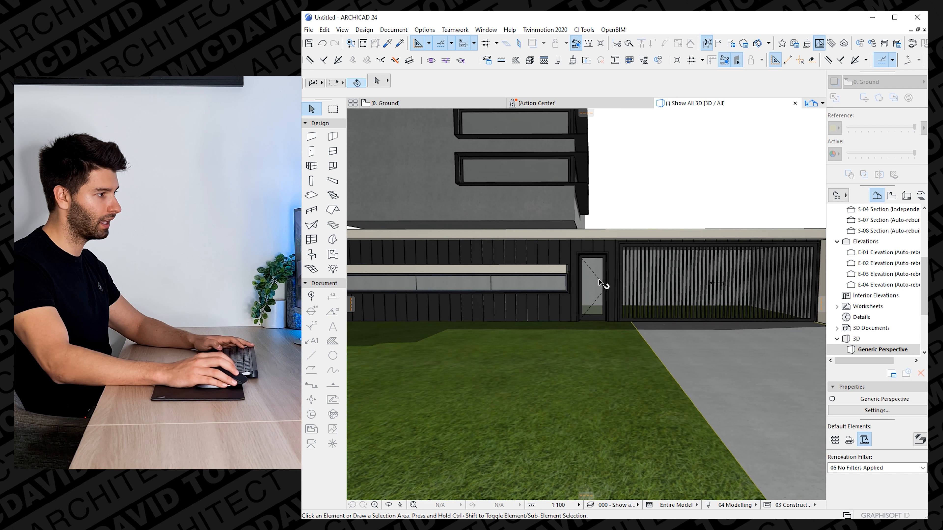
Set the new entry door's height to 2400 mm.
{"action": "left_click", "coordinate": [604, 260]}
{"action": "left_click", "coordinate": [610, 249]}
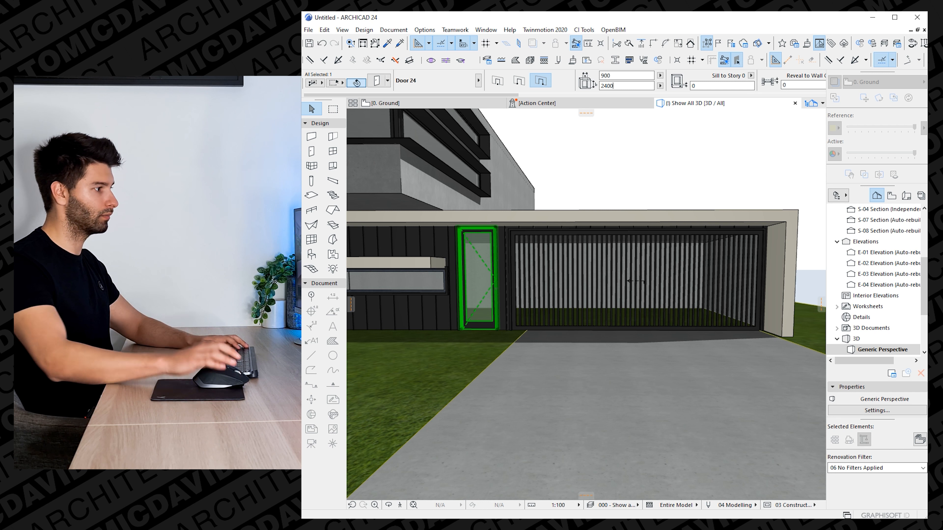
{"action": "key", "text": "Escape"}
Examine the front facade from eye level and from above, checking the window hood, entry door and garage canopy.
{"action": "scroll", "coordinate": [488, 322], "scroll_direction": "down", "scroll_amount": 5}
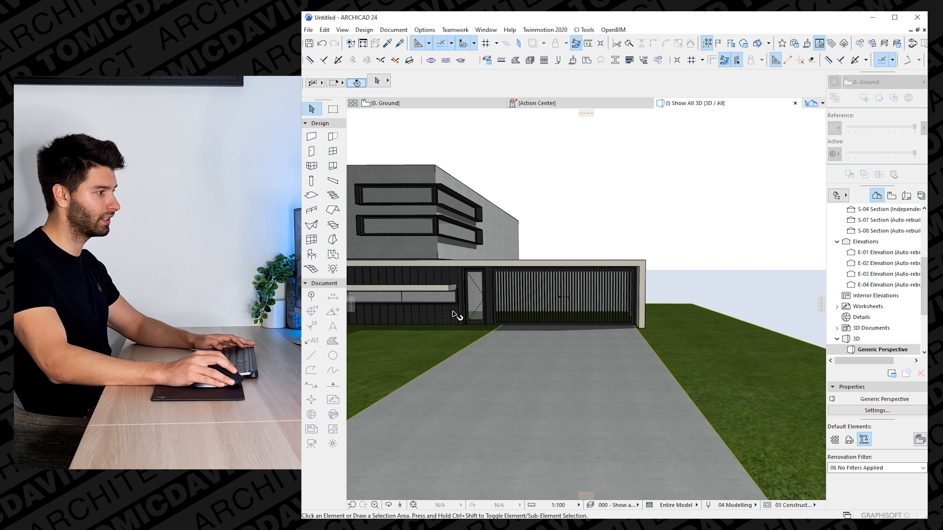
{"action": "middle_click_drag", "start_coordinate": [459, 316], "coordinate": [482, 304], "text": "shift"}
{"action": "middle_click_drag", "start_coordinate": [698, 293], "coordinate": [668, 291], "text": "shift"}
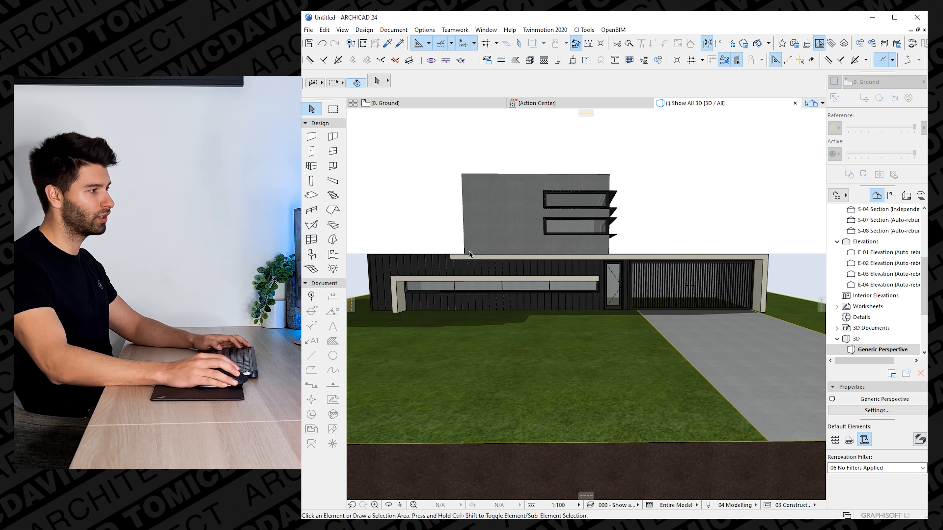
{"action": "middle_click_drag", "start_coordinate": [469, 251], "coordinate": [514, 194], "text": "shift"}
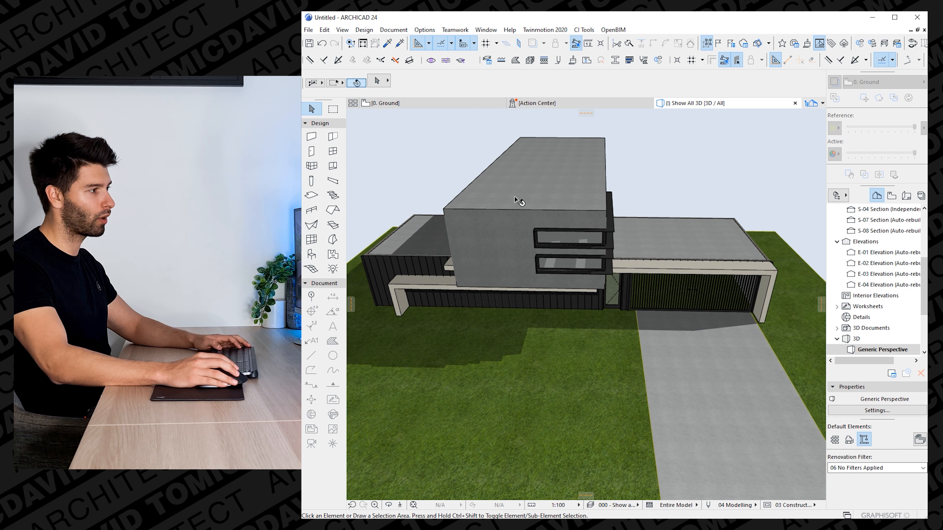
{"action": "scroll", "coordinate": [494, 174], "scroll_direction": "up", "scroll_amount": 3}
{"action": "scroll", "coordinate": [869, 273], "scroll_direction": "up", "scroll_amount": 4}
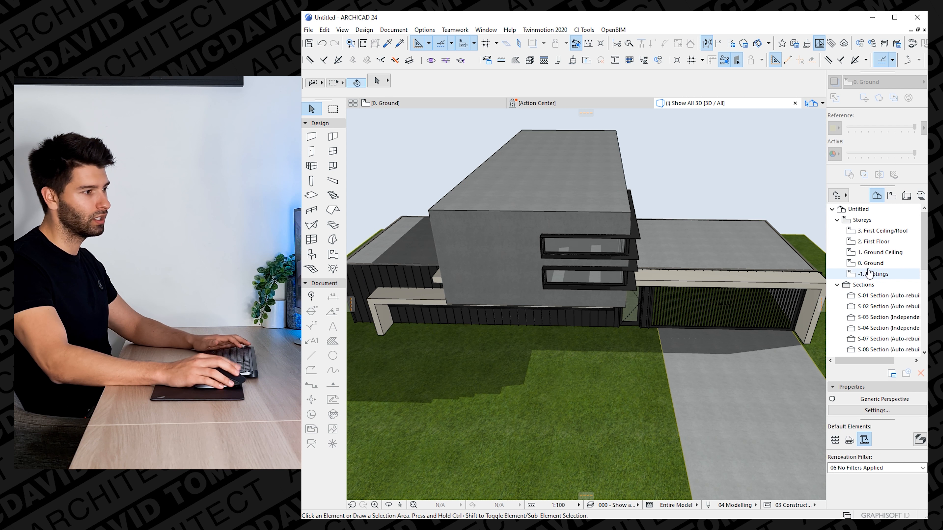
{"action": "middle_click_drag", "start_coordinate": [717, 326], "coordinate": [694, 283], "text": "shift"}
{"action": "middle_click_drag", "start_coordinate": [546, 318], "coordinate": [639, 292], "text": "shift"}
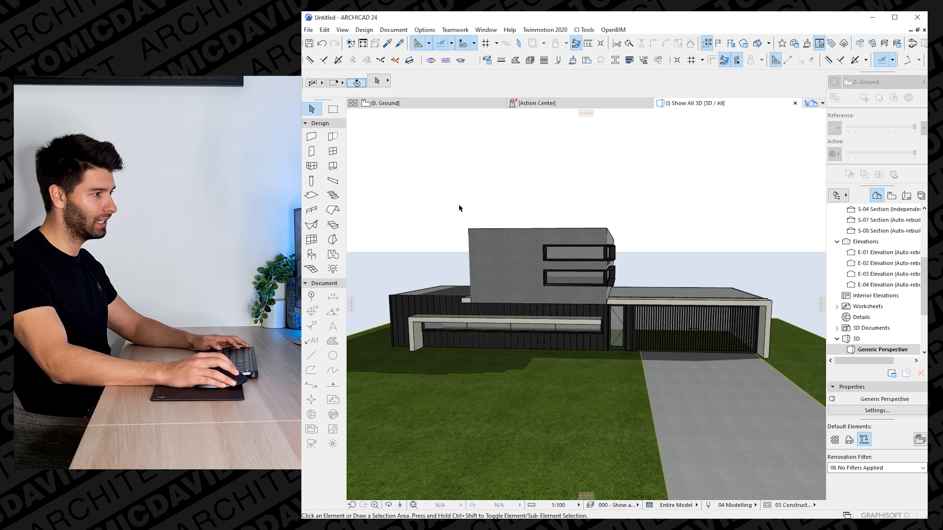
On the Ground Ceiling storey, draw a U-shaped run of 500 mm high external walls over the garage wing, ending at the upper volume's edge.
{"action": "scroll", "coordinate": [879, 260], "scroll_direction": "up", "scroll_amount": 4}
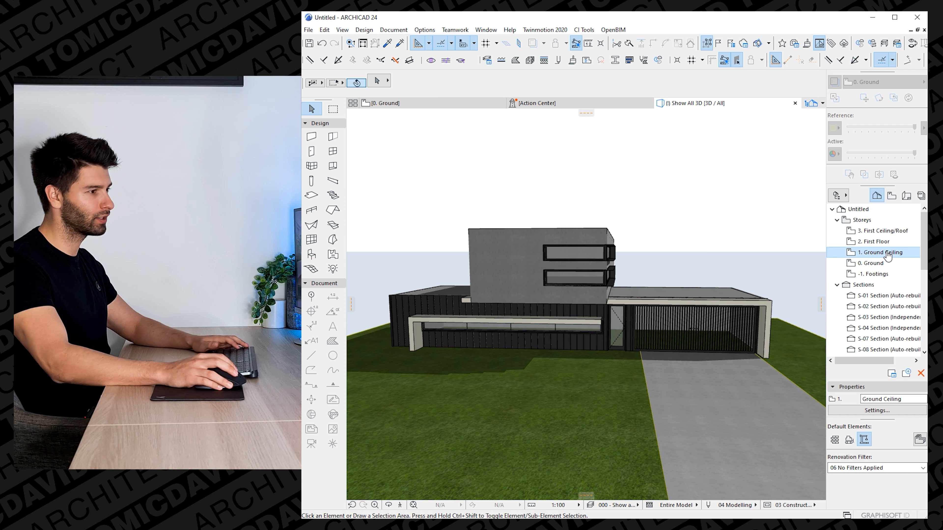
{"action": "double_click", "coordinate": [886, 263]}
{"action": "key", "text": "alt"}
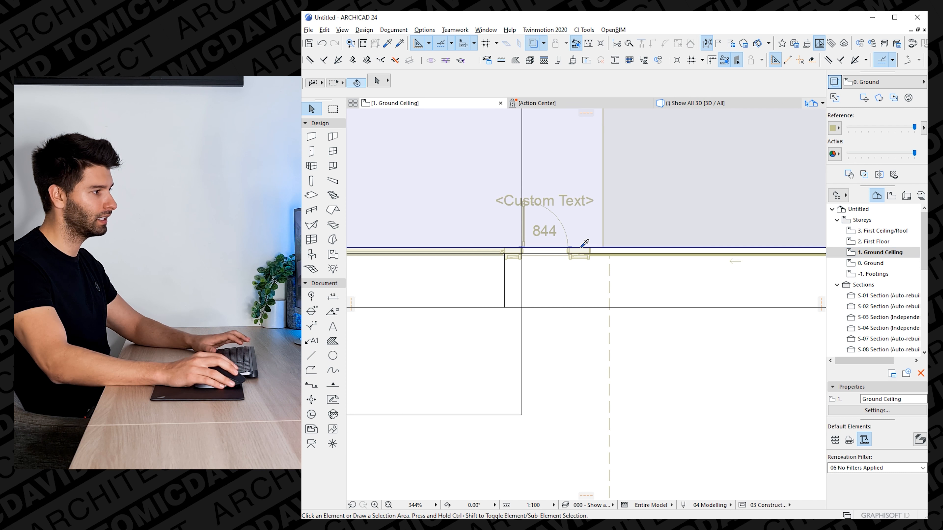
{"action": "left_click", "coordinate": [633, 307], "text": "alt"}
{"action": "scroll", "coordinate": [628, 240], "scroll_direction": "down", "scroll_amount": 4}
{"action": "middle_click_drag", "start_coordinate": [628, 240], "coordinate": [477, 328]}
{"action": "scroll", "coordinate": [721, 83], "scroll_direction": "down", "scroll_amount": 5}
{"action": "scroll", "coordinate": [431, 314], "scroll_direction": "up", "scroll_amount": 3}
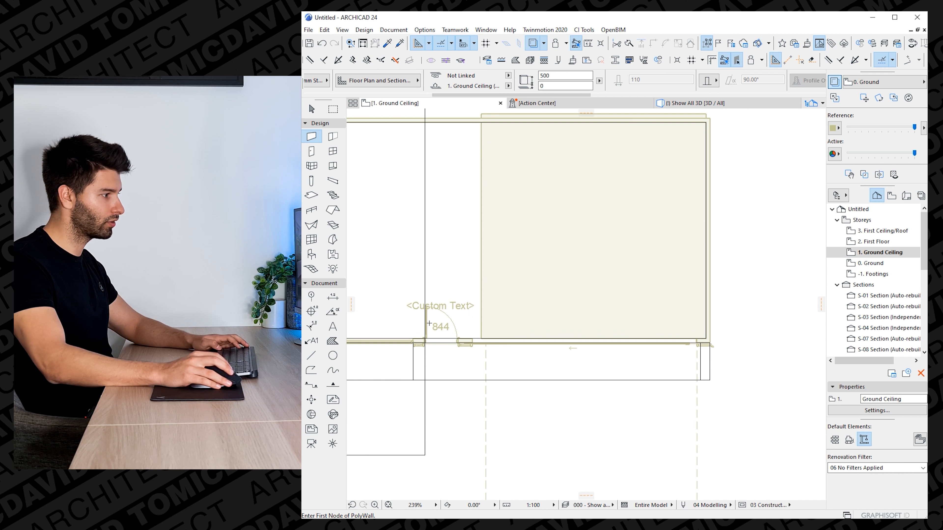
{"action": "left_click", "coordinate": [425, 315]}
{"action": "left_click", "coordinate": [670, 315]}
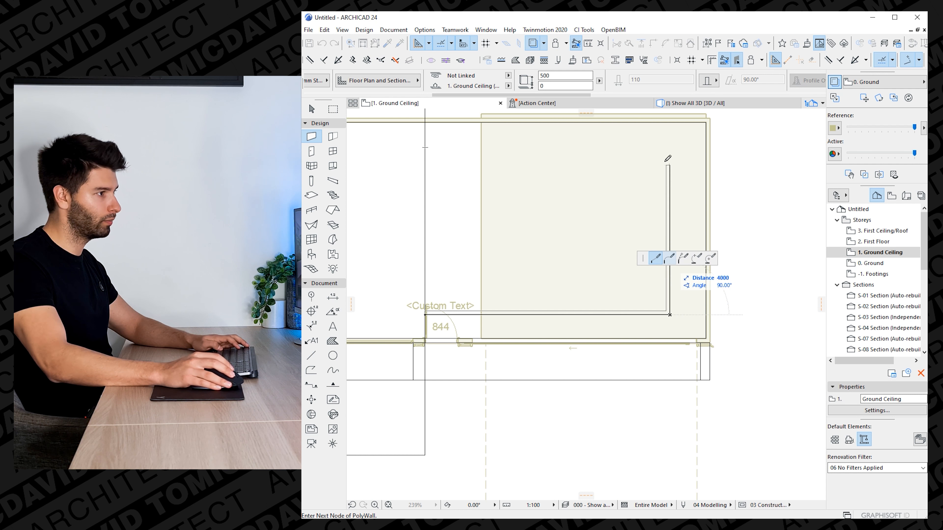
{"action": "left_click", "coordinate": [425, 156]}
{"action": "scroll", "coordinate": [396, 277], "scroll_direction": "down", "scroll_amount": 2}
{"action": "middle_click_drag", "start_coordinate": [396, 277], "coordinate": [613, 244]}
{"action": "key", "text": "Escape"}
{"action": "left_click", "coordinate": [684, 270]}
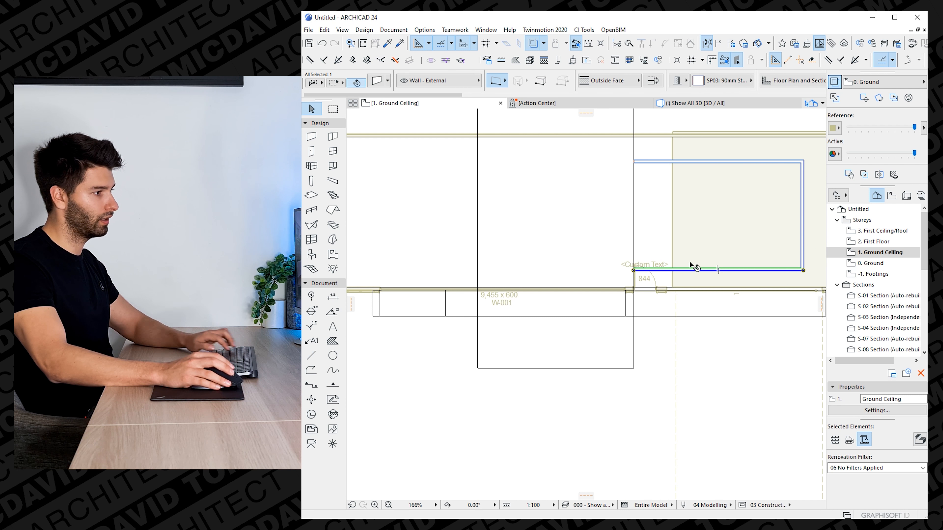
{"action": "left_click", "coordinate": [803, 271]}
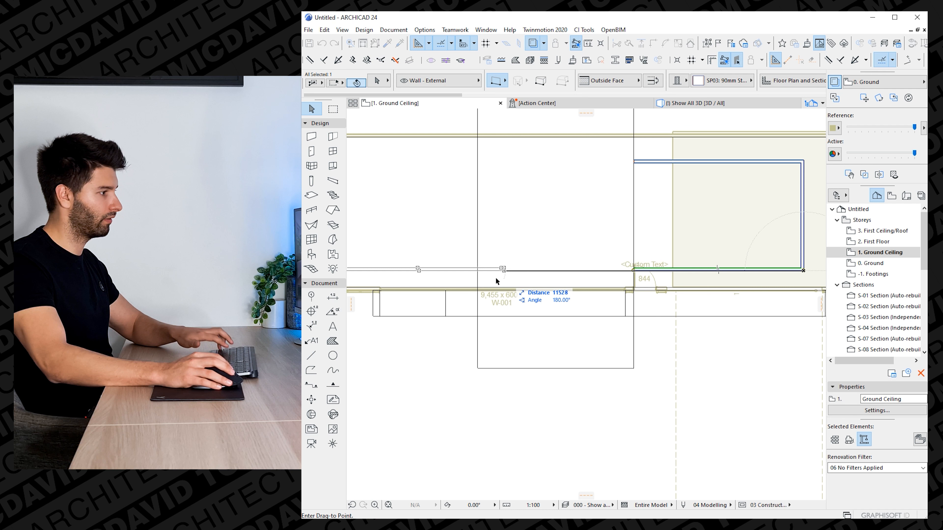
{"action": "left_click", "coordinate": [477, 271]}
Mirror a copy of the three low roof walls and shift it over the opposite wing, inset from its outer edge.
{"action": "middle_click_drag", "start_coordinate": [522, 276], "coordinate": [670, 271]}
{"action": "left_click", "coordinate": [456, 265]}
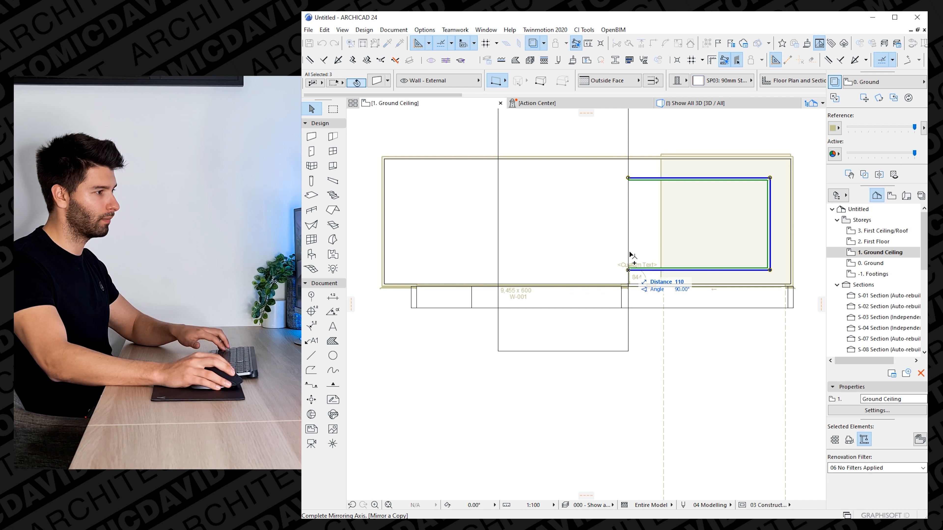
{"action": "left_click", "coordinate": [629, 271]}
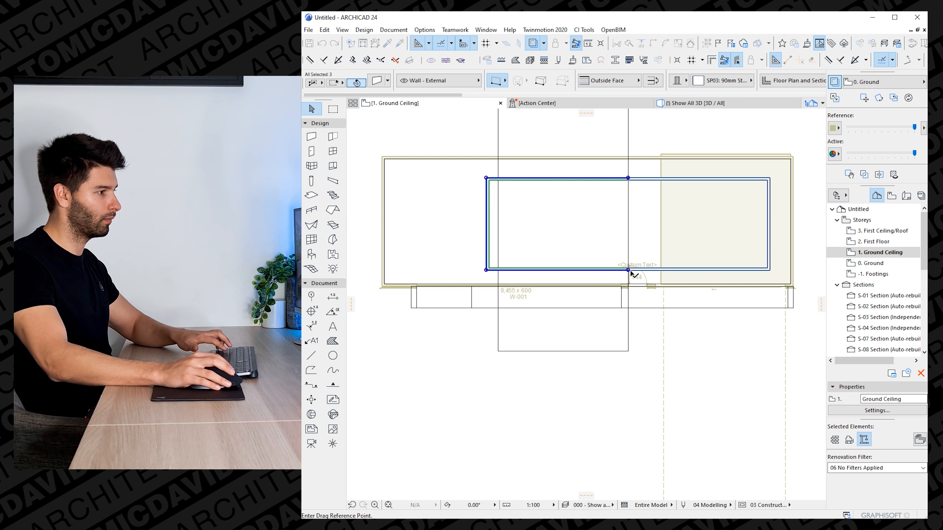
{"action": "left_click", "coordinate": [548, 269]}
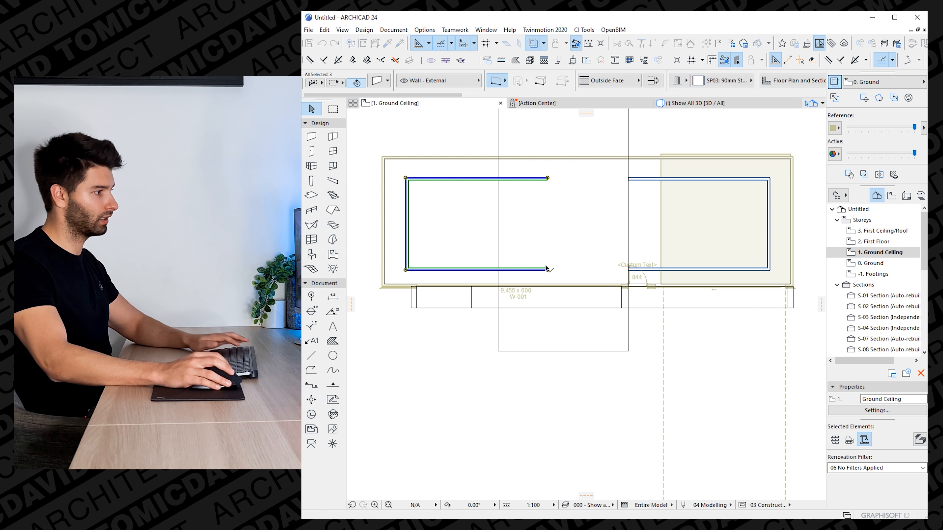
{"action": "key", "text": "Escape"}
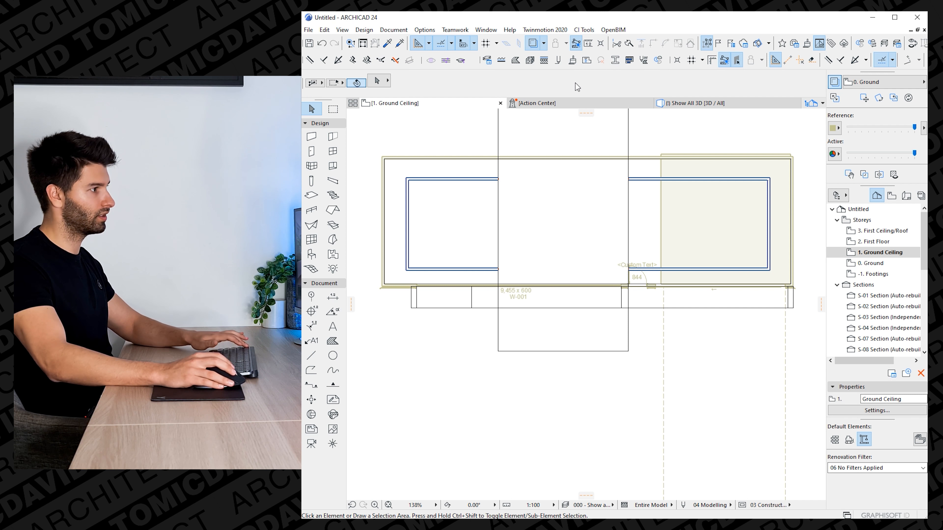
In 3D, draw a rectangular mesh filling the low wall enclosure on the roof of the strip-window wing.
{"action": "key", "text": "F3"}
{"action": "middle_click_drag", "start_coordinate": [491, 319], "coordinate": [638, 314], "text": "shift"}
{"action": "left_click", "coordinate": [312, 269]}
{"action": "middle_click_drag", "start_coordinate": [413, 291], "coordinate": [535, 275], "text": "shift"}
{"action": "left_click", "coordinate": [553, 218]}
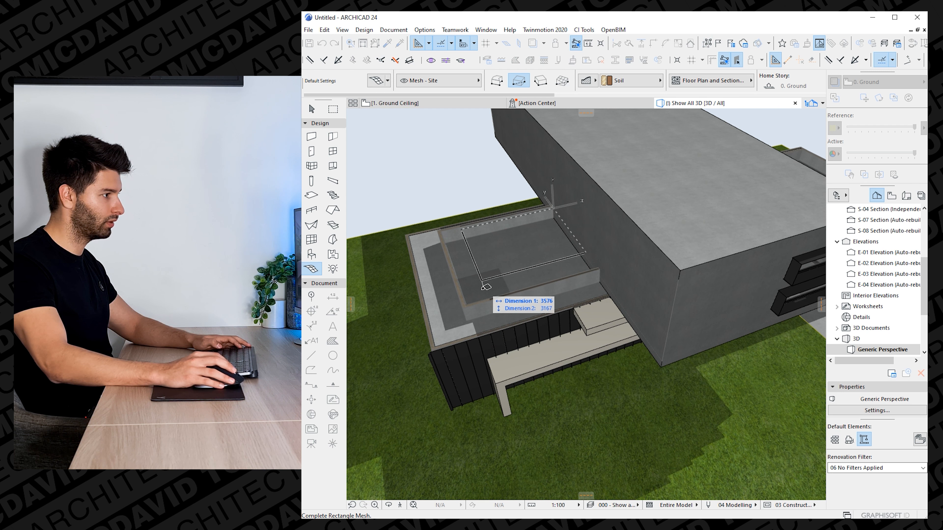
{"action": "left_click", "coordinate": [466, 304]}
{"action": "key", "text": "Escape"}
Move the roof mesh vertically to align with the top edges of the surrounding low walls.
{"action": "left_click", "coordinate": [506, 266]}
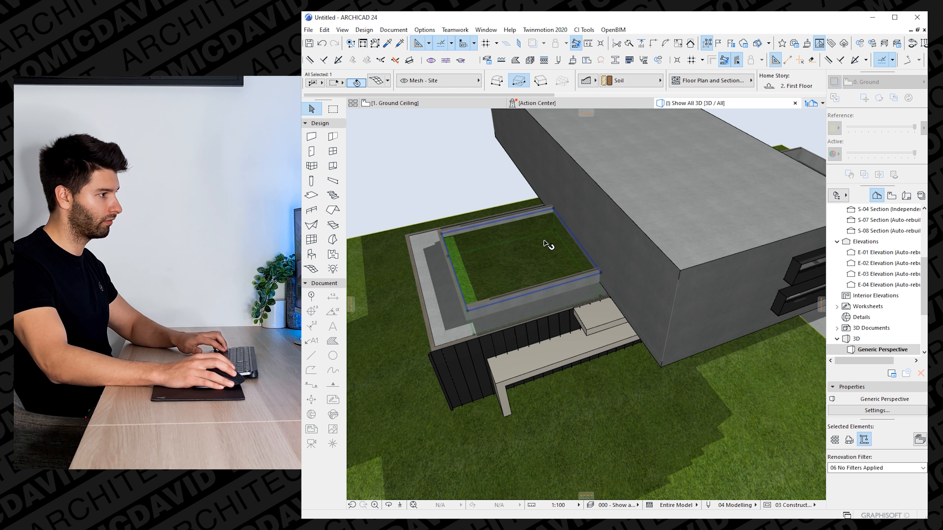
{"action": "middle_click_drag", "start_coordinate": [547, 243], "coordinate": [544, 211], "text": "shift"}
{"action": "key", "text": "ctrl+d"}
{"action": "left_click", "coordinate": [553, 227]}
{"action": "left_click", "coordinate": [553, 223]}
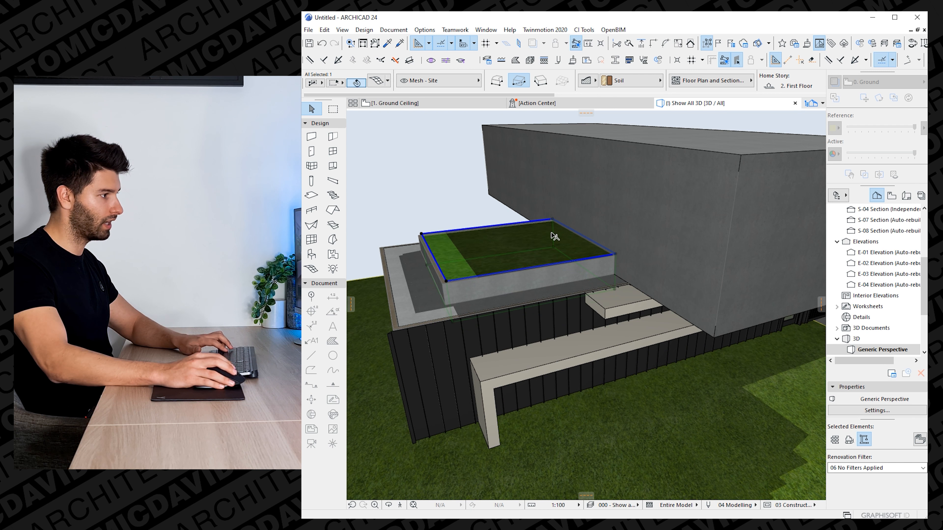
Override the roof mesh's top surface with Stone - Granite Gray and accept the settings.
{"action": "key", "text": "ctrl+t"}
{"action": "left_click", "coordinate": [595, 262]}
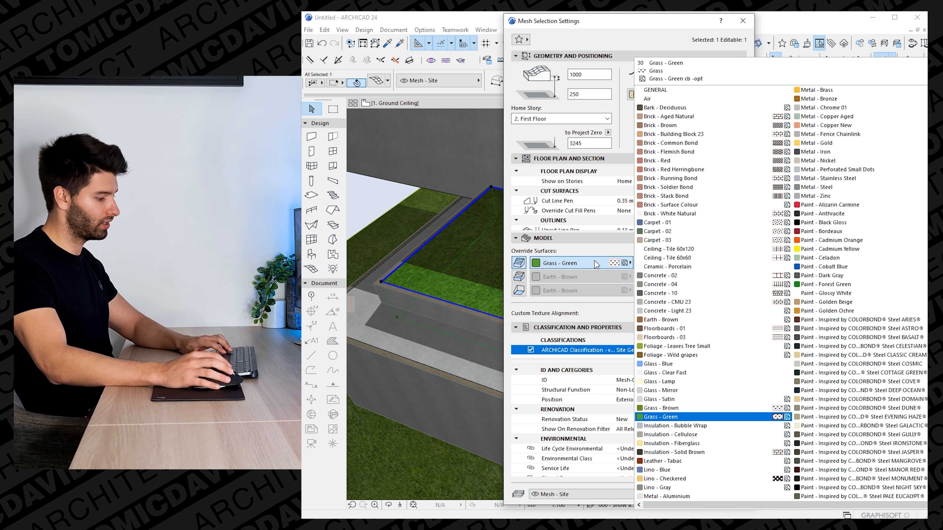
{"action": "key", "text": "s"}
{"action": "key", "text": "Return"}
{"action": "left_click", "coordinate": [727, 495]}
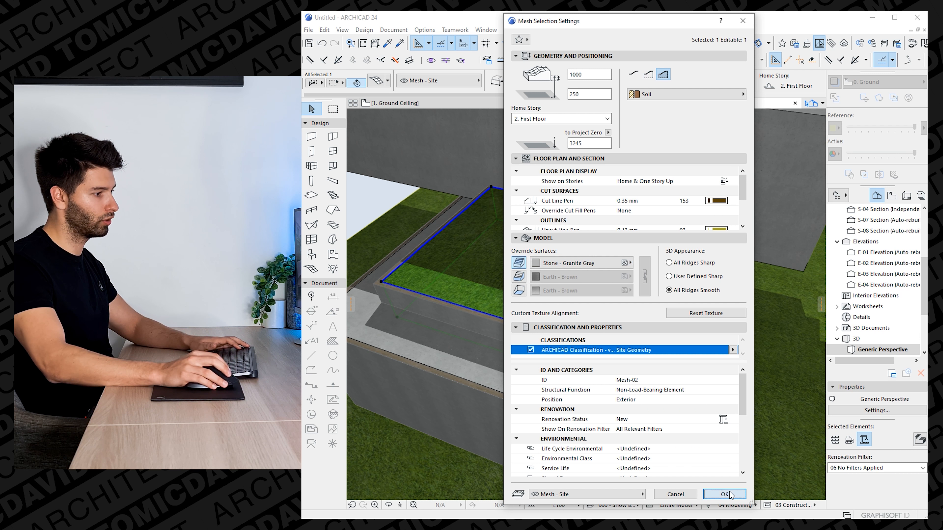
Select the roof meshes over both wings and move them down below the top edges of their low walls.
{"action": "middle_click_drag", "start_coordinate": [529, 248], "coordinate": [427, 292], "text": "shift"}
{"action": "left_click", "coordinate": [426, 290], "text": "shift"}
{"action": "key", "text": "ctrl+d"}
{"action": "left_click", "coordinate": [417, 250]}
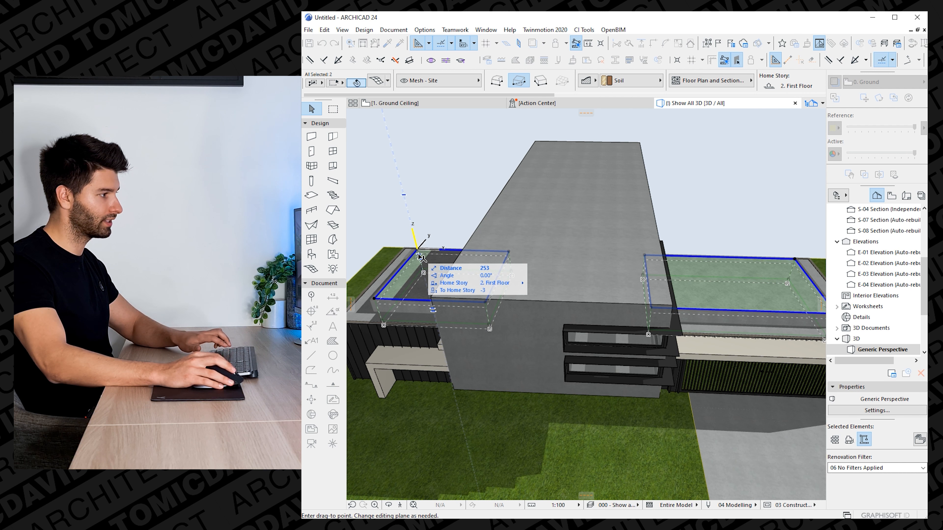
{"action": "key", "text": "Tab"}
{"action": "key", "text": "Return"}
{"action": "key", "text": "Escape"}
Examine the raised roof sections over both wings from above, from eye level and from the garage side.
{"action": "scroll", "coordinate": [480, 418], "scroll_direction": "down", "scroll_amount": 3}
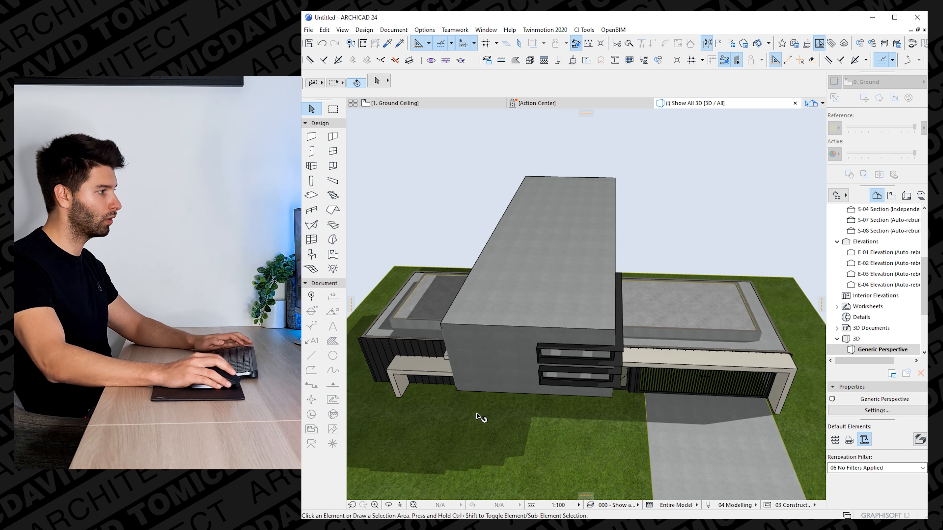
{"action": "middle_click_drag", "start_coordinate": [480, 419], "coordinate": [624, 376], "text": "shift"}
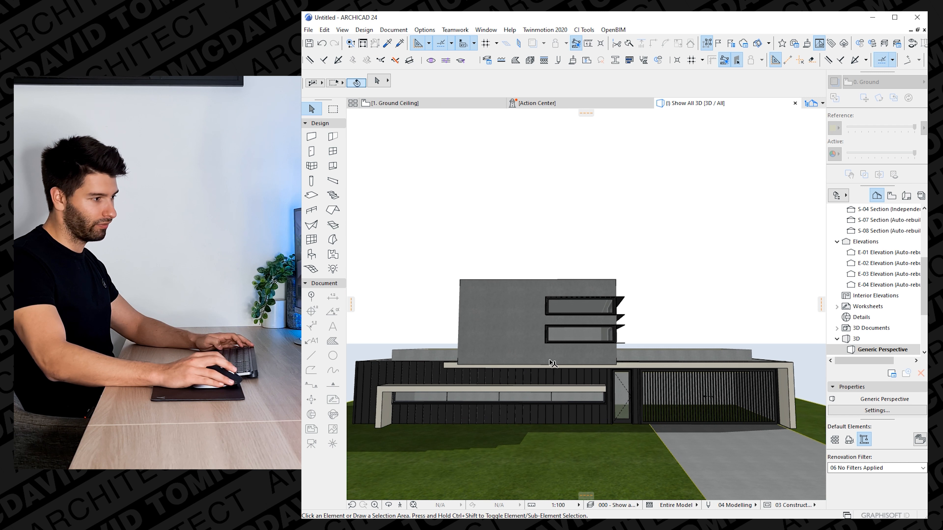
{"action": "middle_click_drag", "start_coordinate": [553, 363], "coordinate": [535, 371], "text": "shift"}
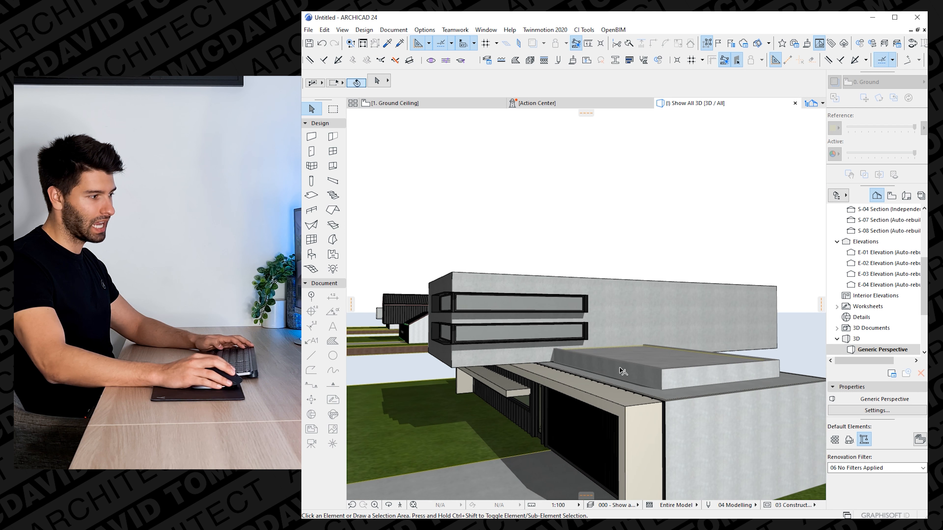
{"action": "middle_click_drag", "start_coordinate": [623, 371], "coordinate": [586, 366], "text": "shift"}
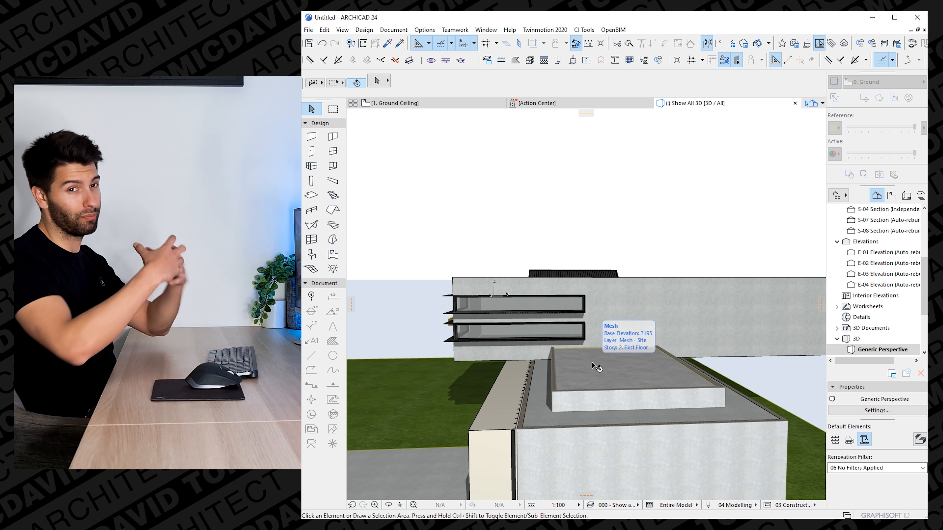
{"action": "middle_click_drag", "start_coordinate": [596, 367], "coordinate": [637, 422], "text": "shift"}
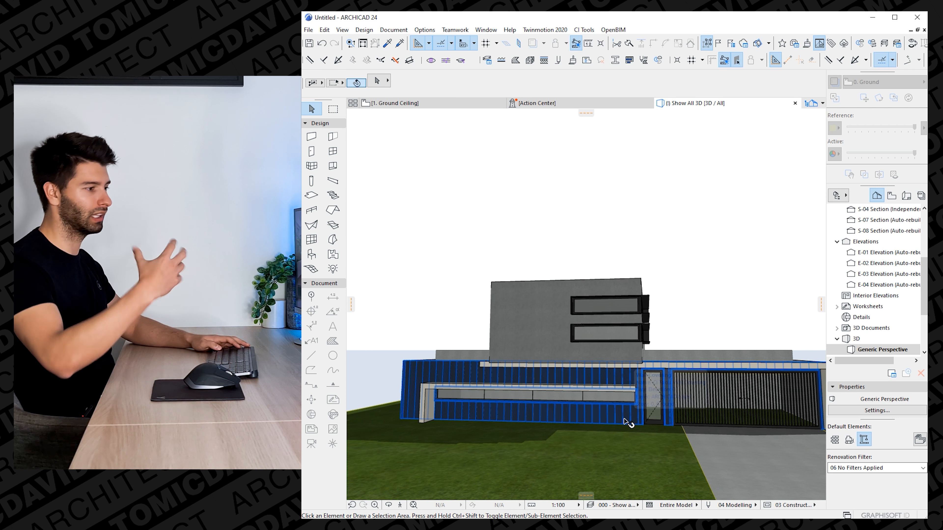
{"action": "middle_click_drag", "start_coordinate": [627, 421], "coordinate": [680, 384], "text": "shift"}
{"action": "scroll", "coordinate": [566, 418], "scroll_direction": "down", "scroll_amount": 2}
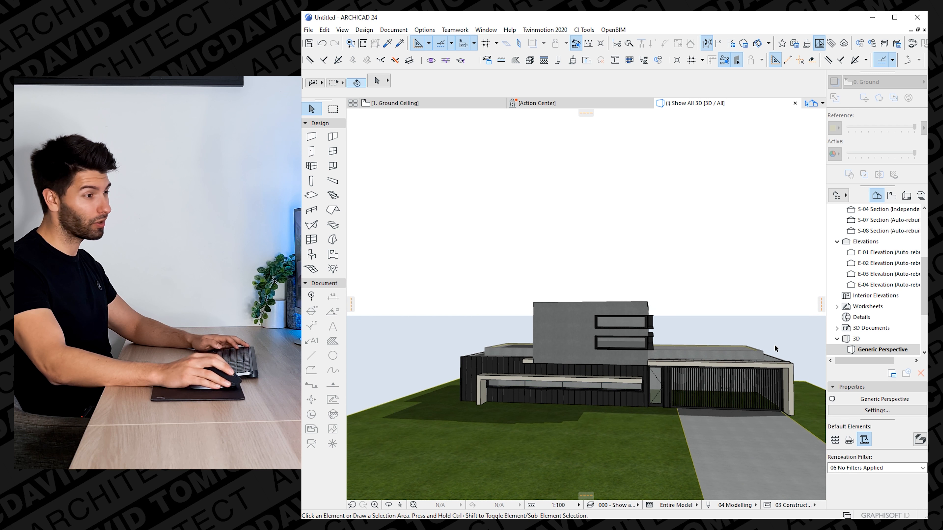
Build a matching low-walled raised roof section on the upper volume from the First Ceiling/Roof storey, and show it in 3D.
{"action": "scroll", "coordinate": [865, 283], "scroll_direction": "up", "scroll_amount": 4}
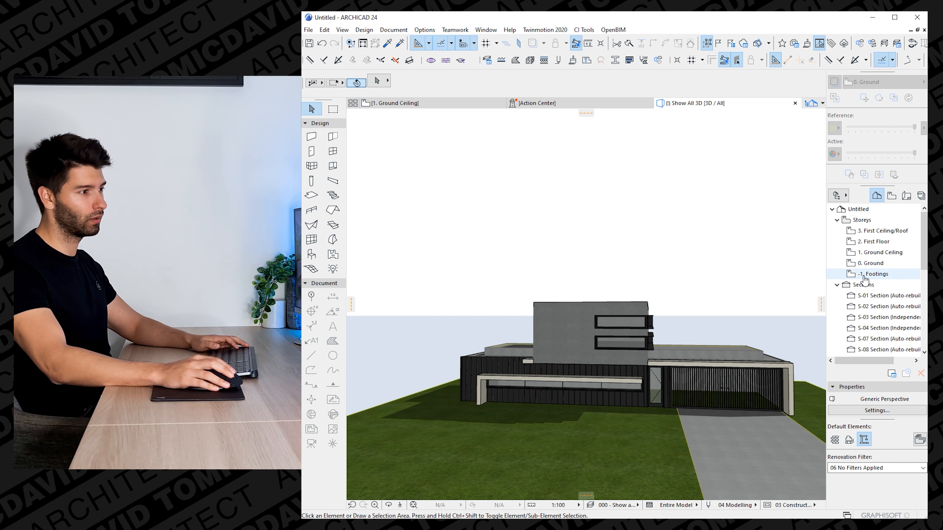
{"action": "key", "text": "w"}
{"action": "double_click", "coordinate": [880, 252]}
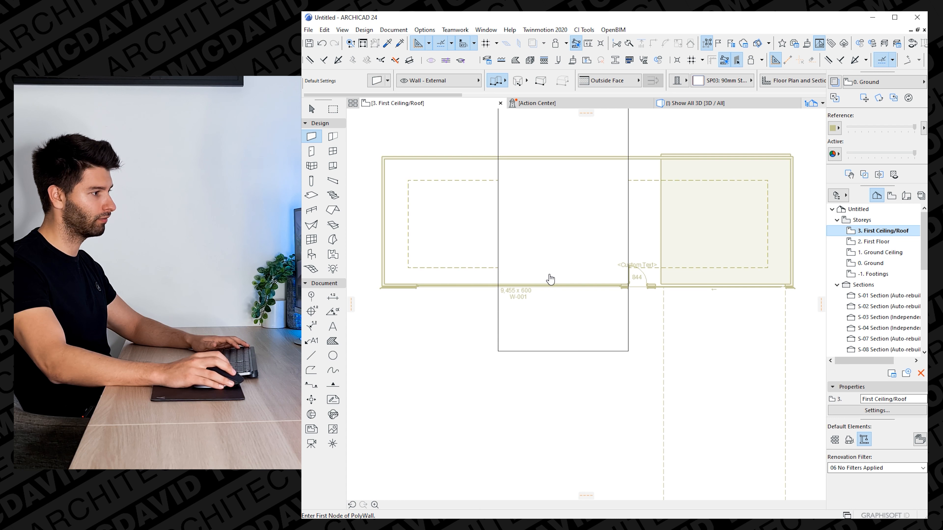
{"action": "key", "text": "F3"}
Examine the house from the driveway, from above and from the front, checking the upper raised roof, entry door and garage proportions.
{"action": "middle_click_drag", "start_coordinate": [549, 279], "coordinate": [574, 249], "text": "shift"}
{"action": "scroll", "coordinate": [579, 196], "scroll_direction": "up", "scroll_amount": 3}
{"action": "middle_click_drag", "start_coordinate": [579, 197], "coordinate": [747, 238], "text": "shift"}
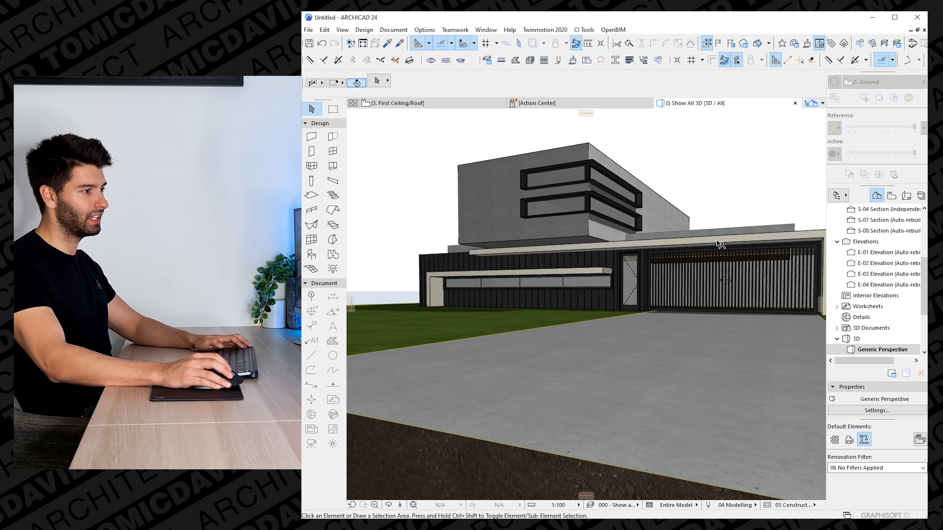
{"action": "middle_click_drag", "start_coordinate": [677, 241], "coordinate": [598, 189], "text": "shift"}
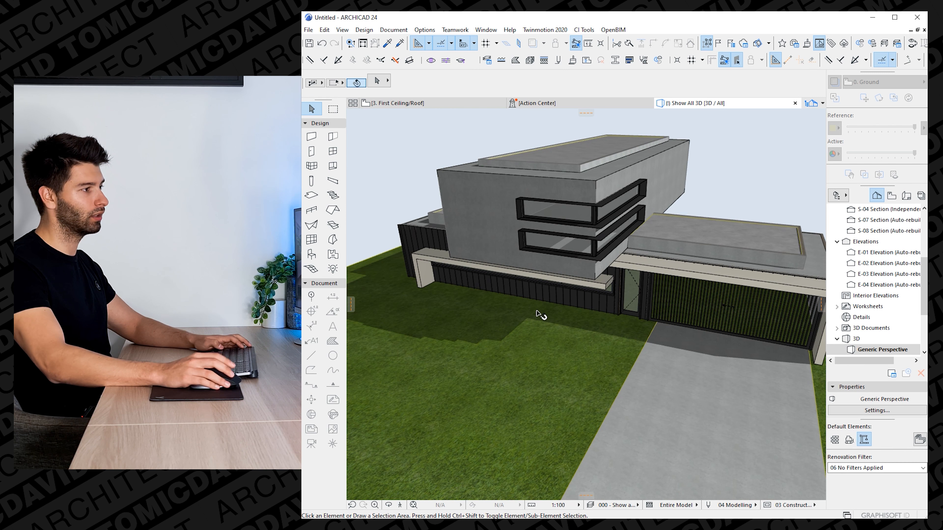
{"action": "middle_click_drag", "start_coordinate": [538, 313], "coordinate": [602, 295], "text": "shift"}
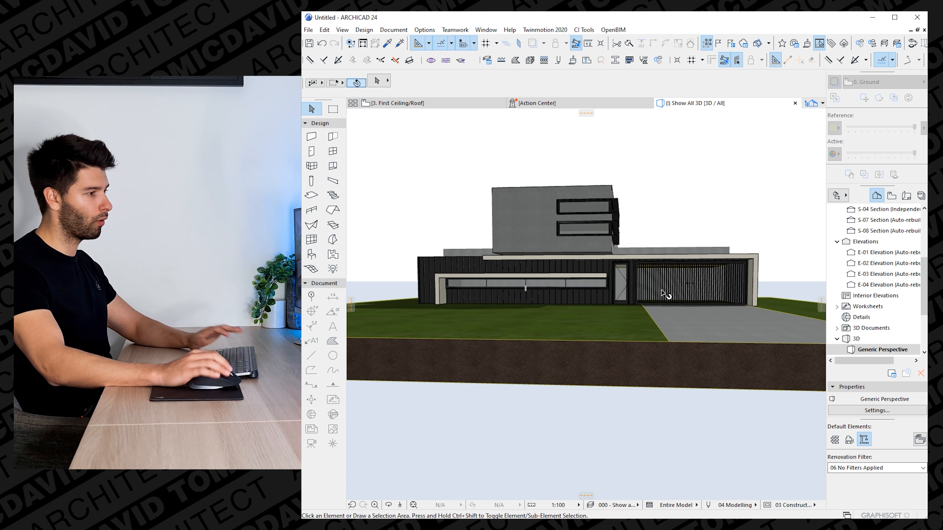
{"action": "middle_click_drag", "start_coordinate": [664, 294], "coordinate": [596, 297], "text": "shift"}
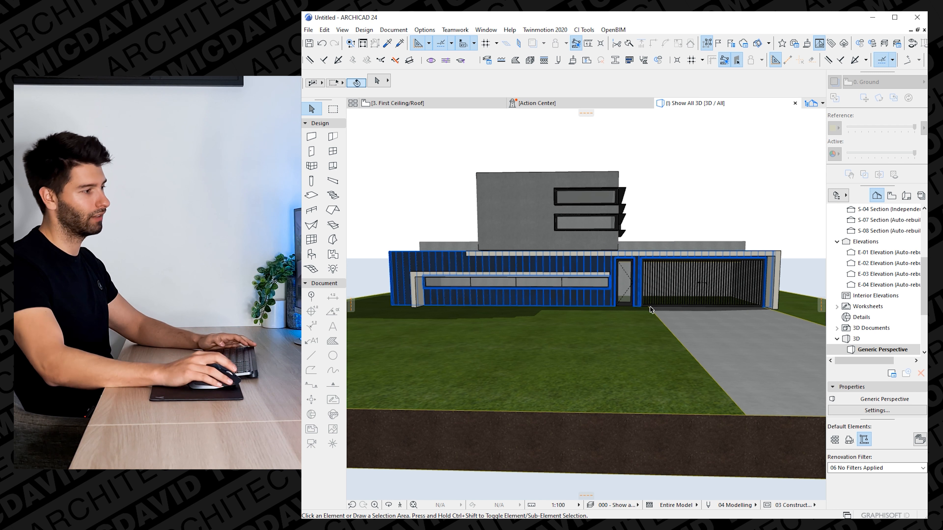
{"action": "middle_click_drag", "start_coordinate": [720, 297], "coordinate": [665, 288], "text": "shift"}
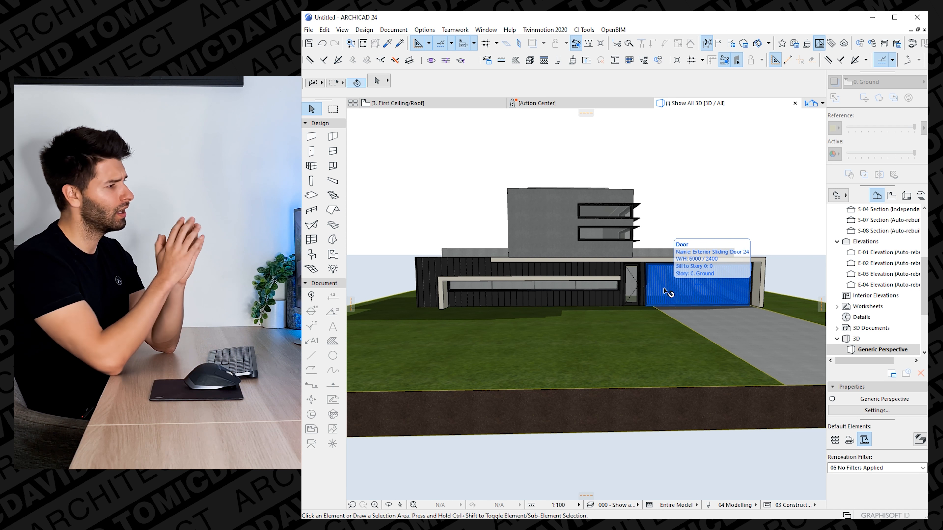
{"action": "middle_click_drag", "start_coordinate": [794, 217], "coordinate": [754, 217], "text": "shift"}
{"action": "scroll", "coordinate": [754, 218], "scroll_direction": "down", "scroll_amount": 3}
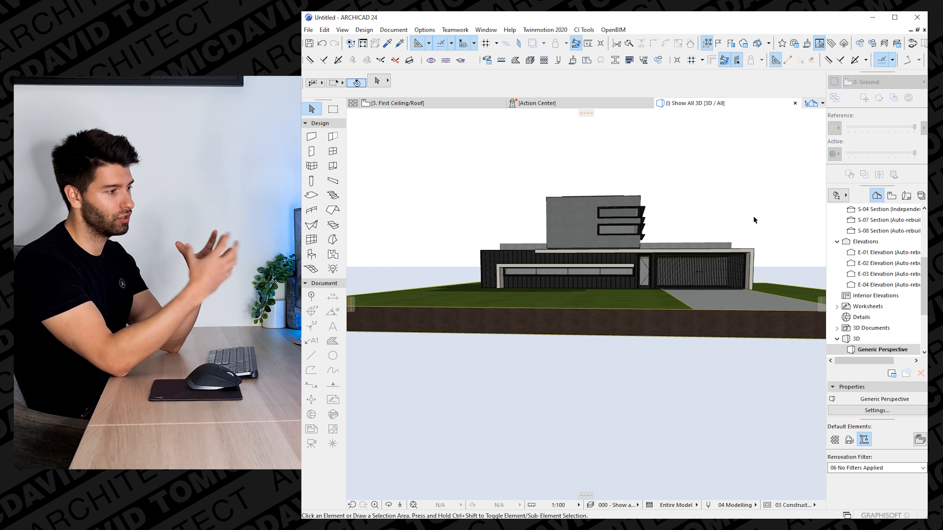